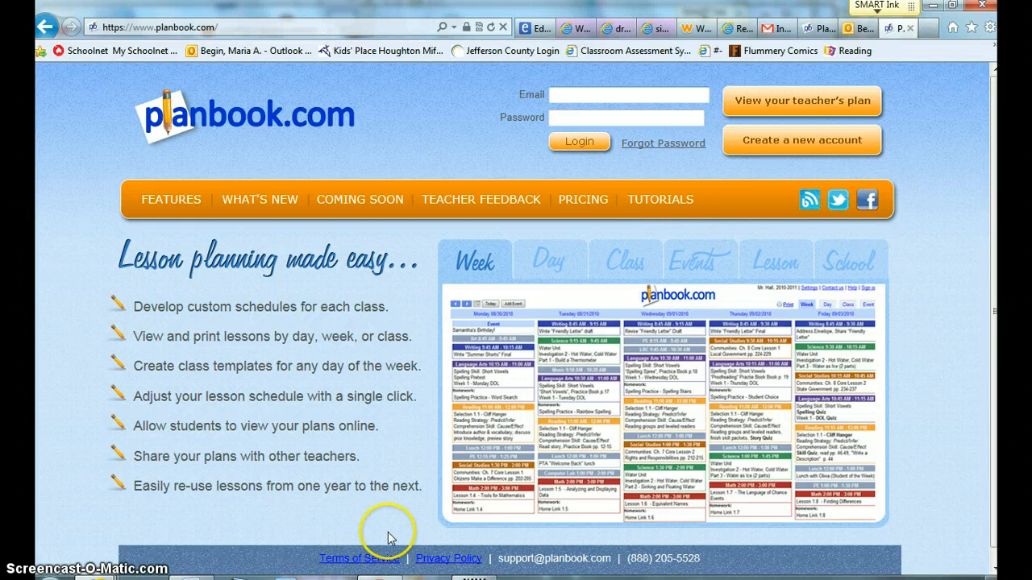
# - Start creating a new account and enter the teacher's e-mail address
pyautogui.click(796, 142)
pyautogui.click(600, 109)
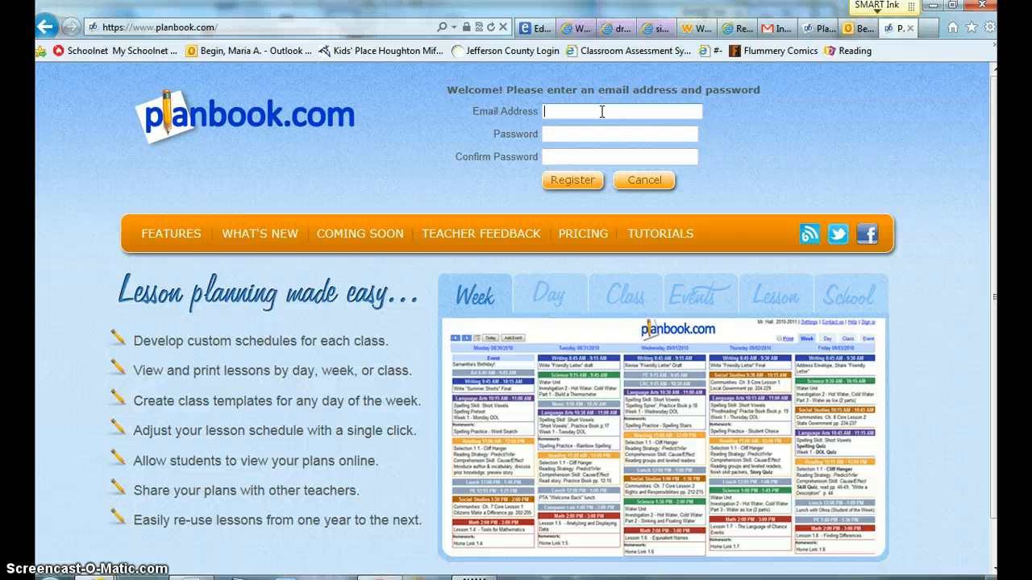
pyautogui.press('Tab')
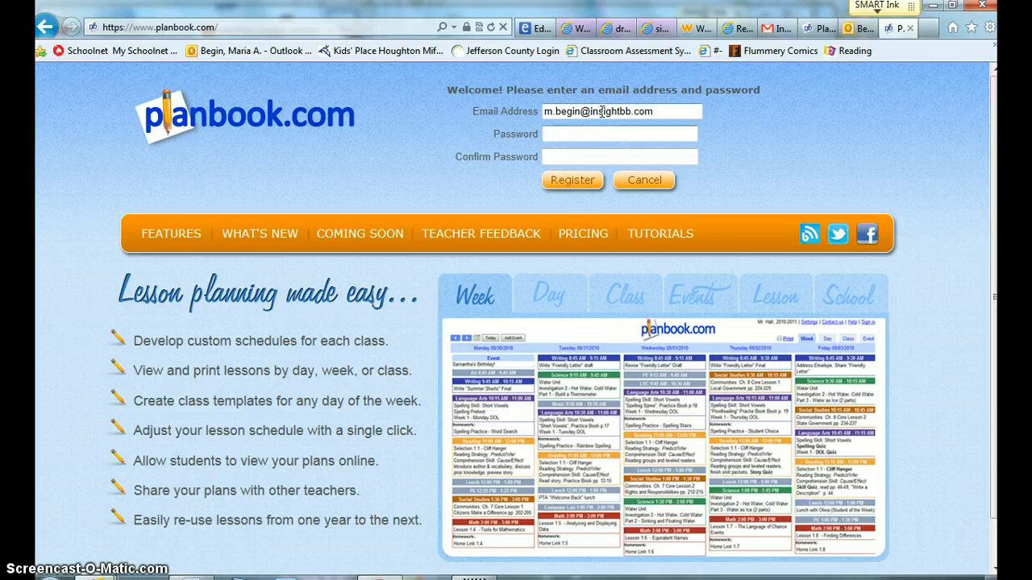
# - Enter and confirm the account password, then register
pyautogui.write('••••••••••')
pyautogui.press('Tab')
pyautogui.write('••••••••')
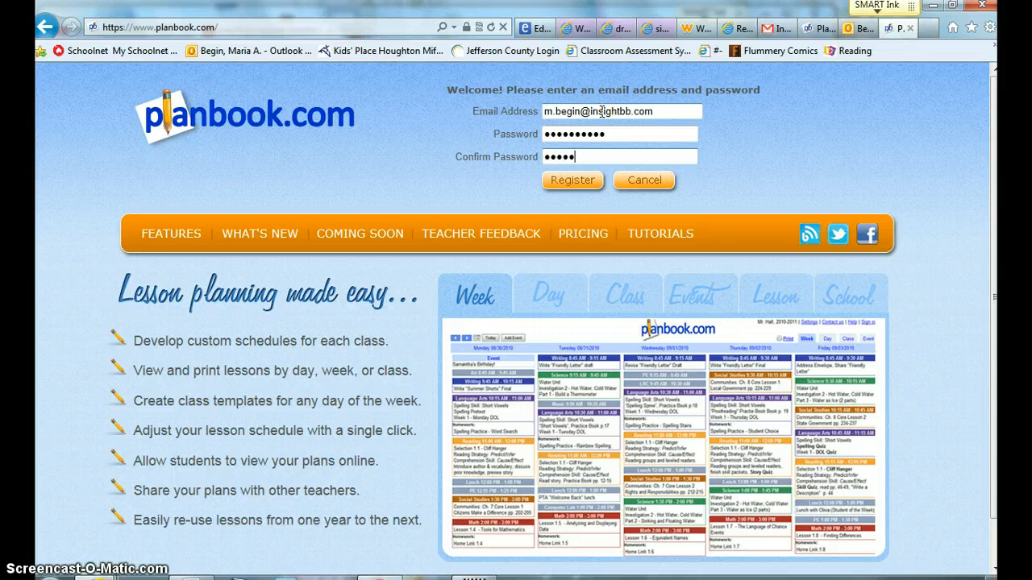
pyautogui.click(574, 178)
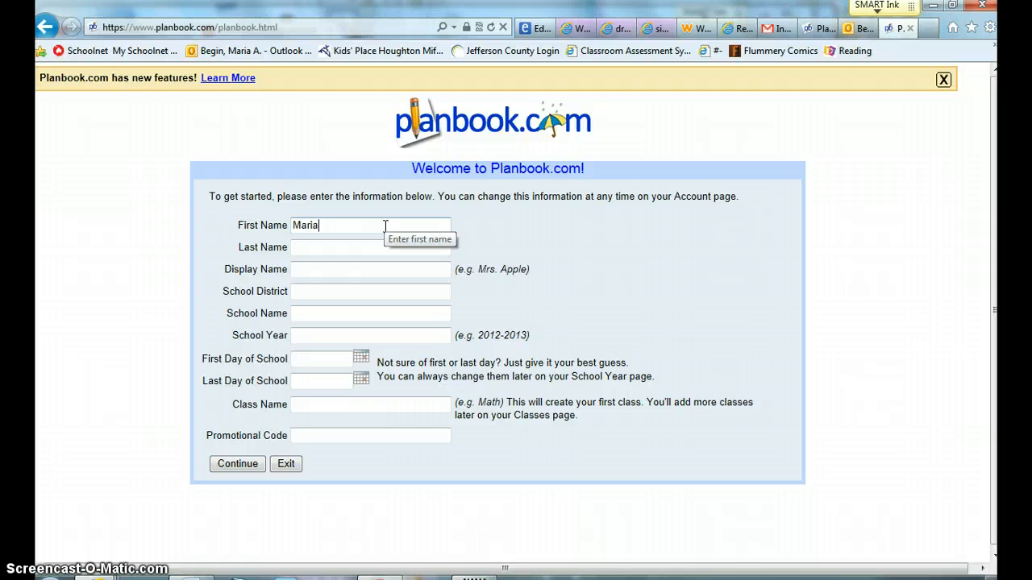
# - Fill in the teacher's last name and display name in the welcome form
pyautogui.press('Tab')
pyautogui.write('Be')
pyautogui.press('Tab')
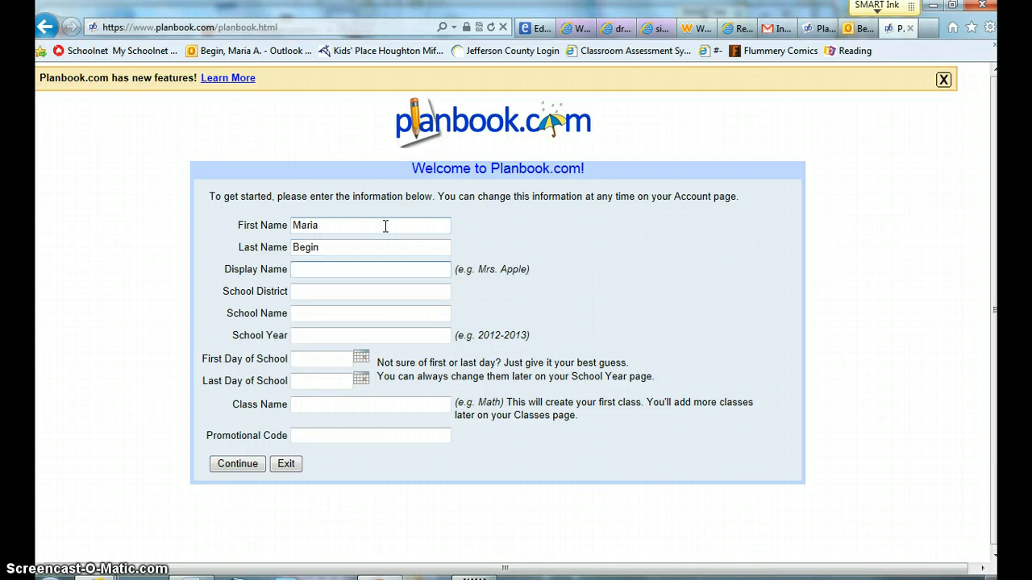
pyautogui.write('Mrs. Begin')
pyautogui.press('Tab')
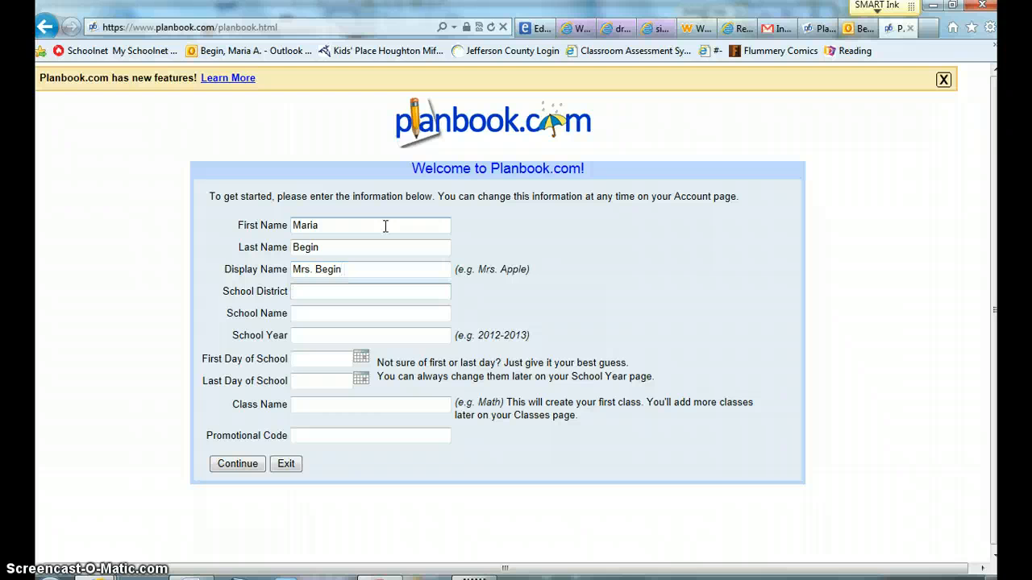
# - Enter JCPS as the school district and McFerran as the school name
pyautogui.press('Tab')
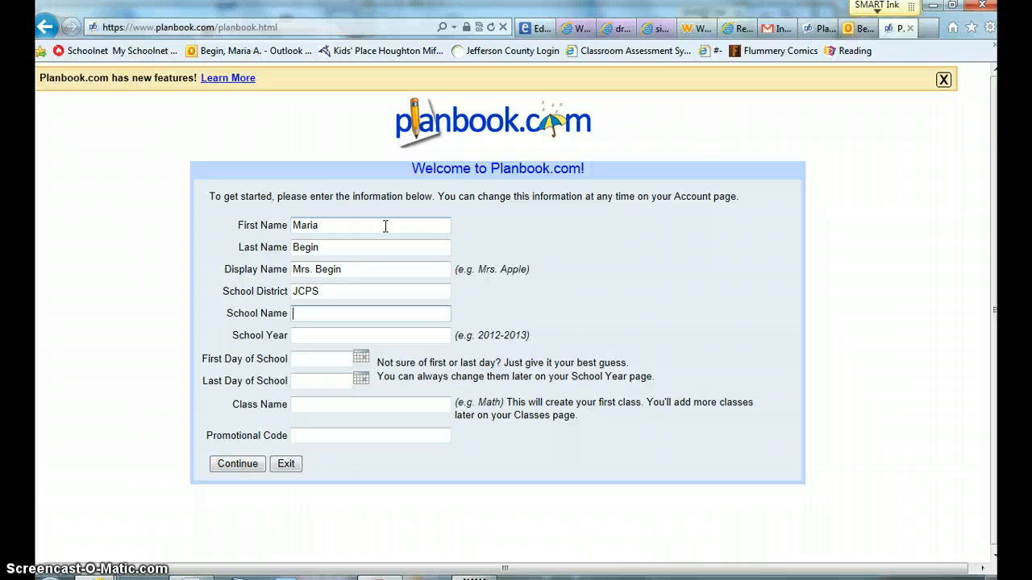
pyautogui.write('McFerran')
pyautogui.press('Tab')
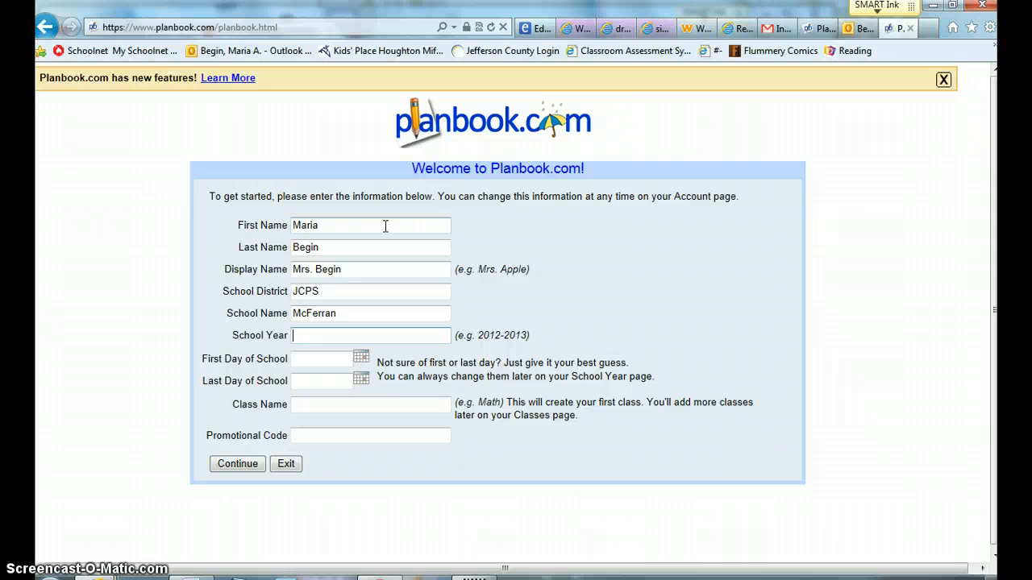
# - Set the school year to 2012-2013
pyautogui.write('20-')
pyautogui.write('12')
pyautogui.write('-2013')
pyautogui.press('Tab')
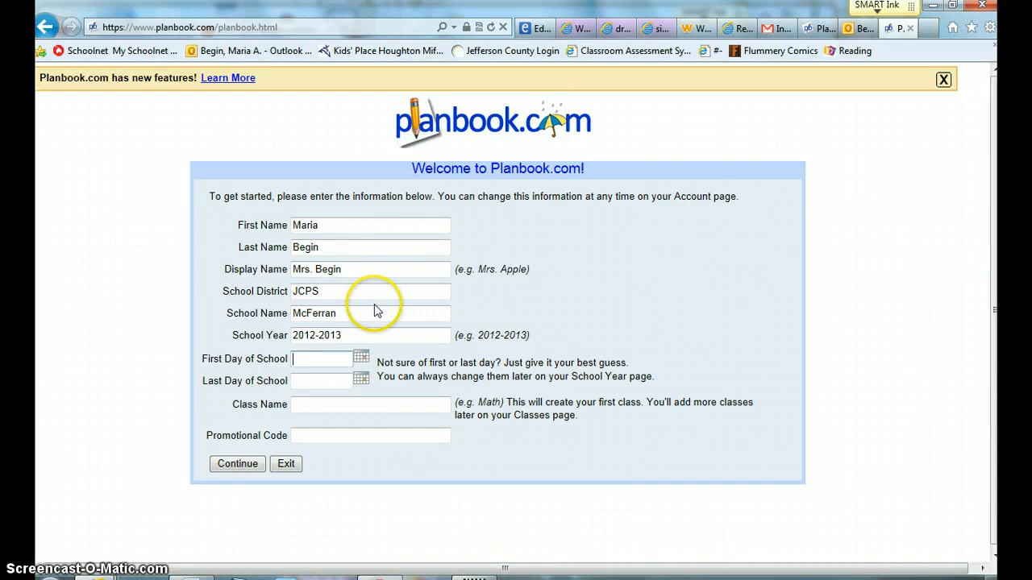
# - Pick 08/10/2012 as the first day of school from the calendar
pyautogui.click(362, 357)
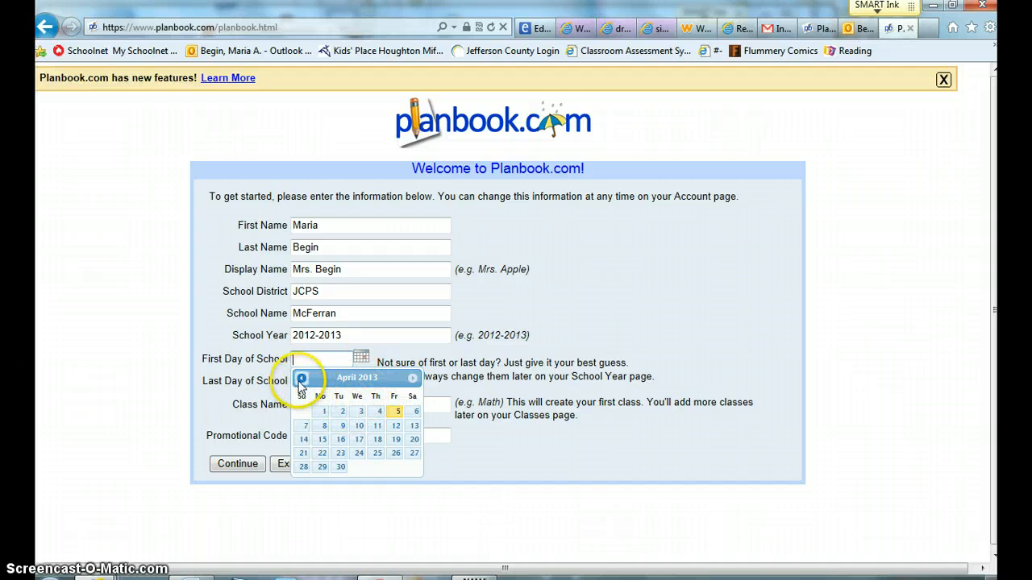
pyautogui.click(301, 379)
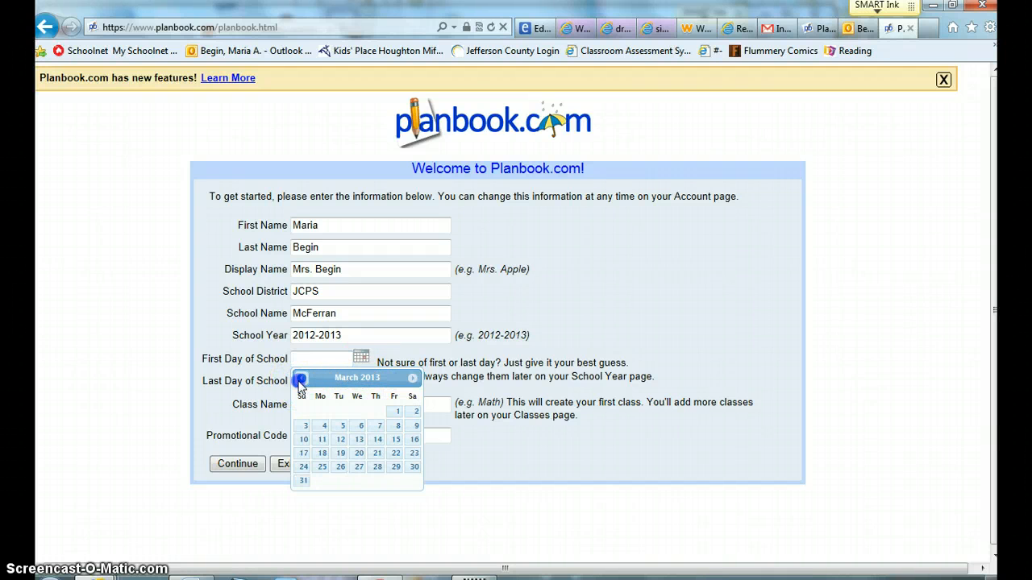
pyautogui.click(301, 380)
pyautogui.click(300, 379)
pyautogui.click(301, 379)
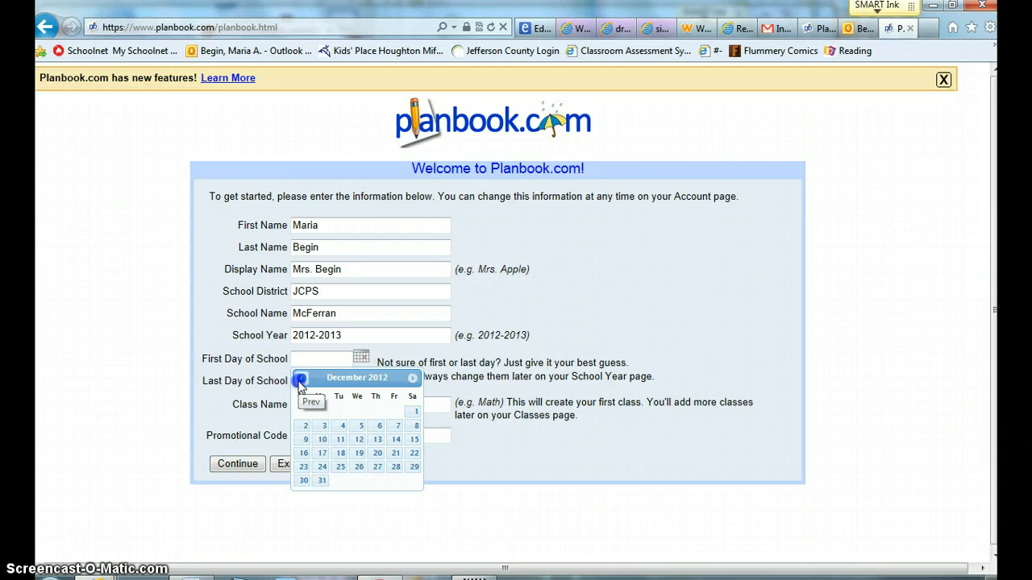
pyautogui.click(301, 379)
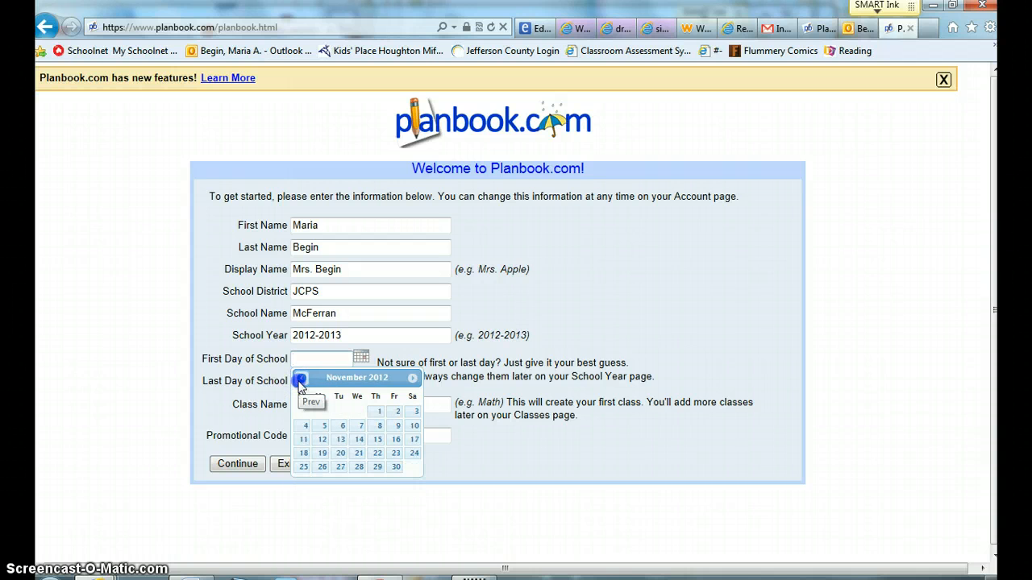
pyautogui.click(300, 380)
pyautogui.click(301, 380)
pyautogui.click(301, 379)
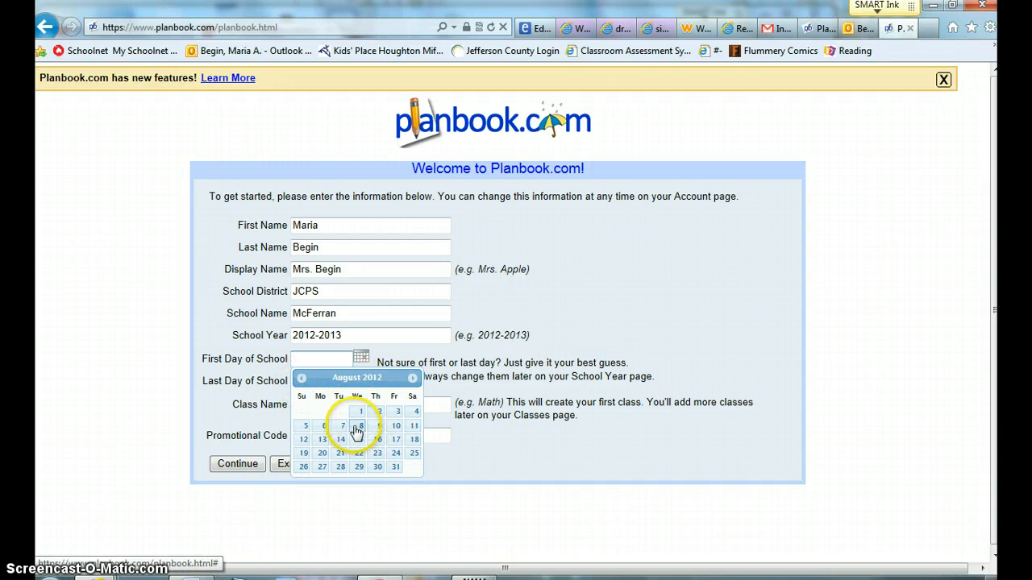
pyautogui.click(394, 427)
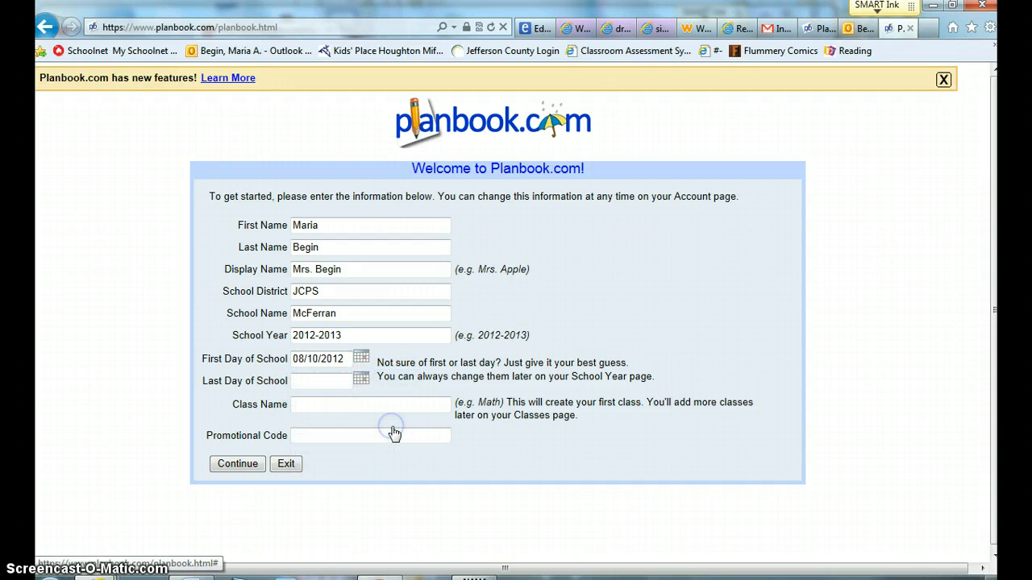
# - Pick 06/06/2013 as the last day of school from the calendar
pyautogui.click(360, 381)
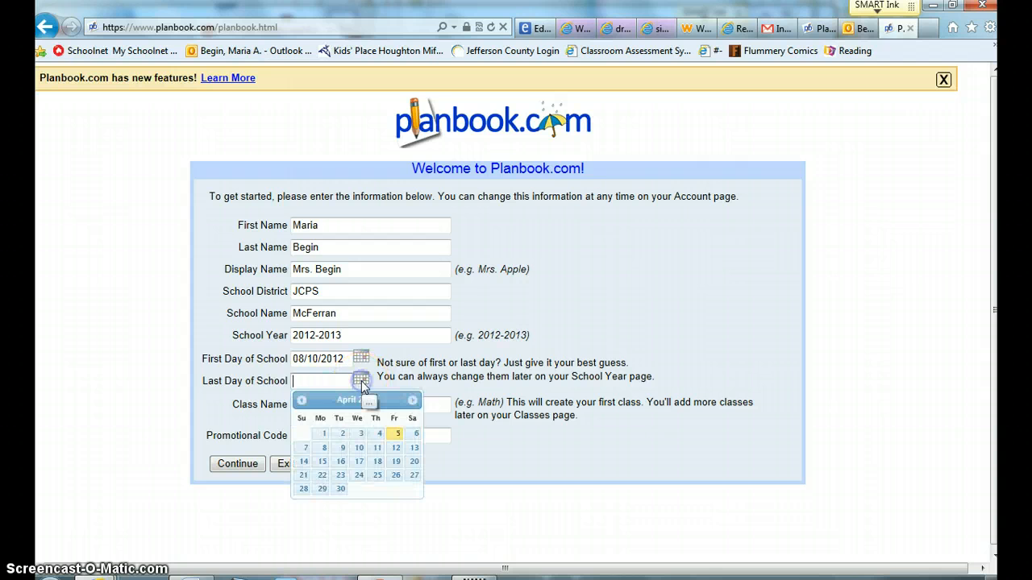
pyautogui.click(411, 401)
pyautogui.click(412, 400)
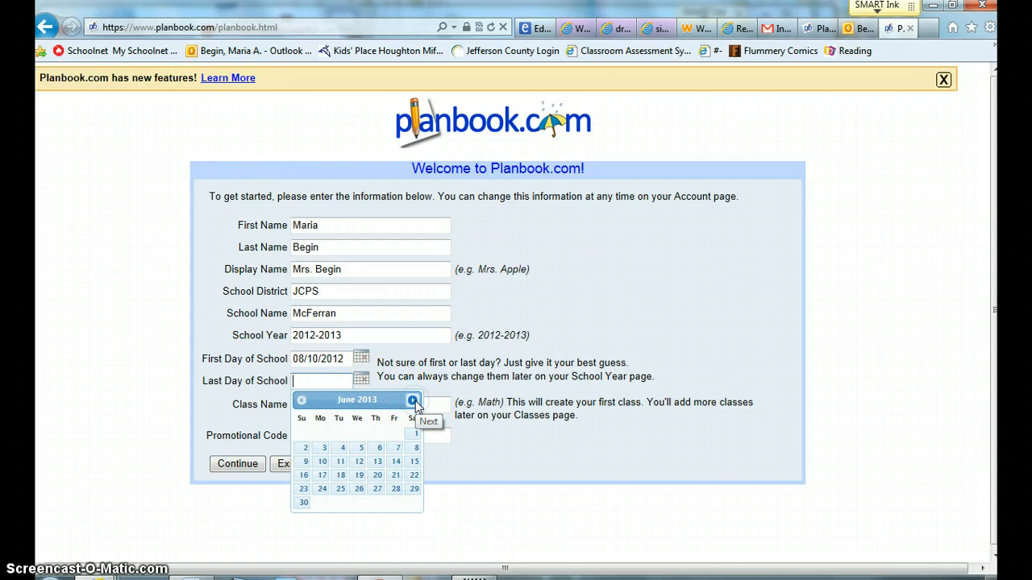
pyautogui.click(378, 450)
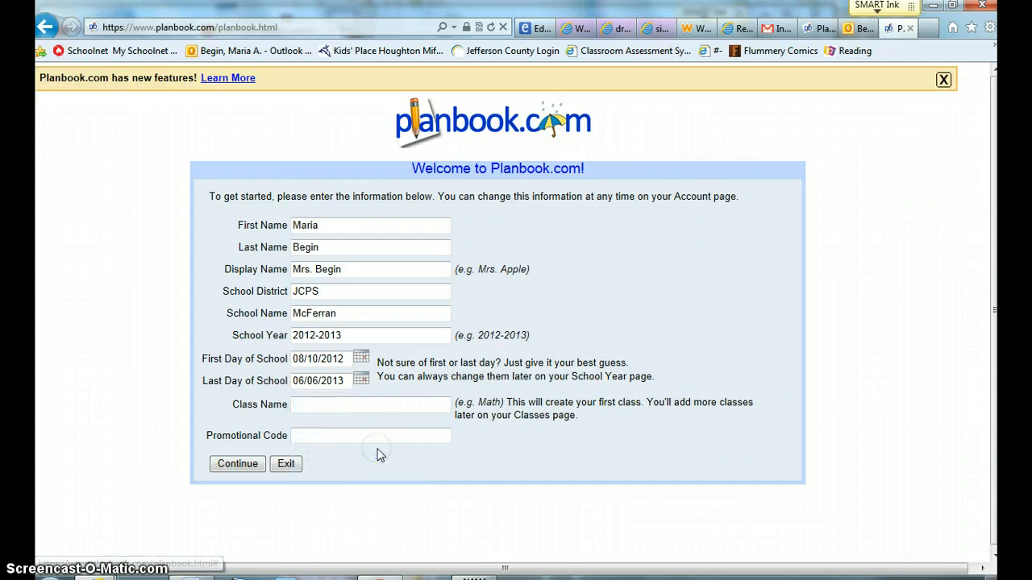
# - Enter Technology as the class name
pyautogui.click(413, 405)
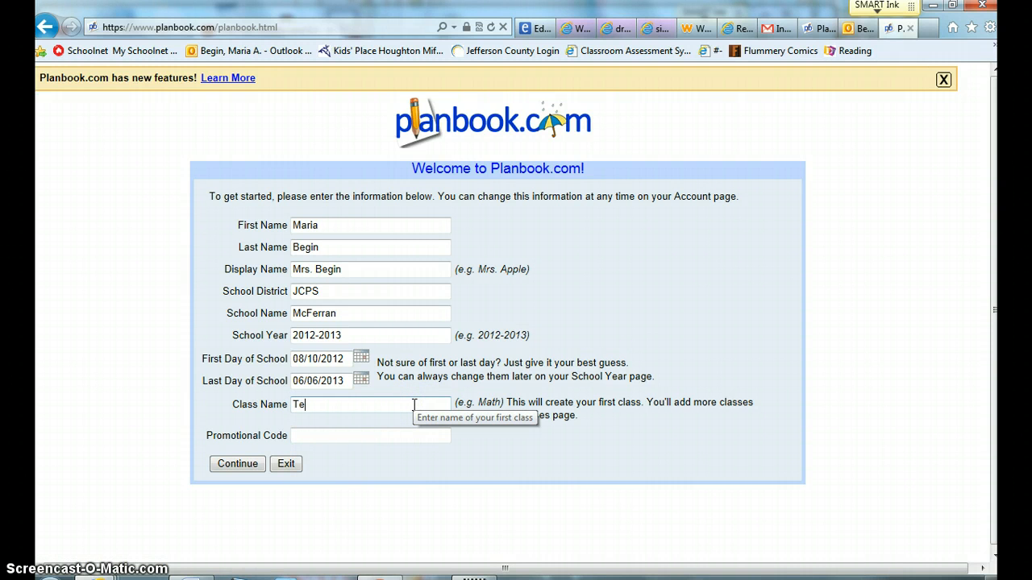
pyautogui.write('Technolo')
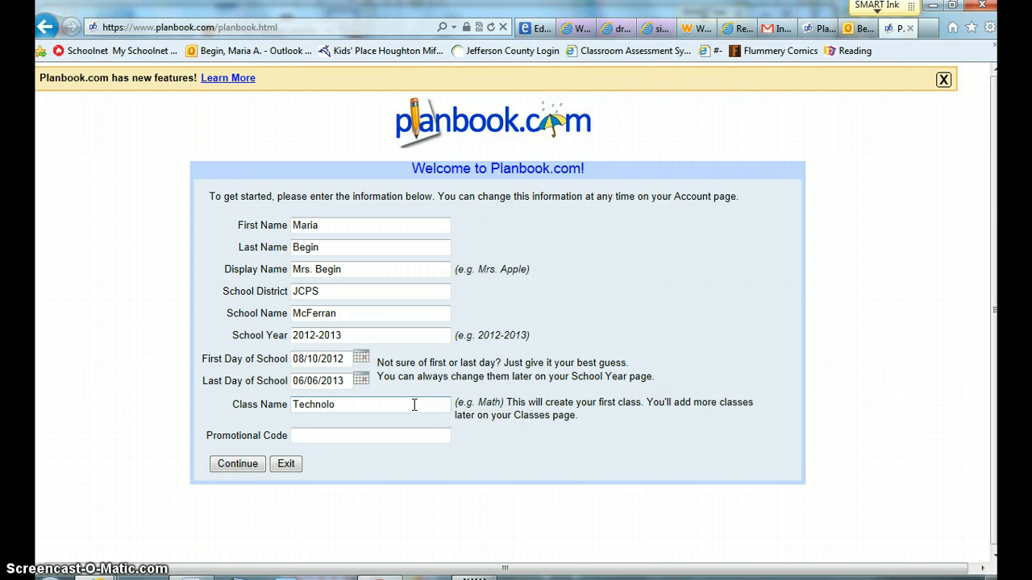
pyautogui.write('y')
pyautogui.press('BackSpace')
pyautogui.press('BackSpace')
pyautogui.write('ogy')
pyautogui.press('Tab')
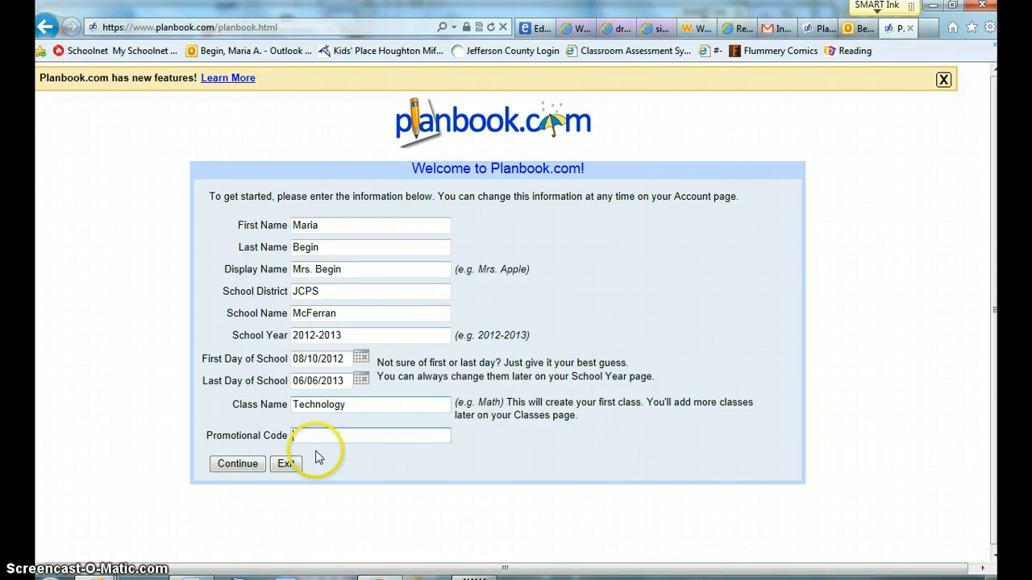
# - Submit the welcome form and dismiss the confirmation message
pyautogui.click(238, 465)
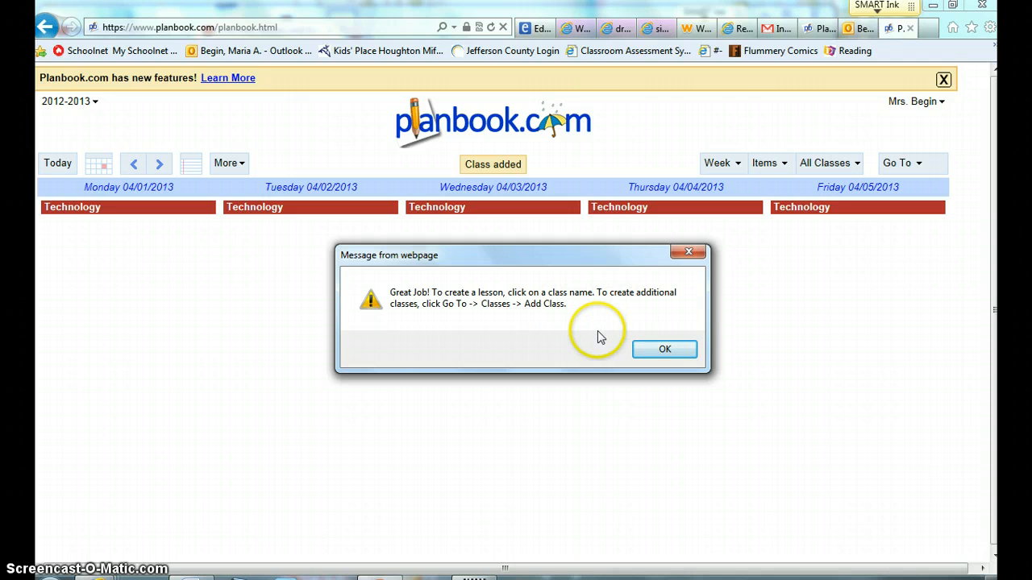
pyautogui.click(664, 351)
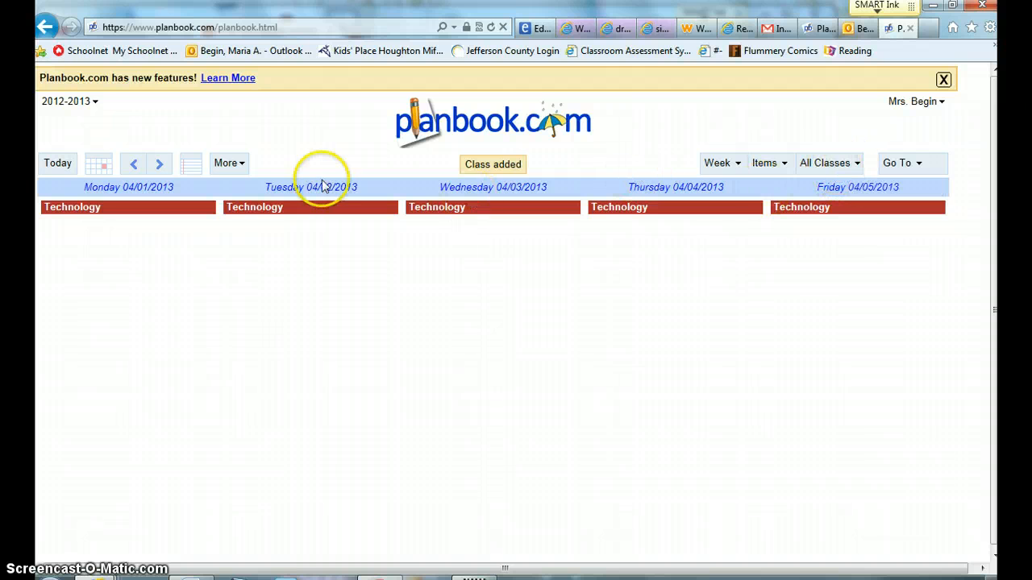
pyautogui.click(239, 164)
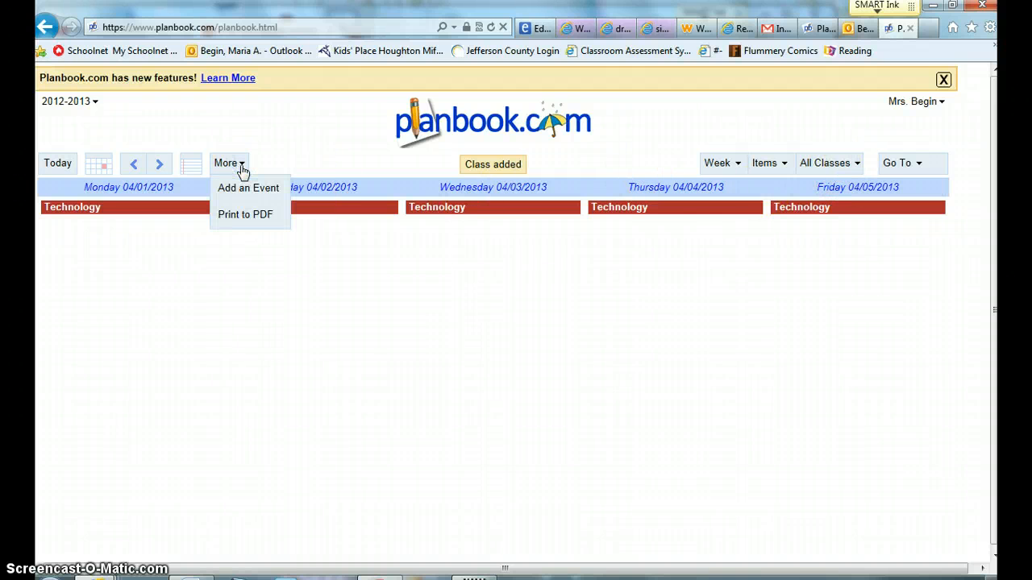
pyautogui.click(780, 165)
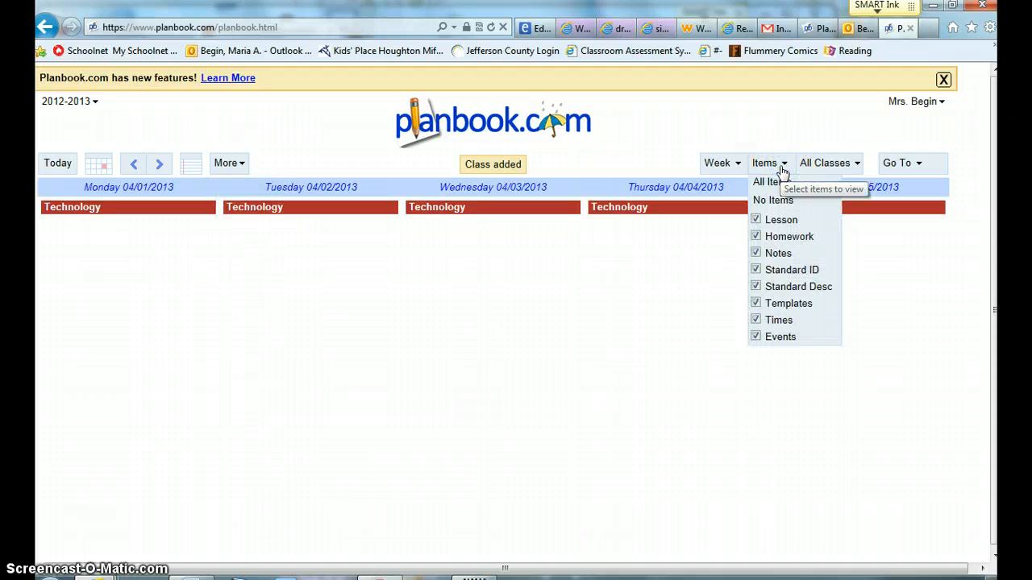
pyautogui.click(839, 166)
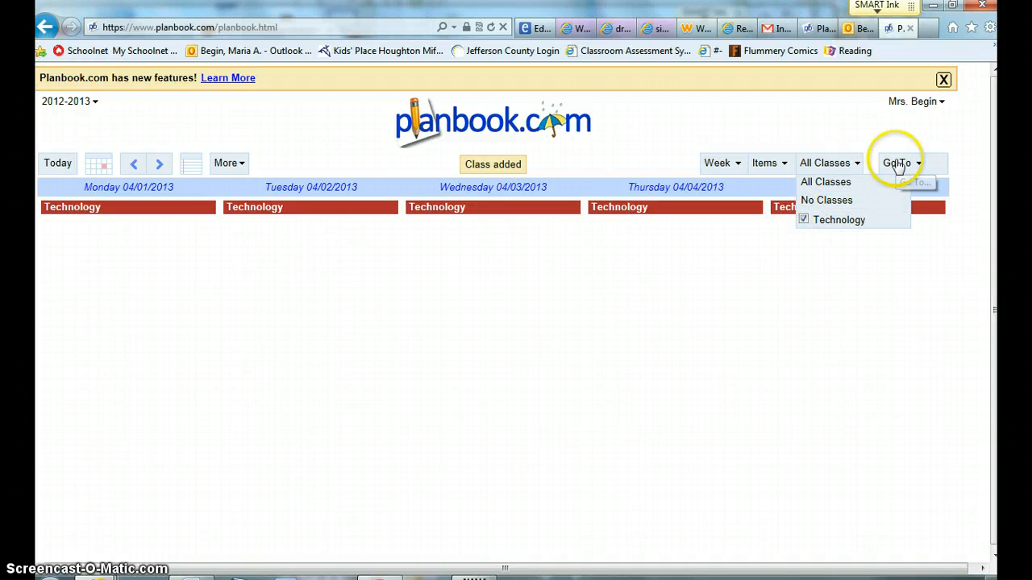
# - Open the Classes page and start adding a new class named Kindergarten
pyautogui.click(898, 164)
pyautogui.click(901, 205)
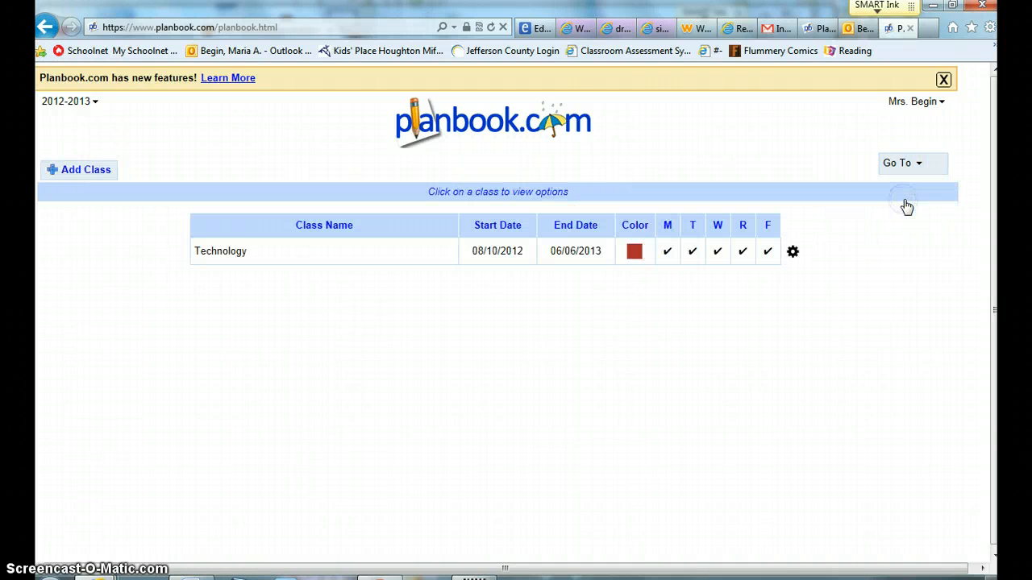
pyautogui.click(74, 171)
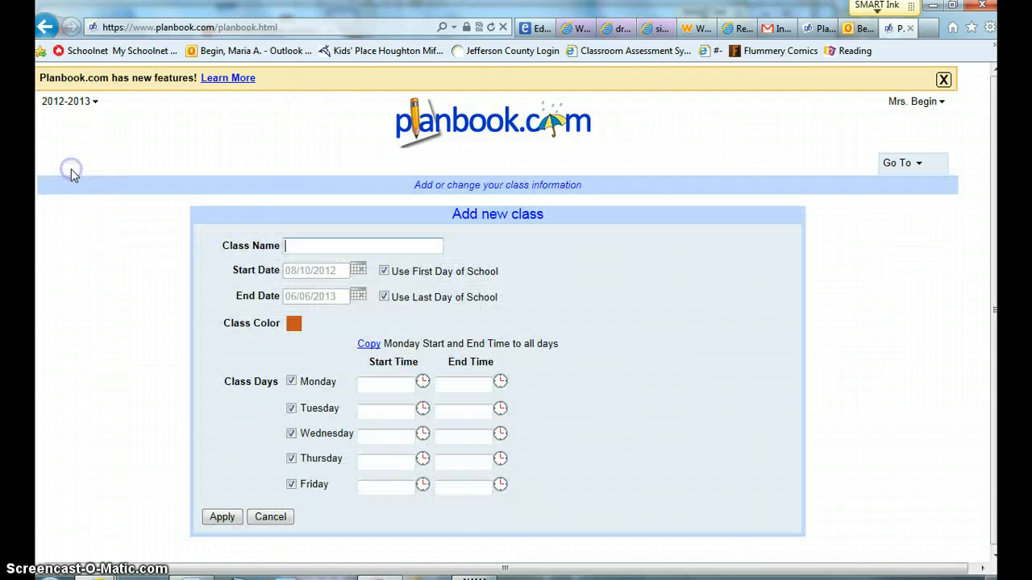
pyautogui.click(320, 245)
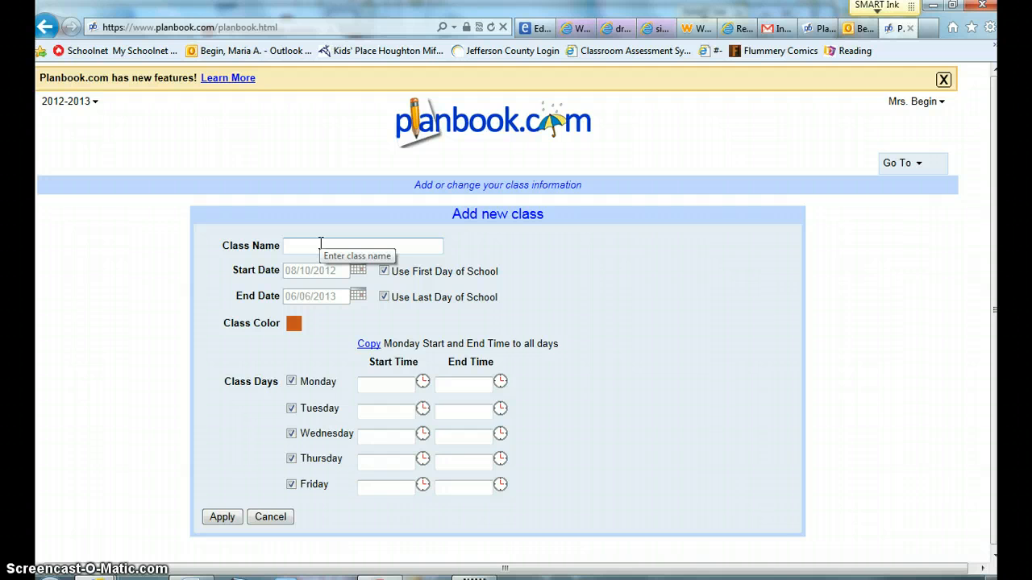
pyautogui.write('Kindergart')
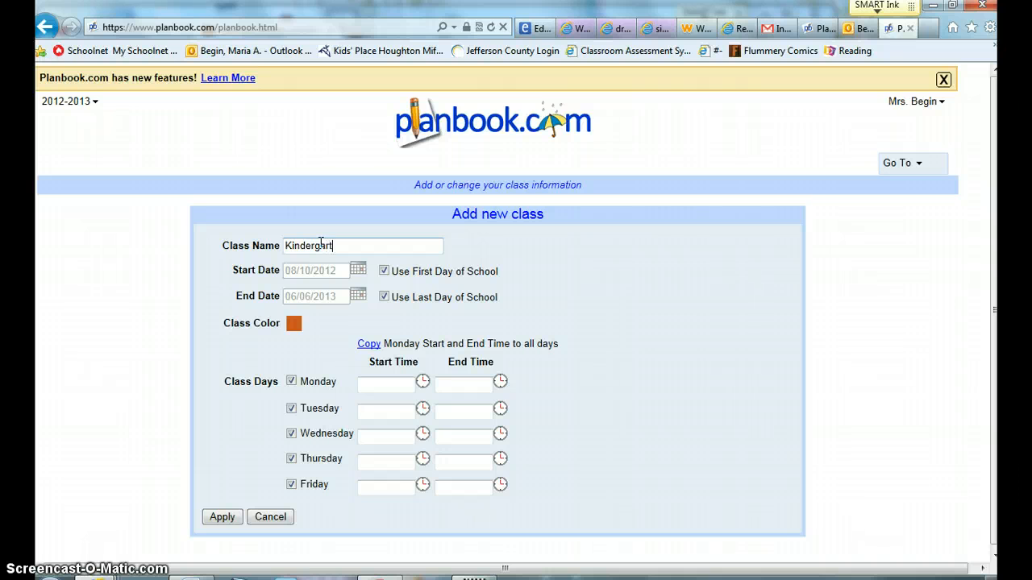
pyautogui.write('en')
# - Set Monday's start time for the Kindergarten class to 9:40 AM
pyautogui.click(423, 382)
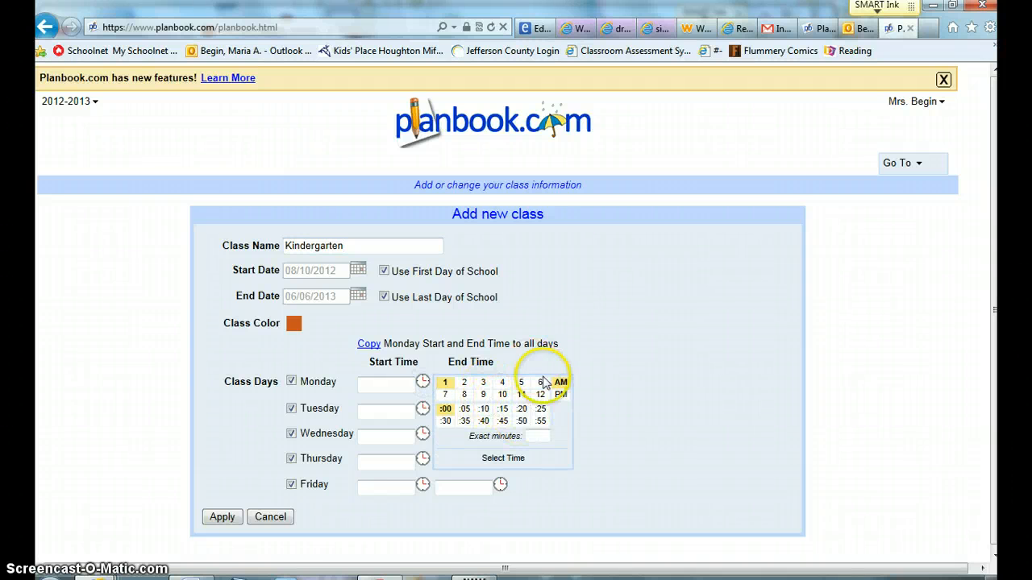
pyautogui.click(483, 395)
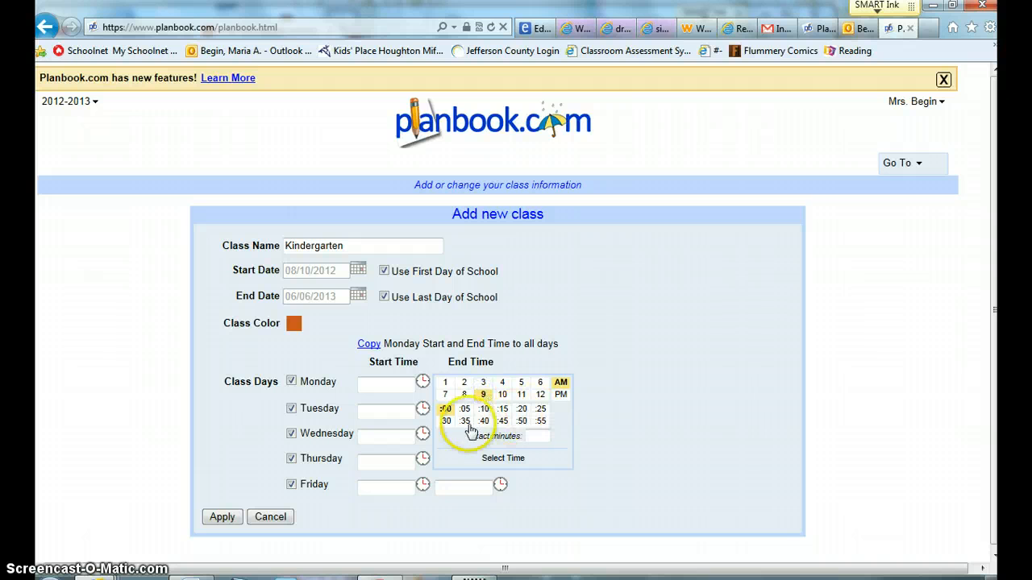
pyautogui.click(444, 420)
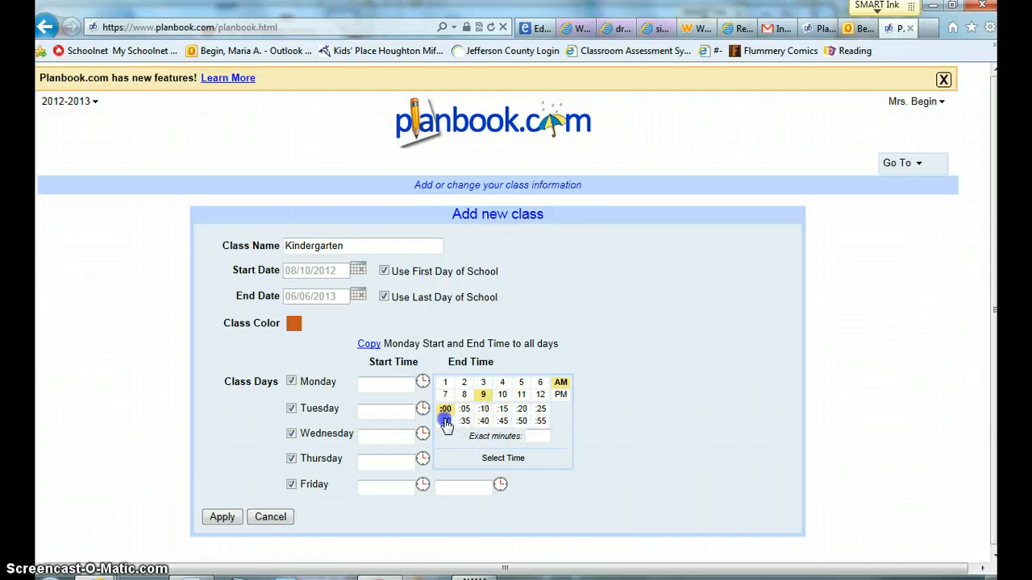
pyautogui.click(538, 436)
pyautogui.write('40')
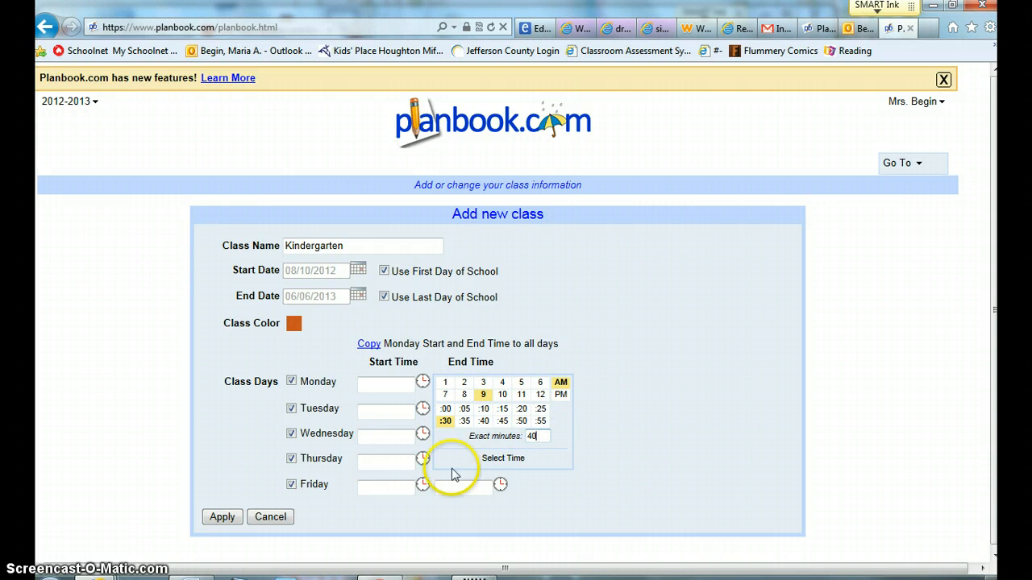
pyautogui.click(501, 459)
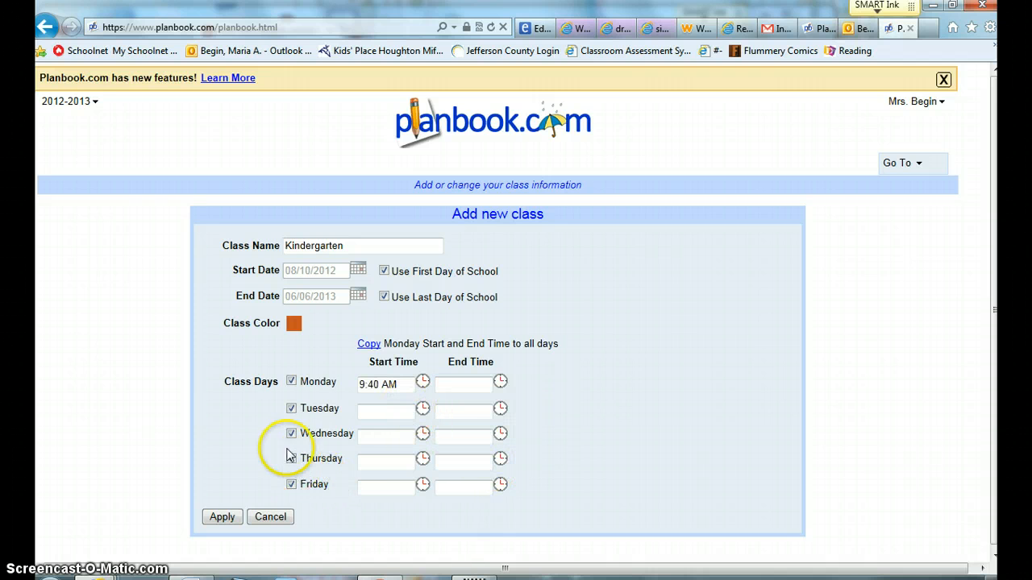
# - Set the Kindergarten class's start time to 9:30 AM for every day
pyautogui.click(422, 409)
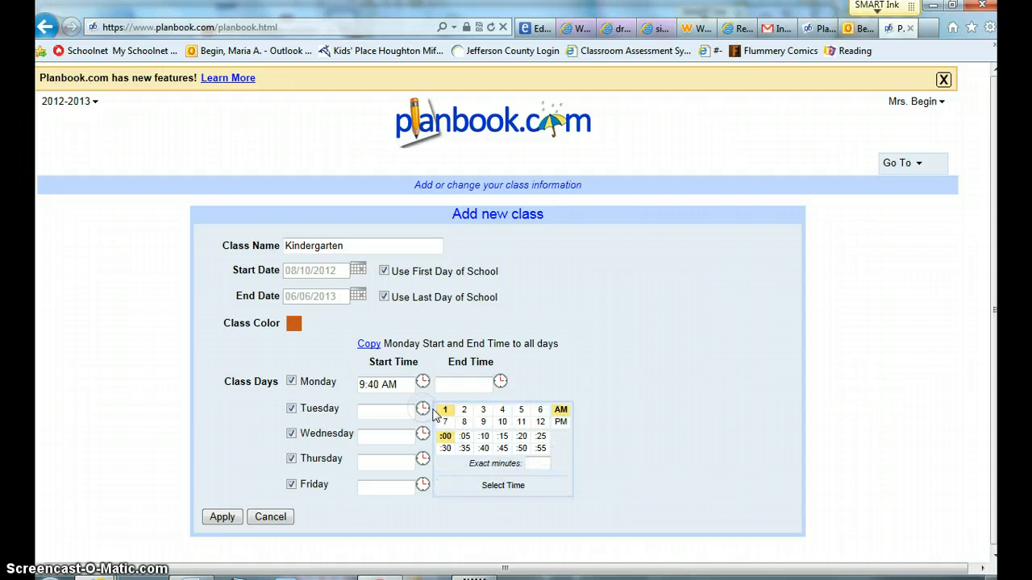
pyautogui.click(482, 422)
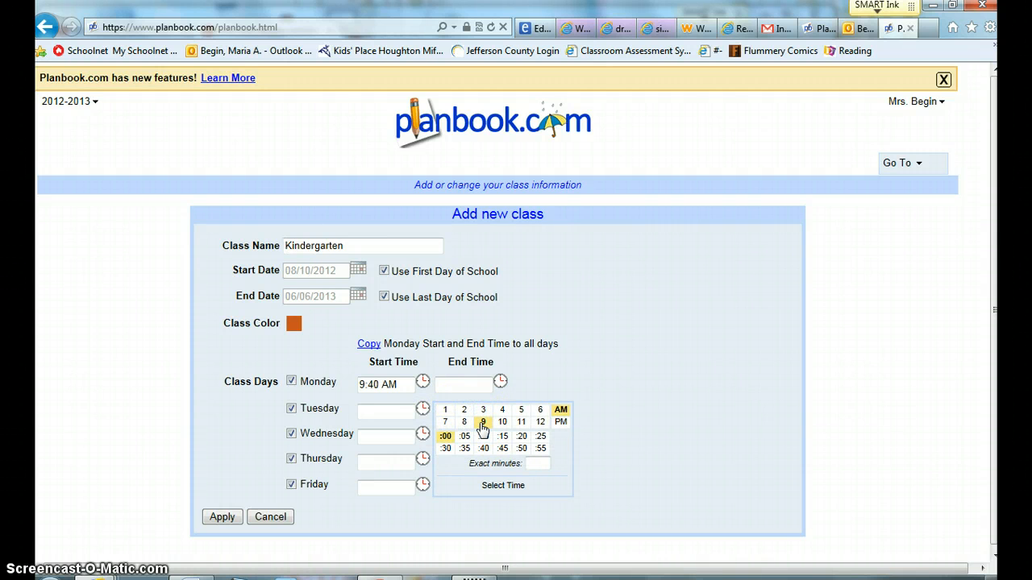
pyautogui.click(444, 448)
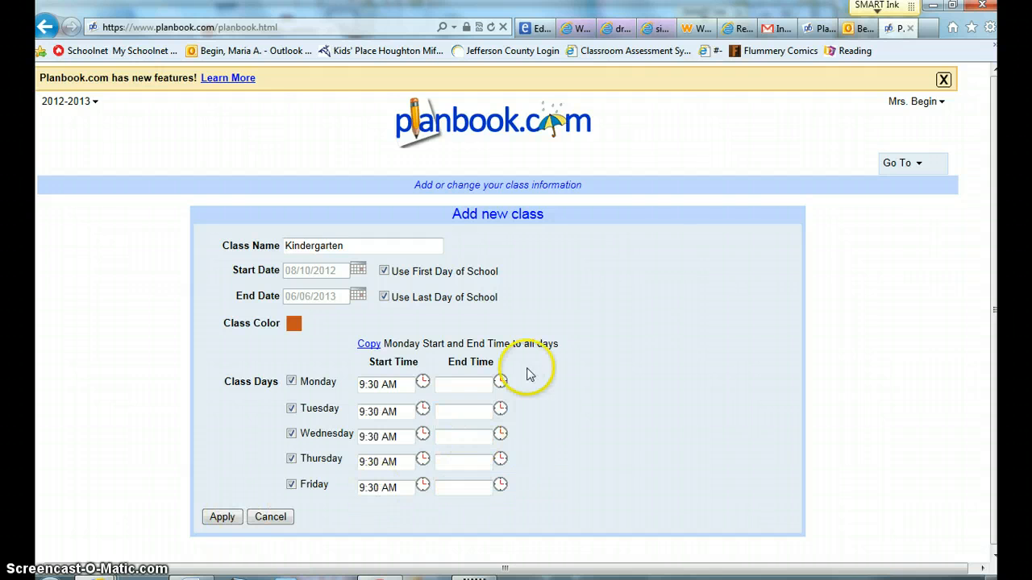
# - Set Monday's end time to 10:10 AM, copy Monday's times to all days, and save the Kindergarten class
pyautogui.click(500, 382)
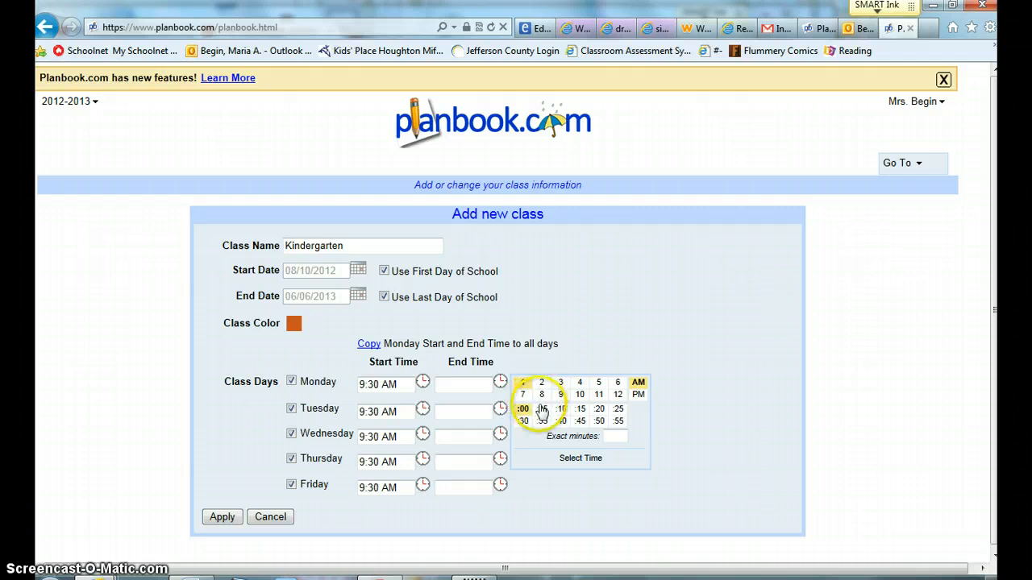
pyautogui.click(580, 394)
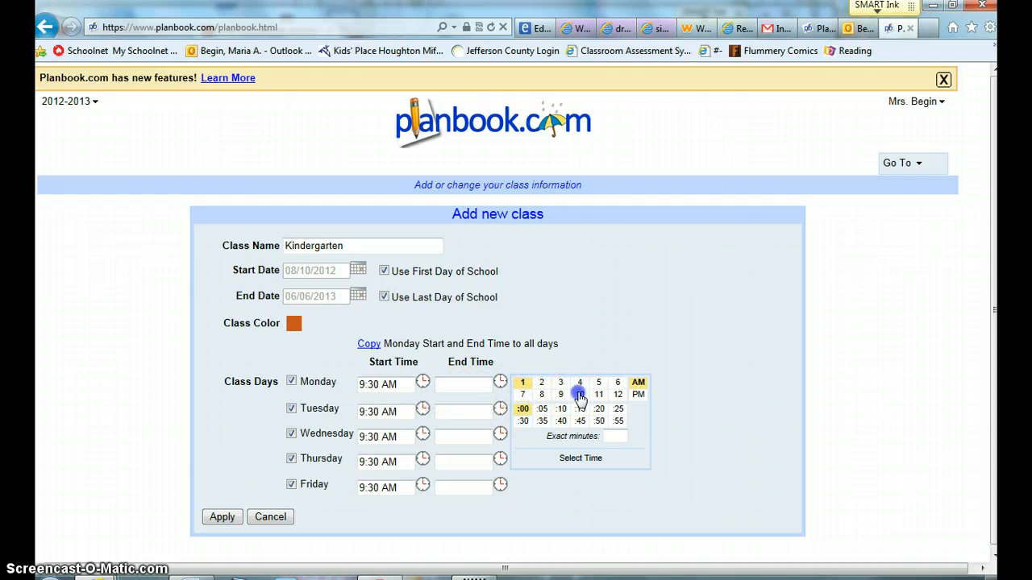
pyautogui.click(561, 408)
pyautogui.click(373, 348)
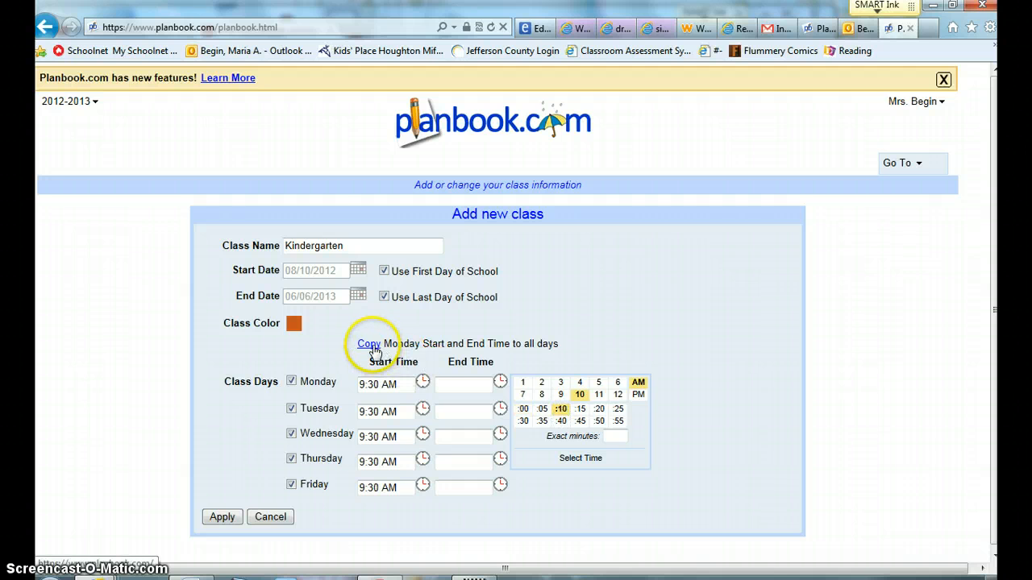
pyautogui.click(567, 455)
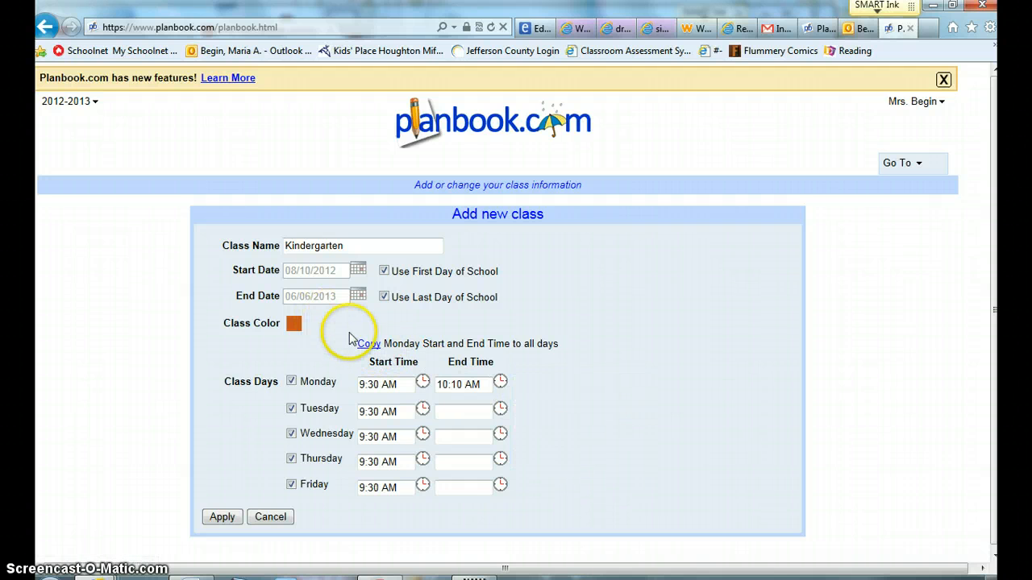
pyautogui.click(368, 346)
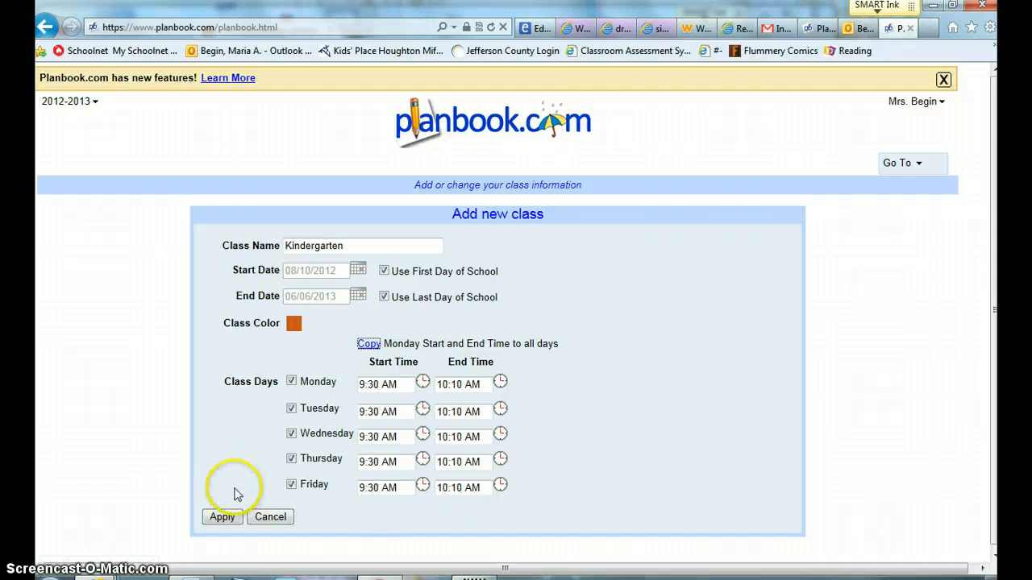
pyautogui.click(222, 517)
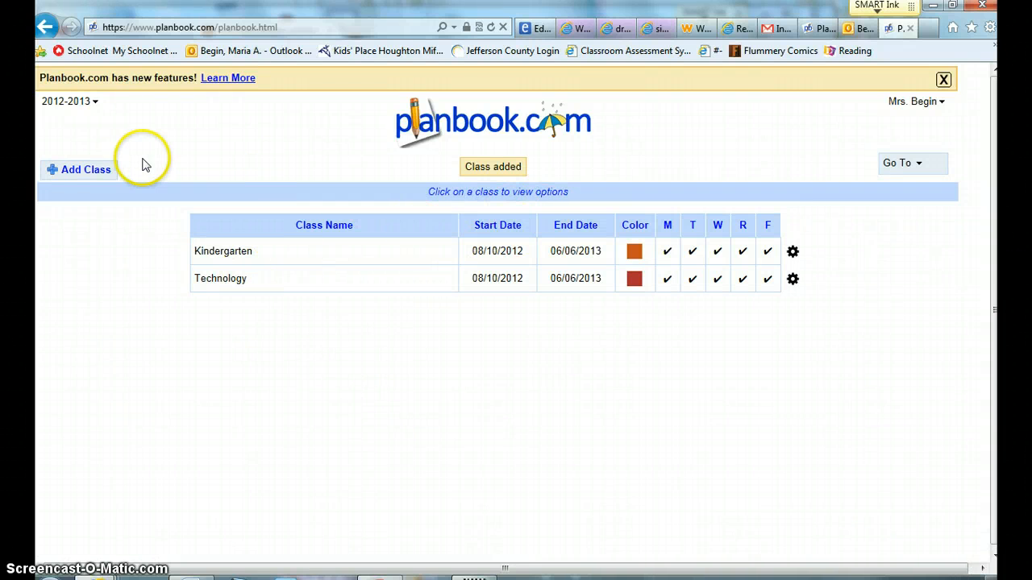
# - Add a new class named First Grade and set its Monday start time to 10:15 AM
pyautogui.click(83, 171)
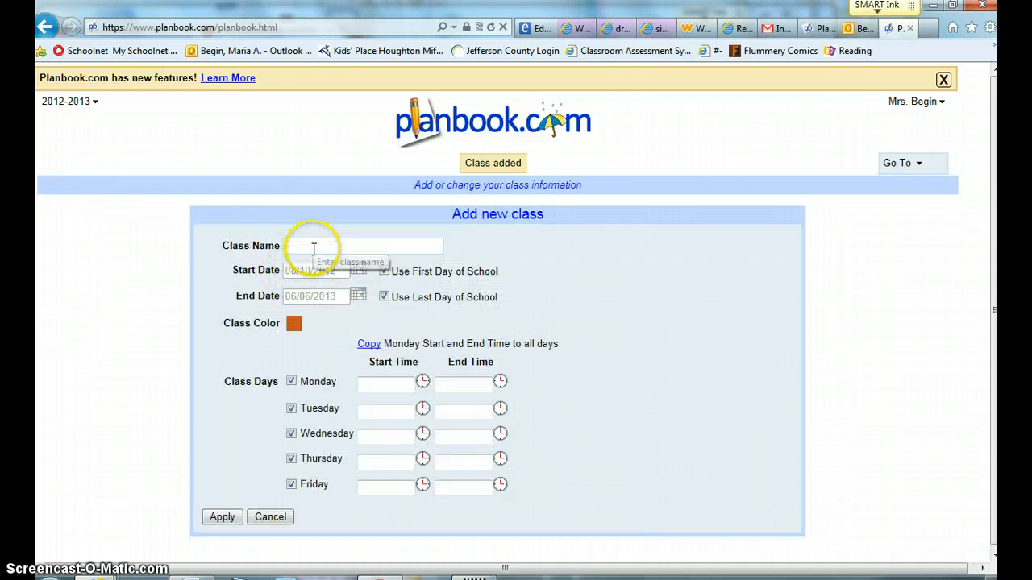
pyautogui.write('First Grade')
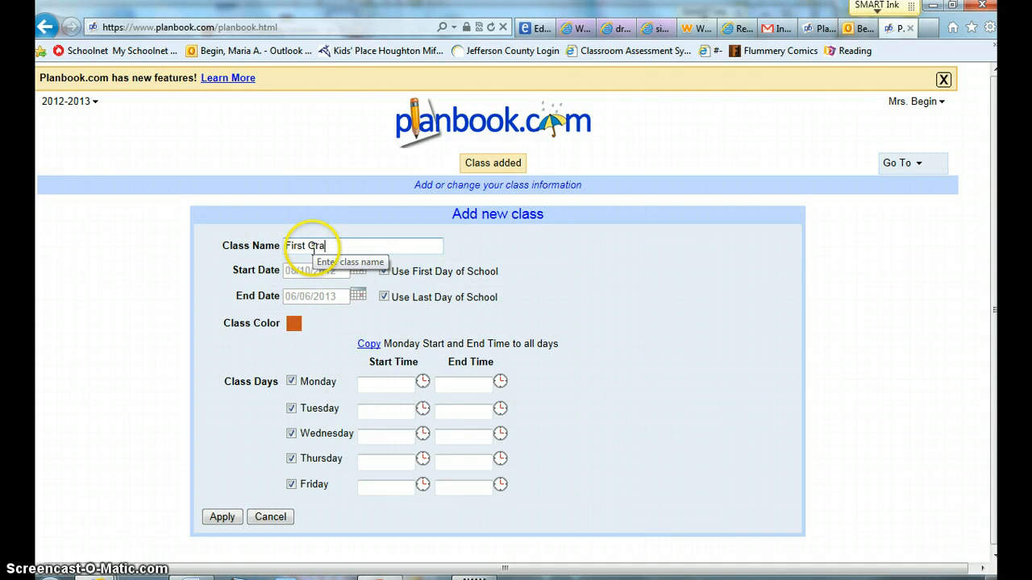
pyautogui.click(422, 383)
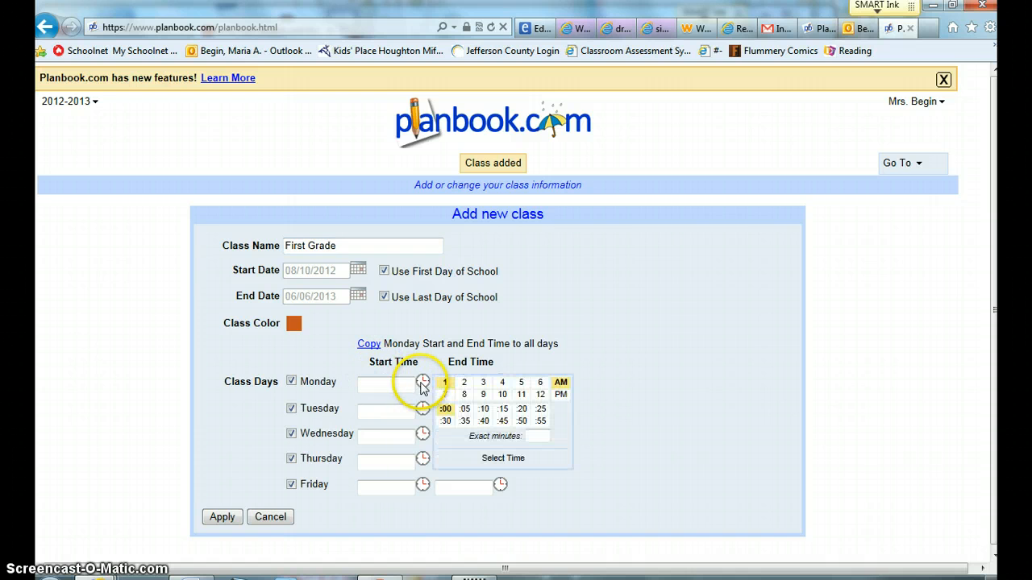
pyautogui.click(502, 395)
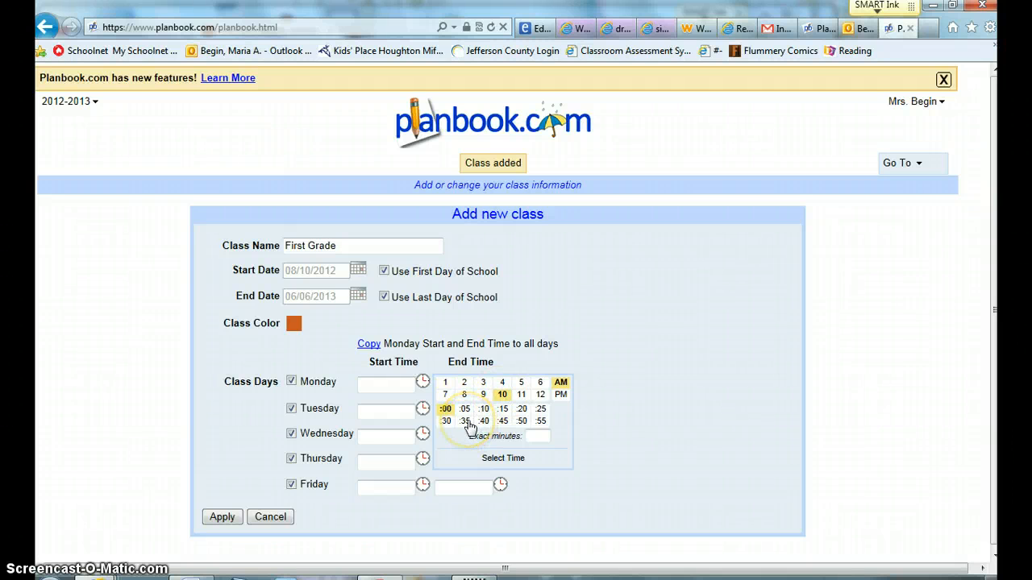
pyautogui.click(503, 411)
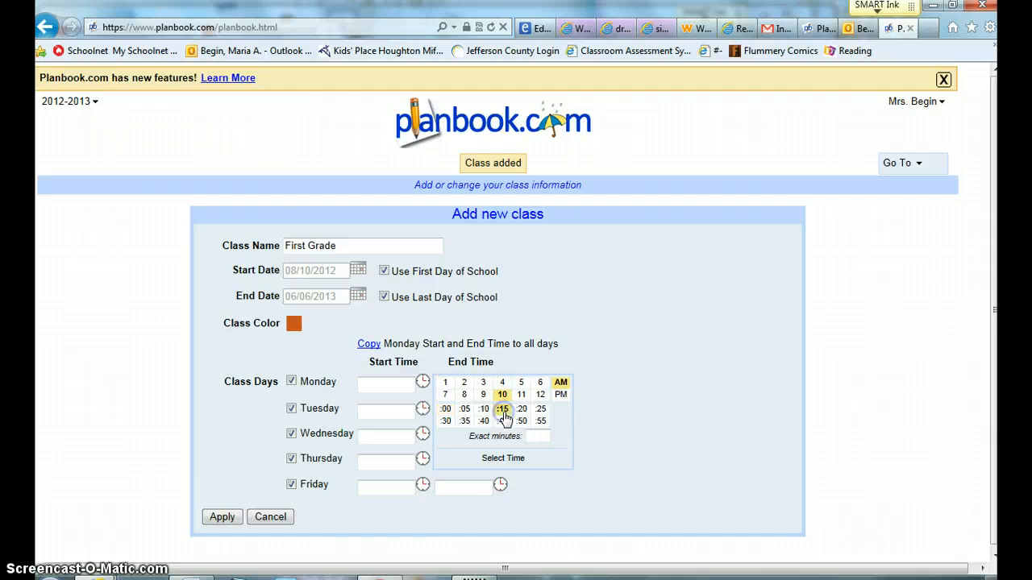
pyautogui.click(504, 459)
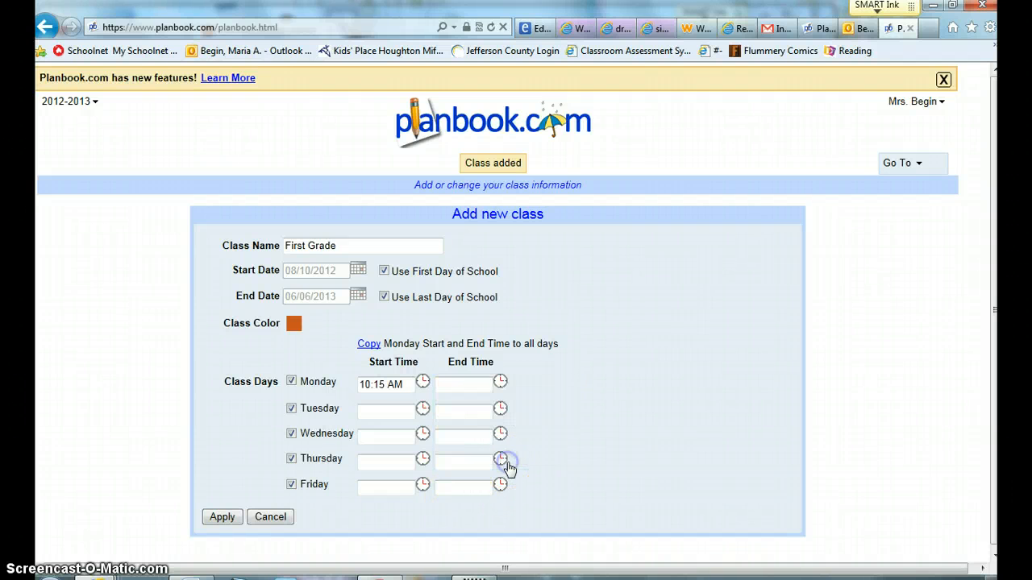
# - Set First Grade's Monday end time to 10:55 AM, copy Monday's times to all days, and save the class
pyautogui.click(500, 383)
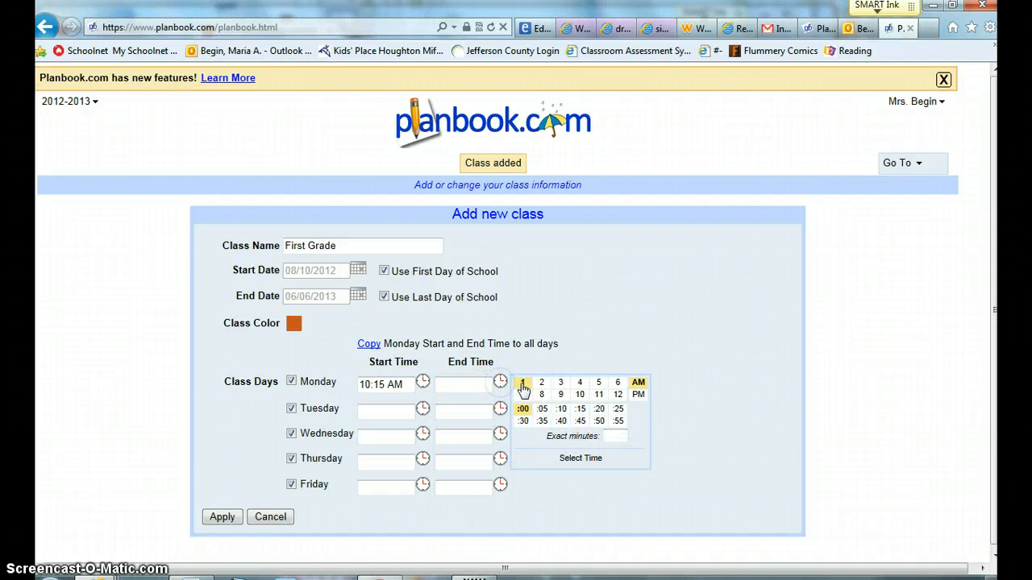
pyautogui.click(580, 394)
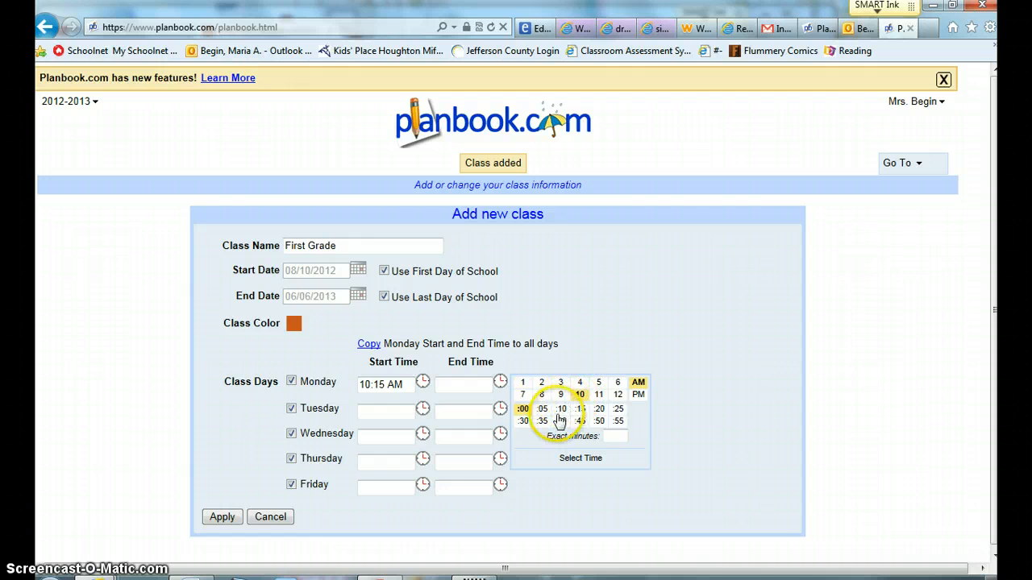
pyautogui.click(618, 421)
pyautogui.click(581, 457)
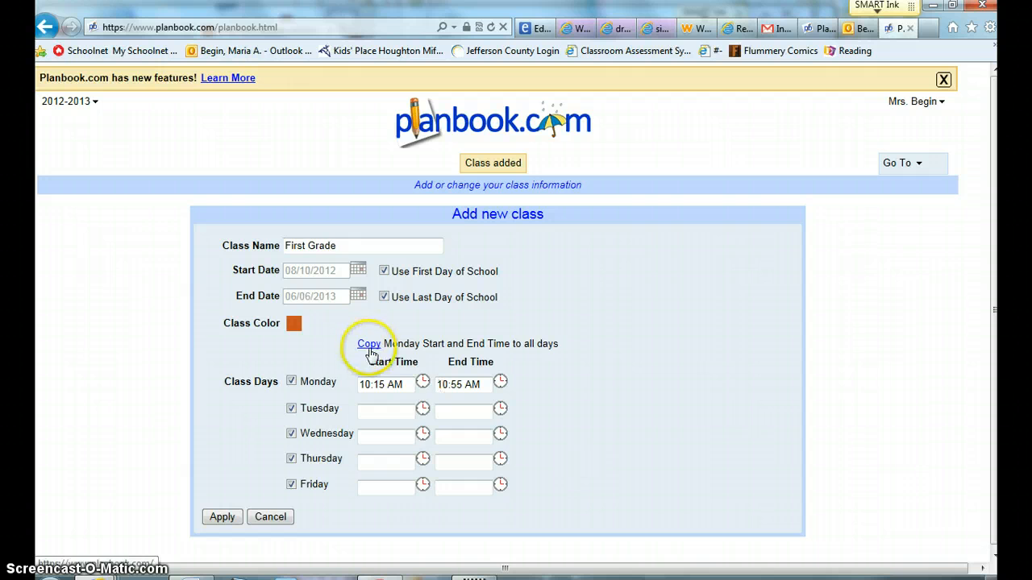
pyautogui.click(370, 347)
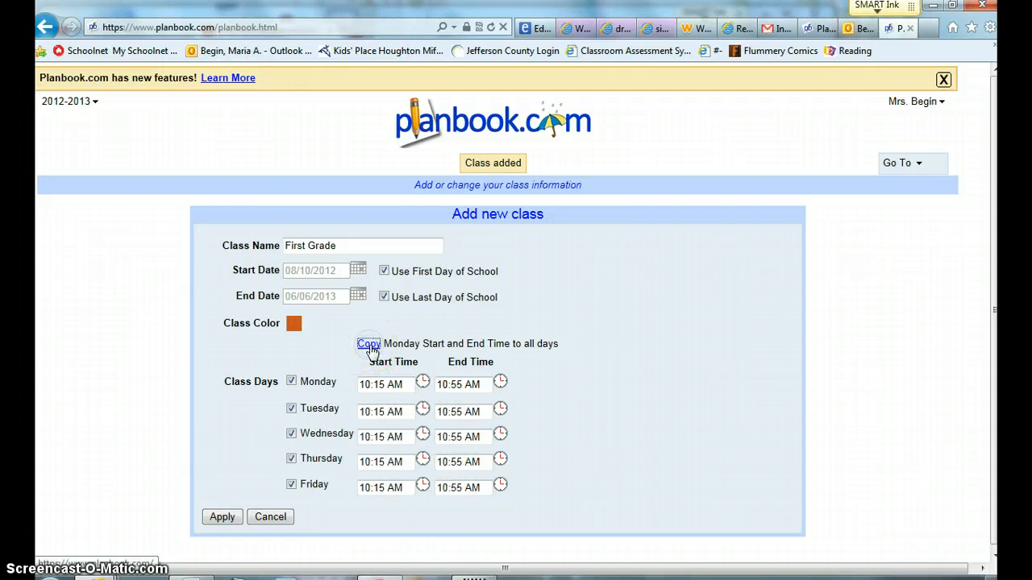
pyautogui.click(239, 518)
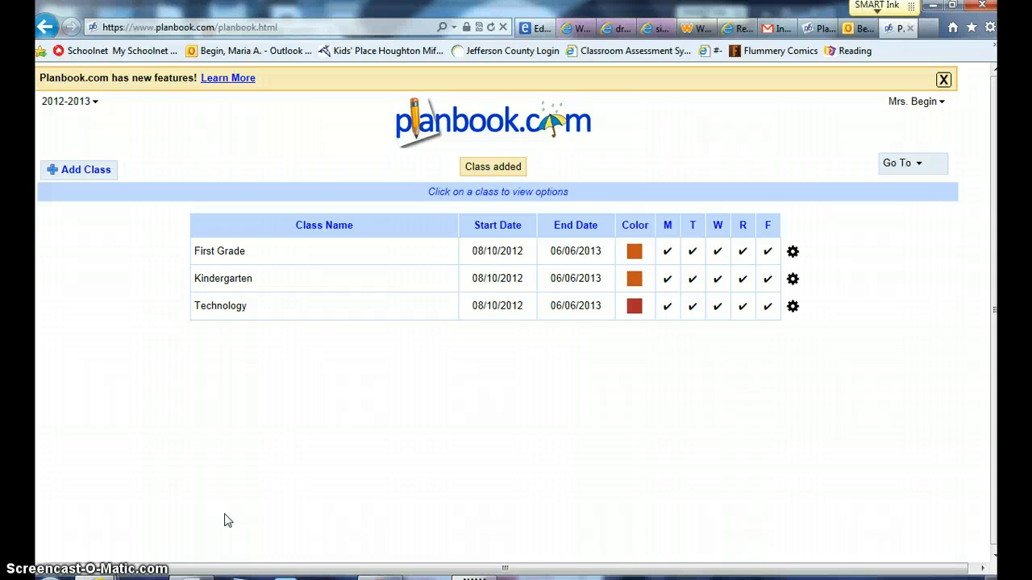
# - Edit the Fifth class and change its color to purple
pyautogui.click(311, 443)
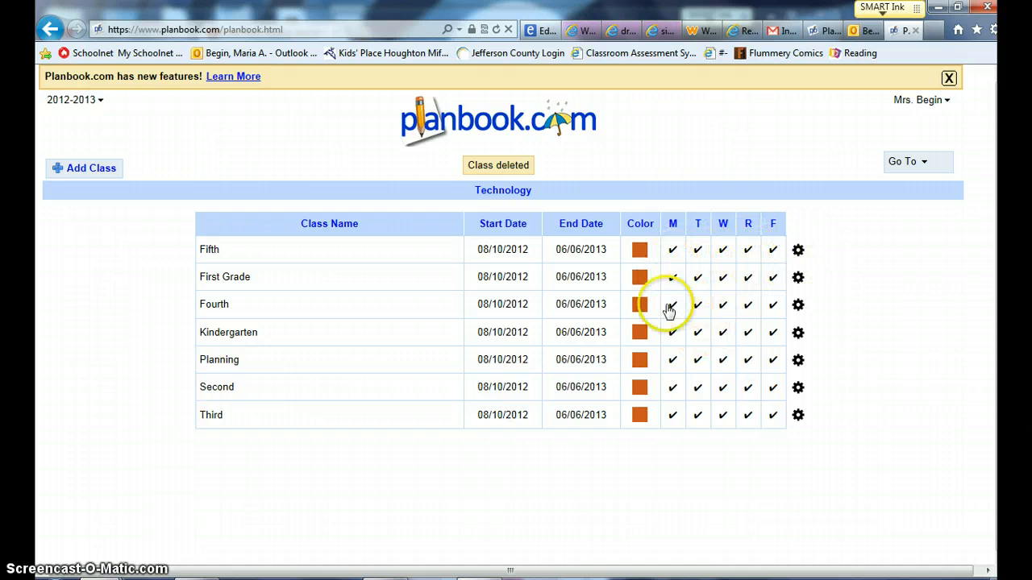
pyautogui.click(798, 251)
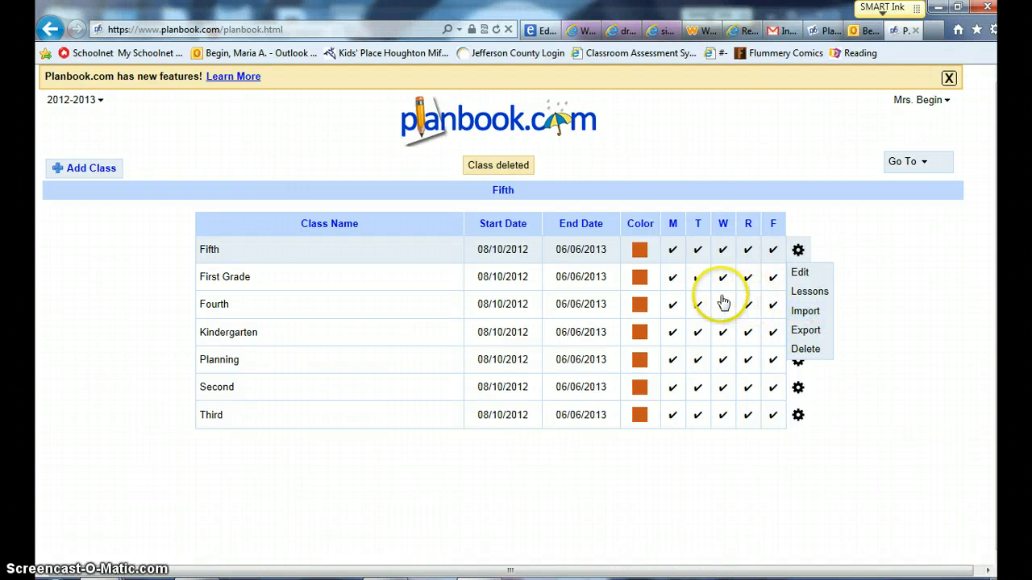
pyautogui.click(887, 326)
pyautogui.click(642, 254)
pyautogui.click(801, 272)
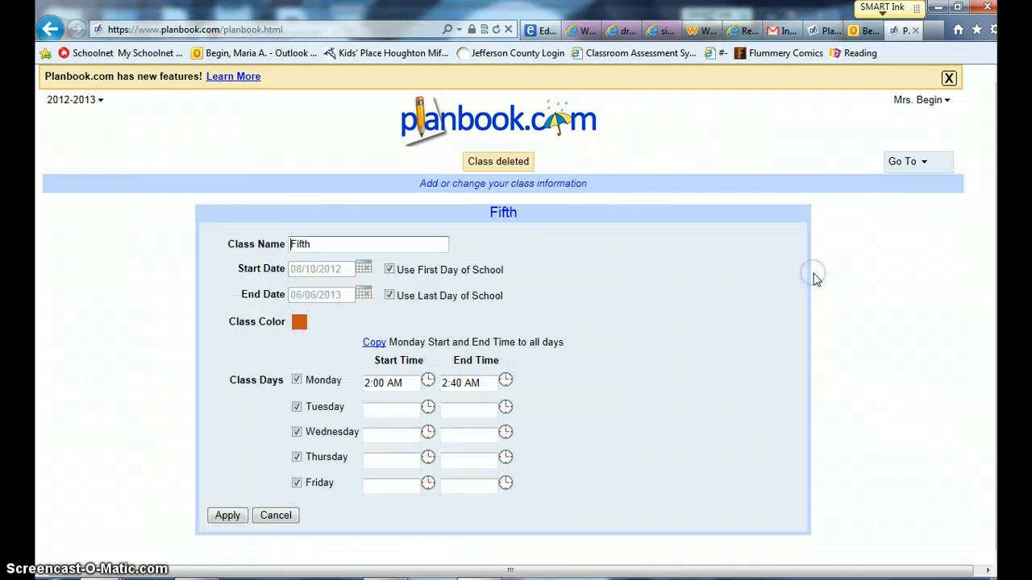
pyautogui.click(299, 322)
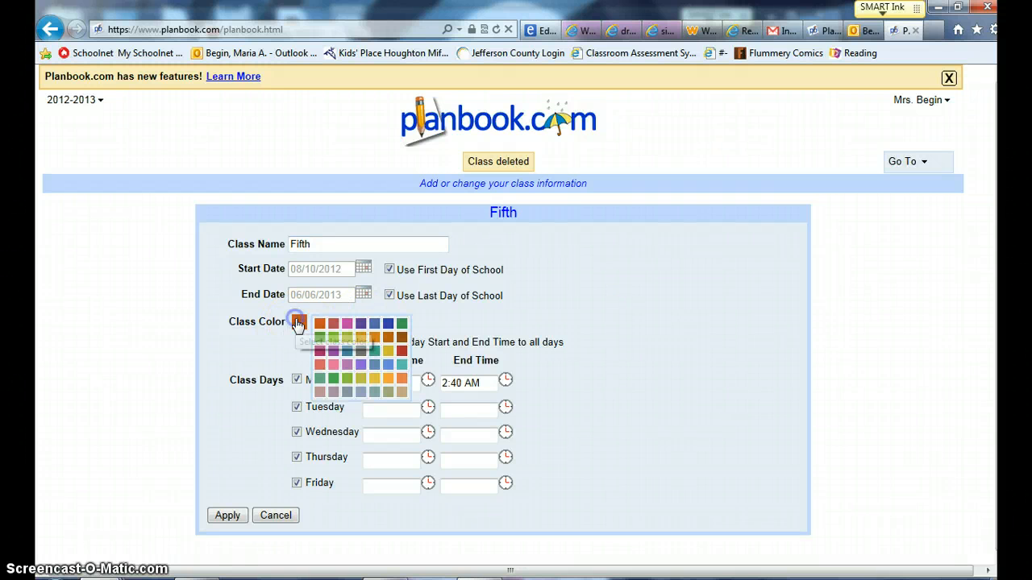
pyautogui.click(361, 326)
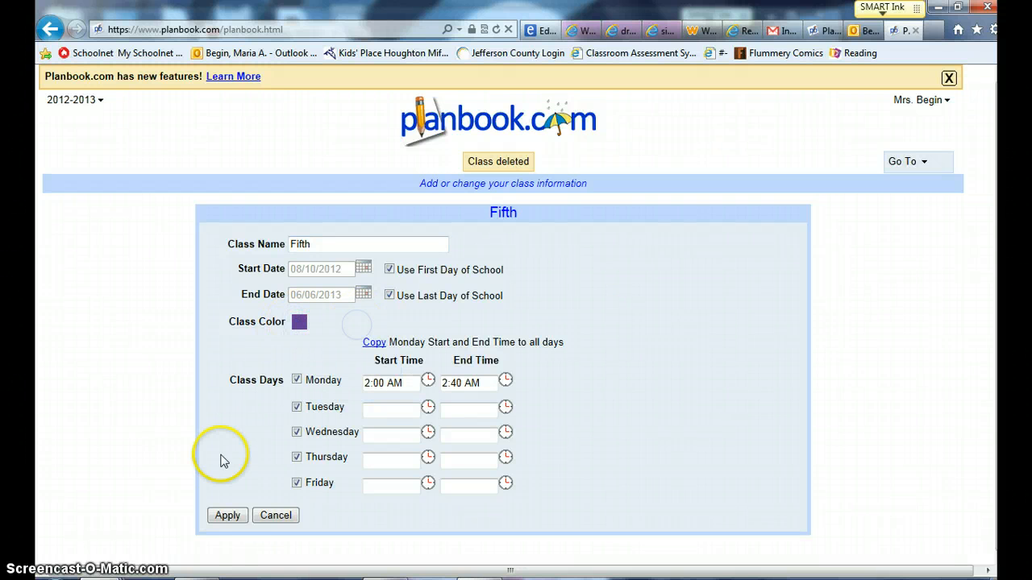
pyautogui.click(228, 516)
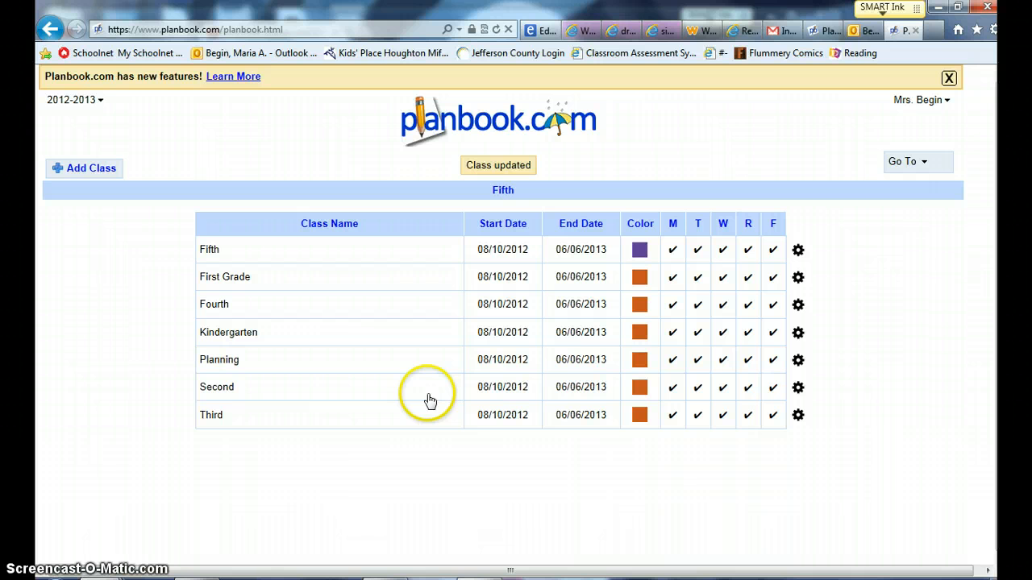
# - Edit the Fourth class and change its color to tan
pyautogui.click(642, 306)
pyautogui.click(810, 329)
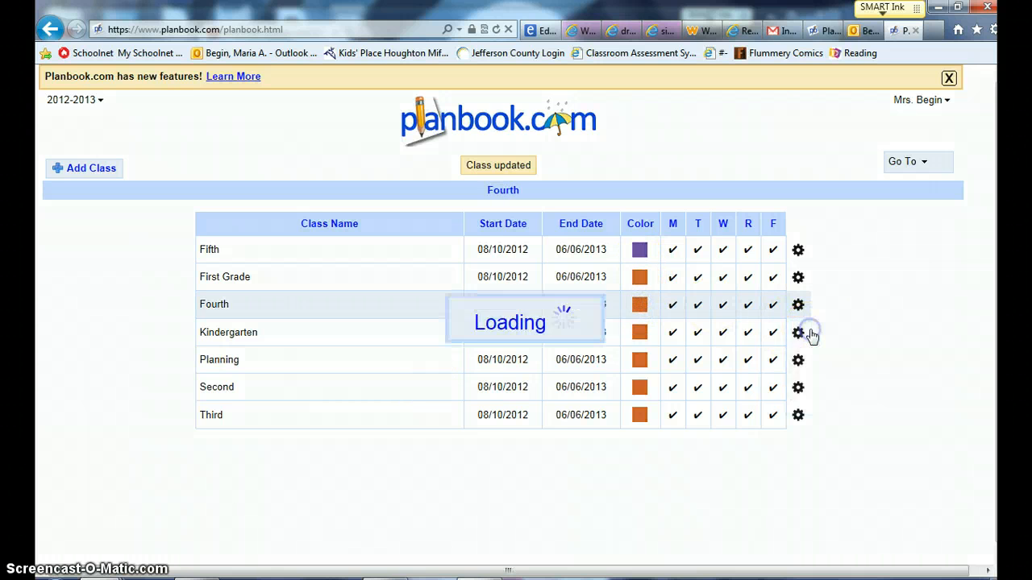
pyautogui.click(300, 324)
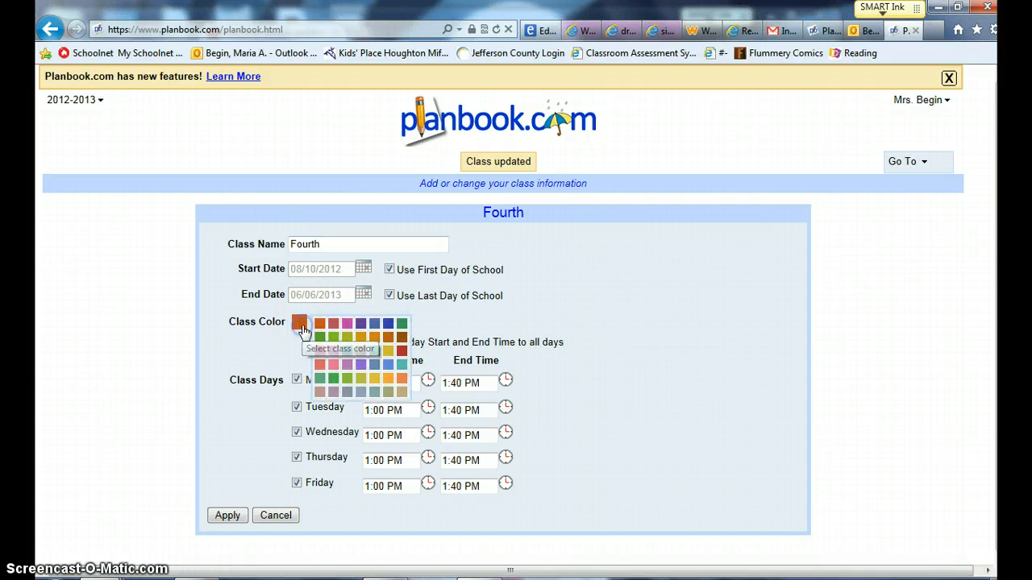
pyautogui.click(400, 393)
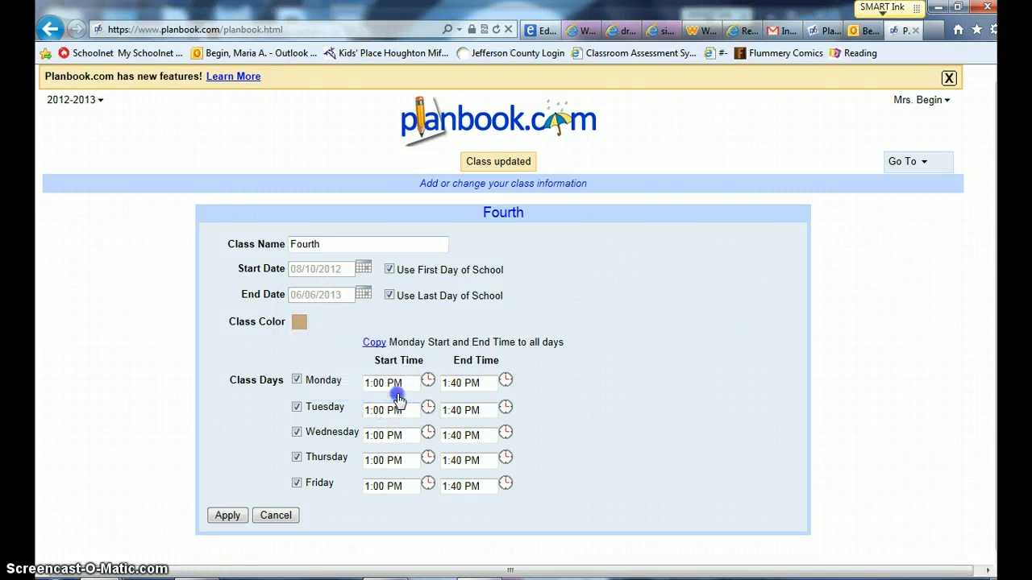
pyautogui.click(236, 520)
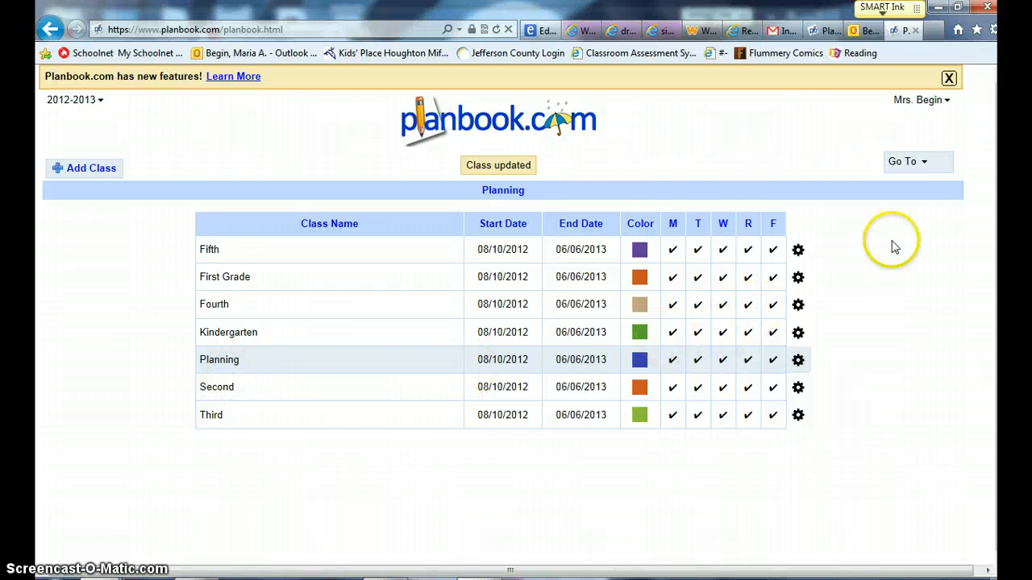
# - Go to the Plans view and open the Kindergarten lesson for Monday 04/01/2013
pyautogui.click(910, 163)
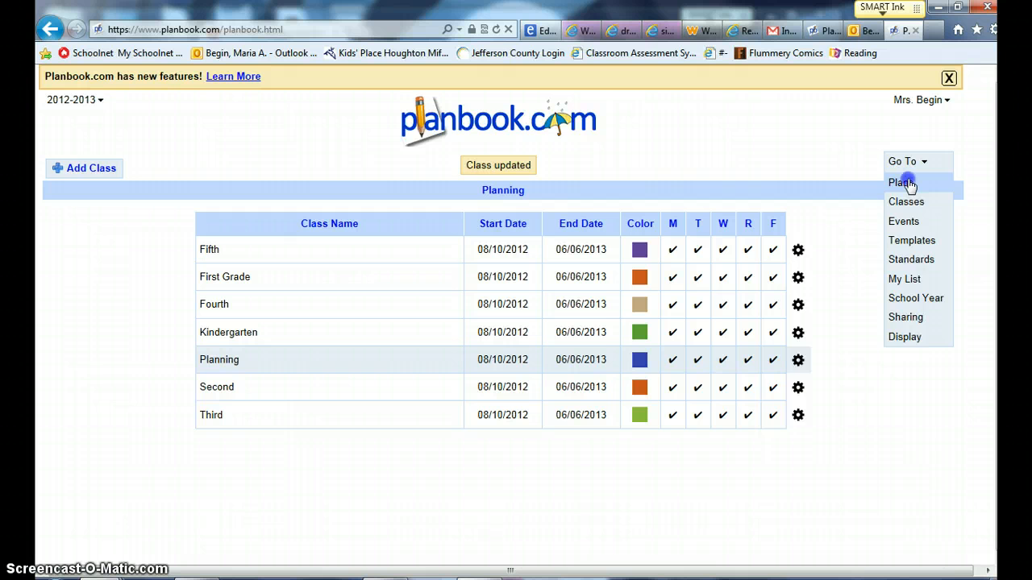
pyautogui.click(908, 185)
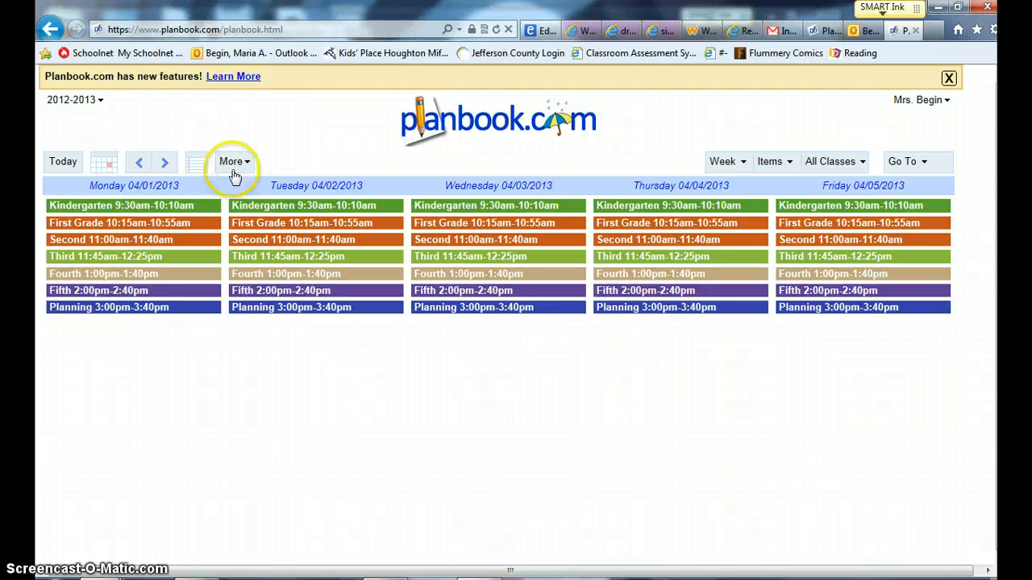
pyautogui.click(151, 208)
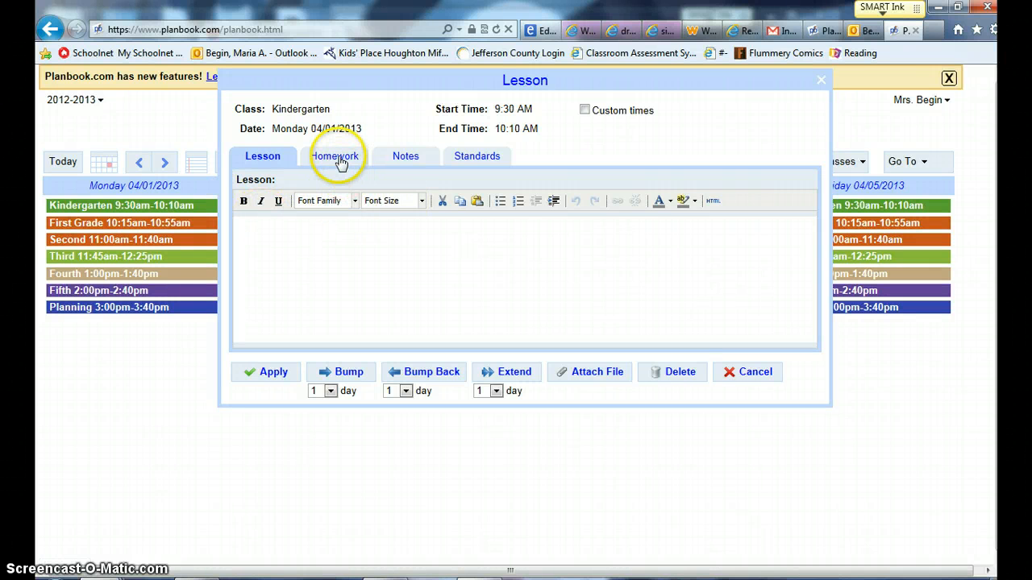
pyautogui.click(304, 225)
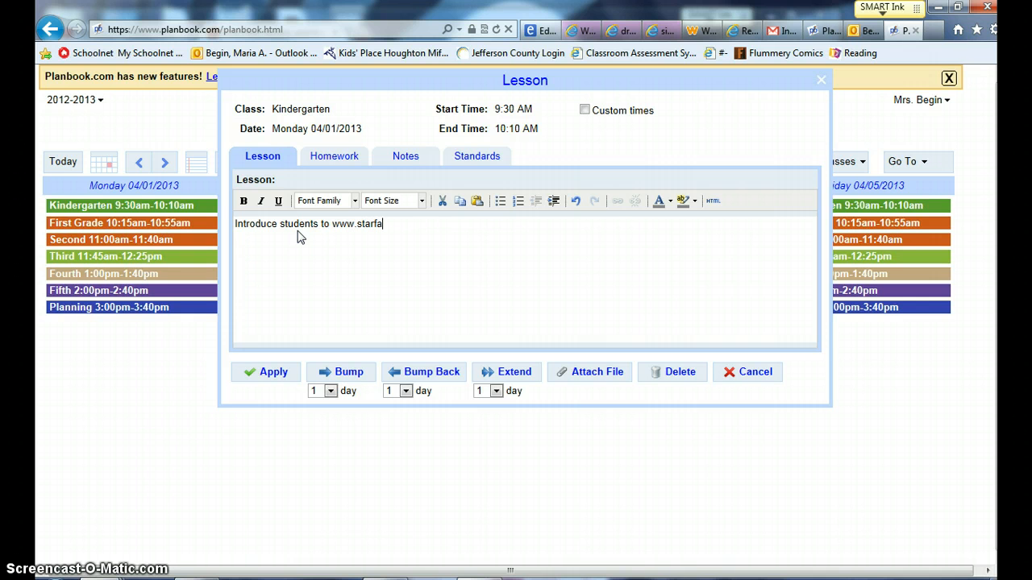
pyautogui.write('m')
# - Add Kindergarten Reading Foundational Skills, Phonics and Word Recognition standards K.RF.3 and K.RF.3a to the lesson and save it
pyautogui.click(329, 161)
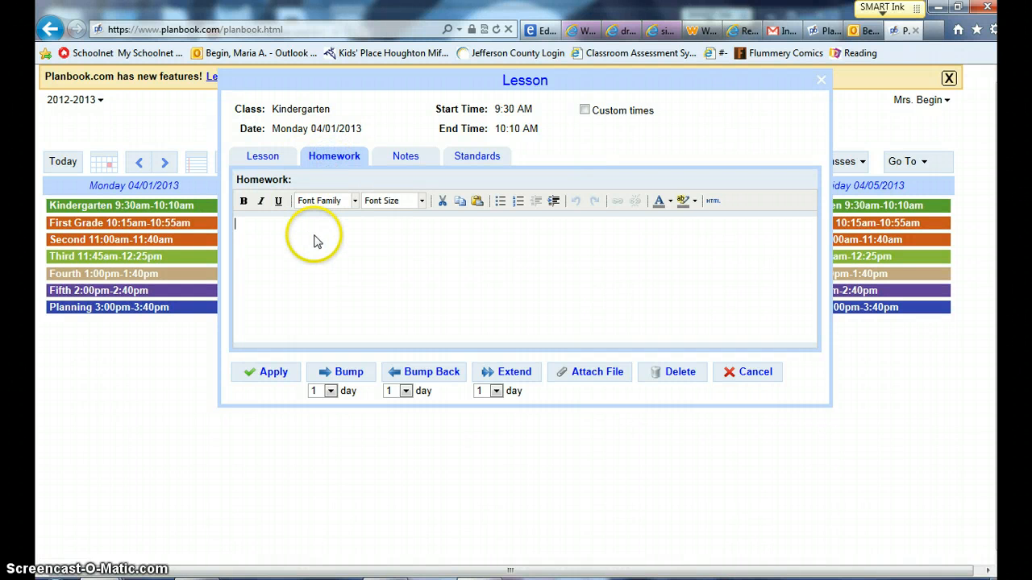
pyautogui.click(406, 157)
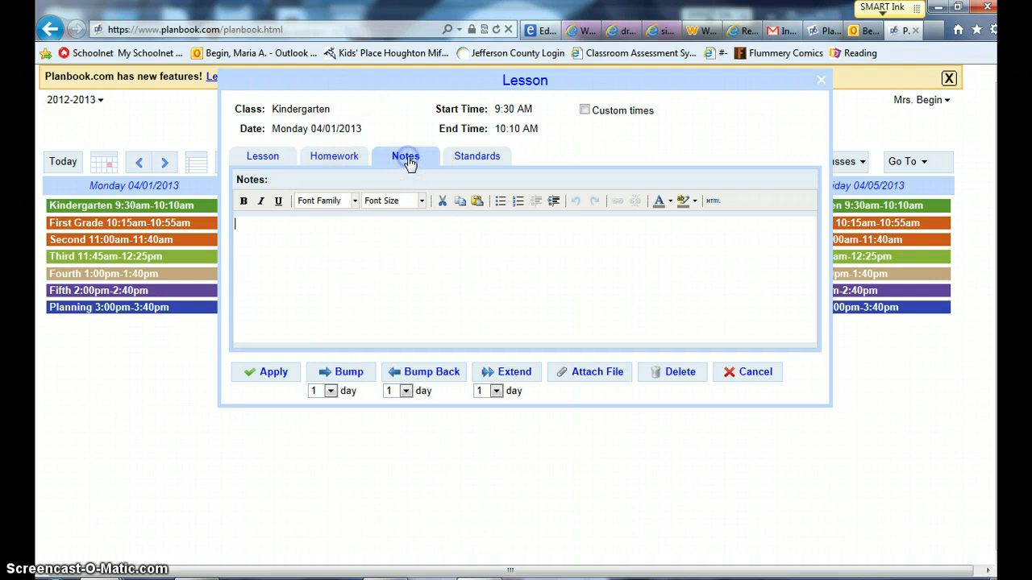
pyautogui.click(383, 273)
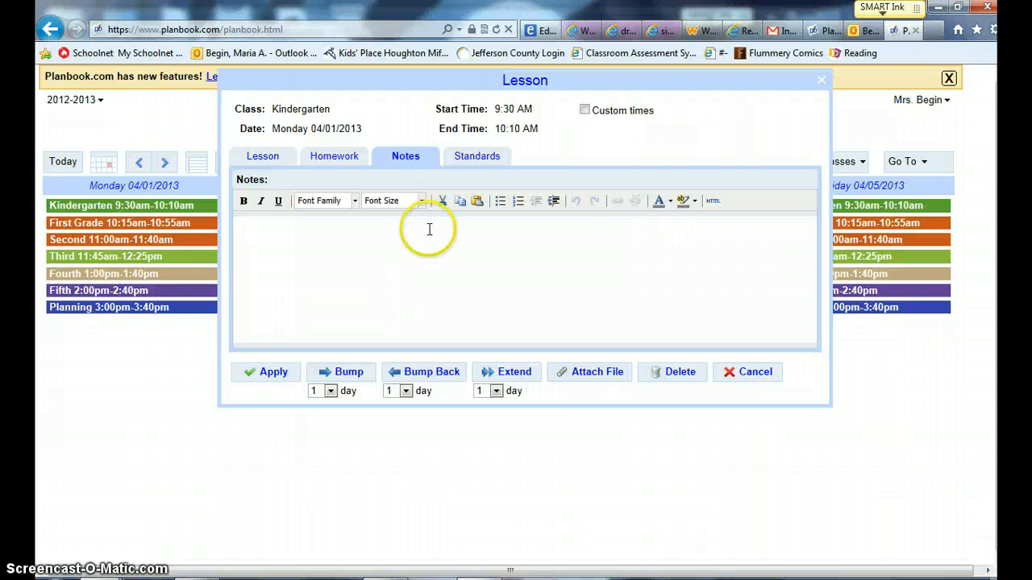
pyautogui.click(486, 159)
pyautogui.click(284, 201)
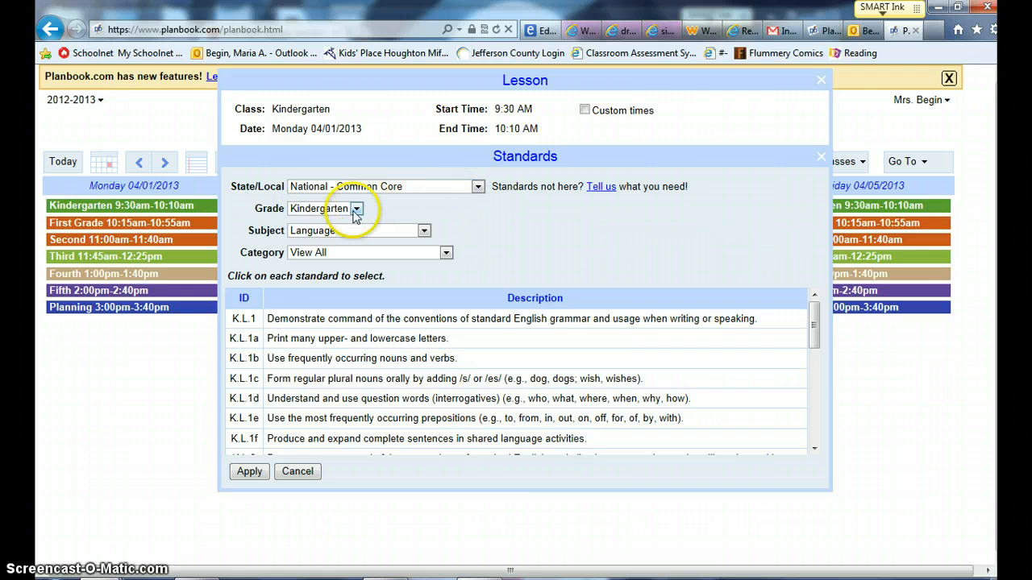
pyautogui.click(425, 230)
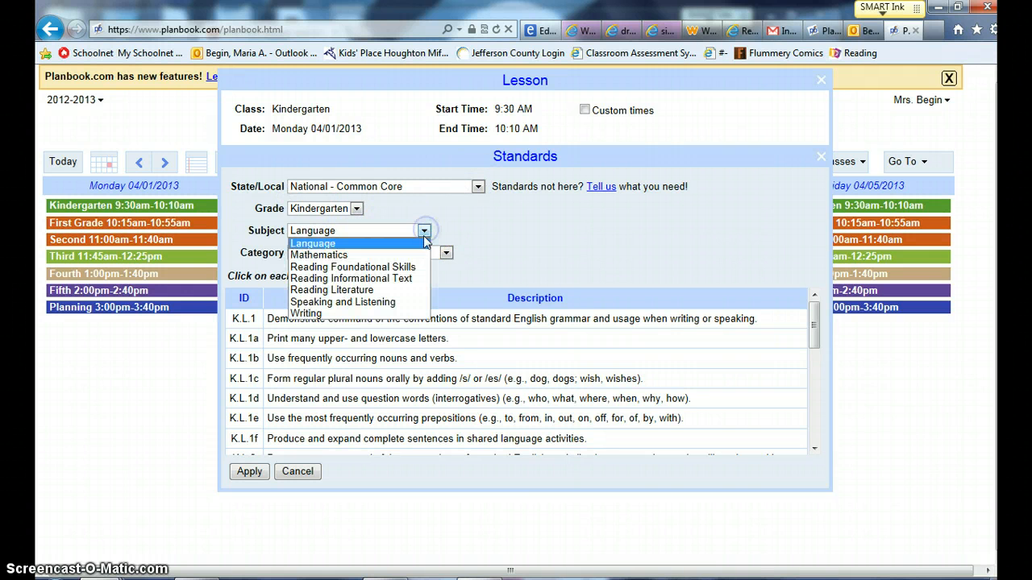
pyautogui.click(413, 267)
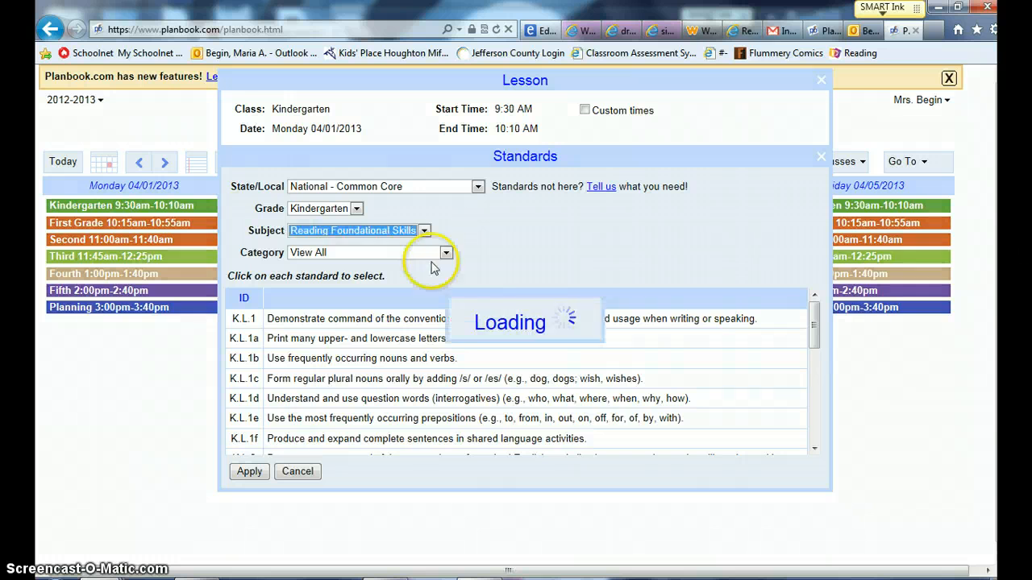
pyautogui.click(436, 254)
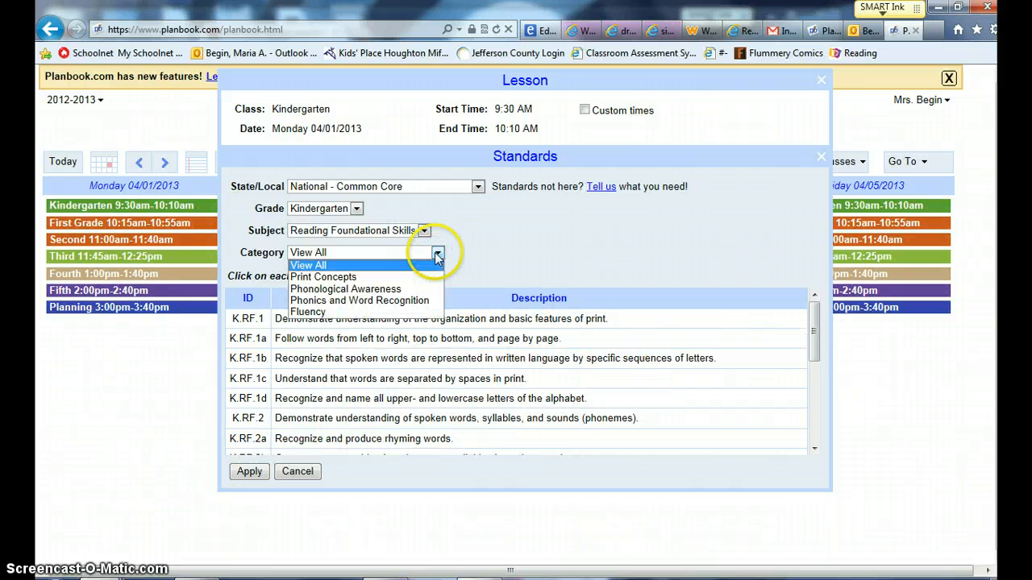
pyautogui.click(425, 300)
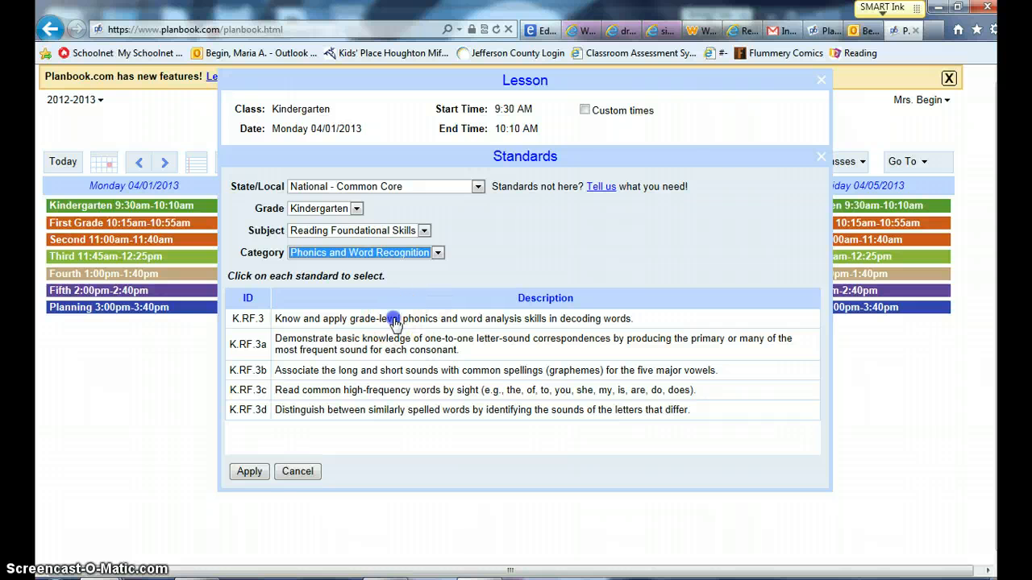
pyautogui.click(395, 321)
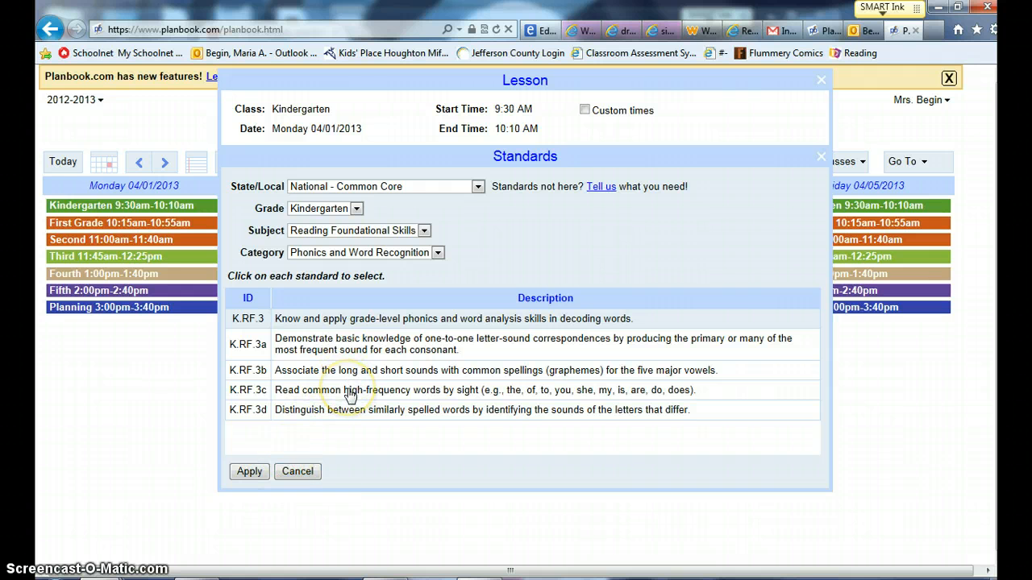
pyautogui.tripleClick(387, 345)
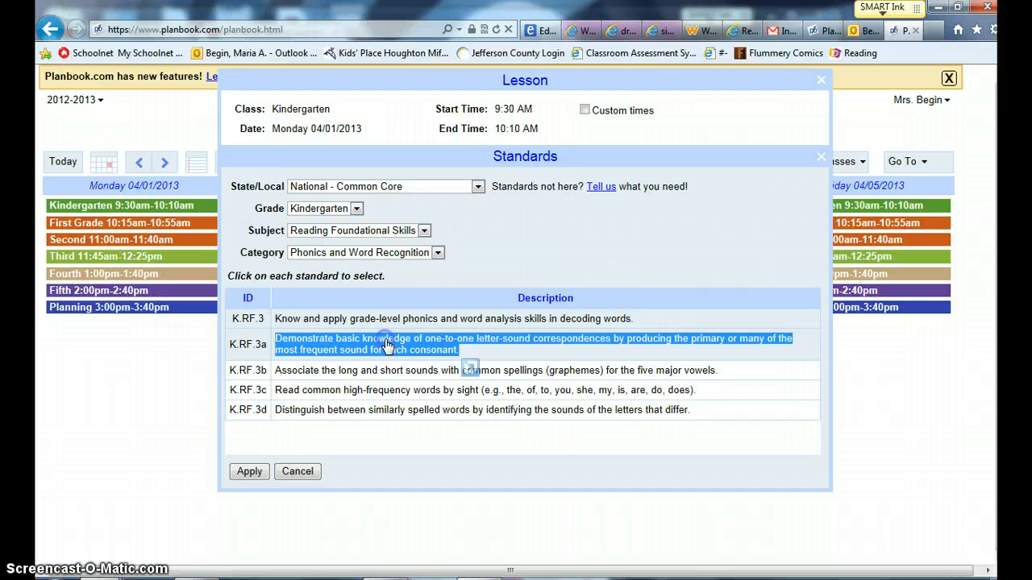
pyautogui.click(249, 471)
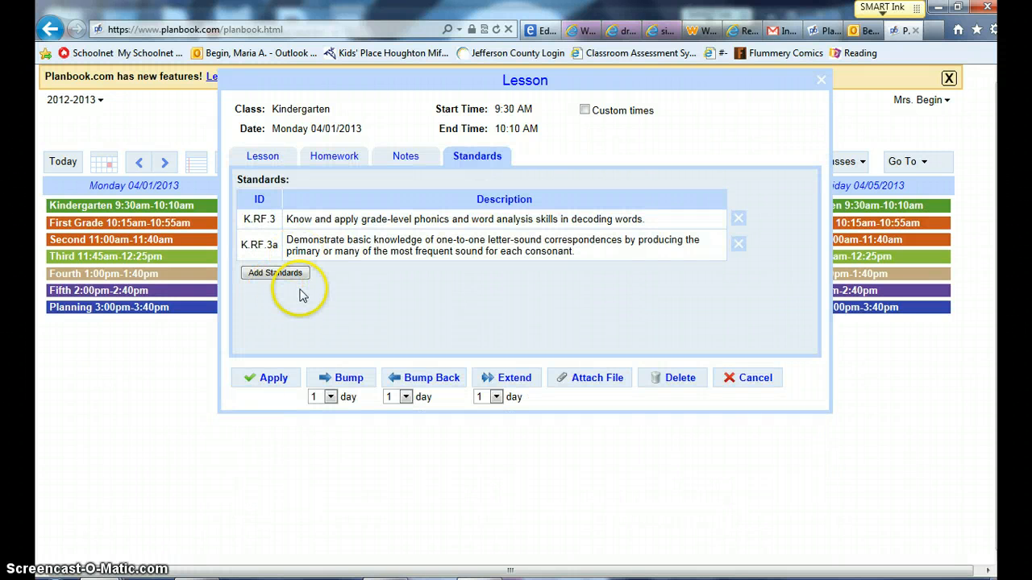
pyautogui.click(278, 379)
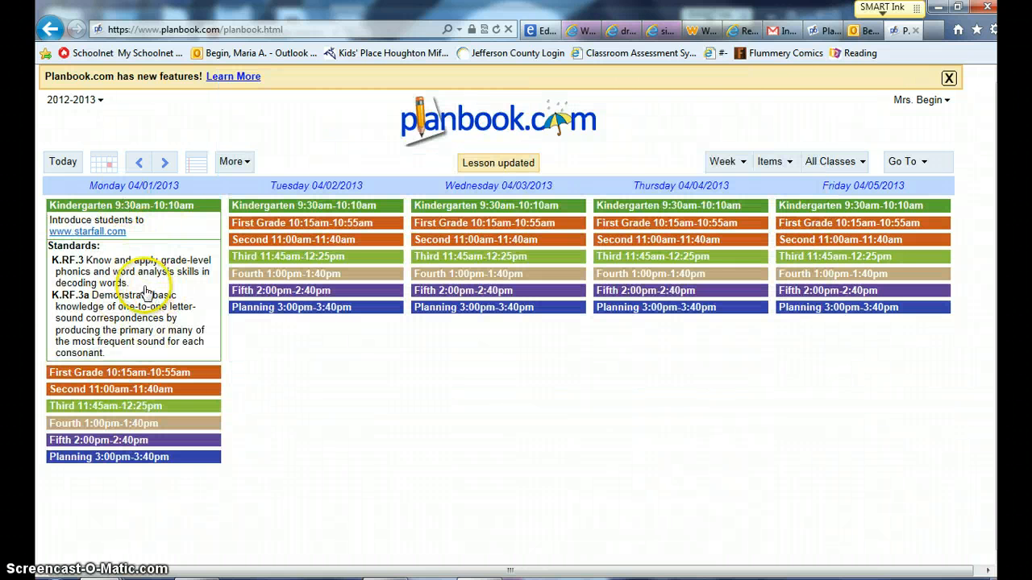
pyautogui.click(157, 243)
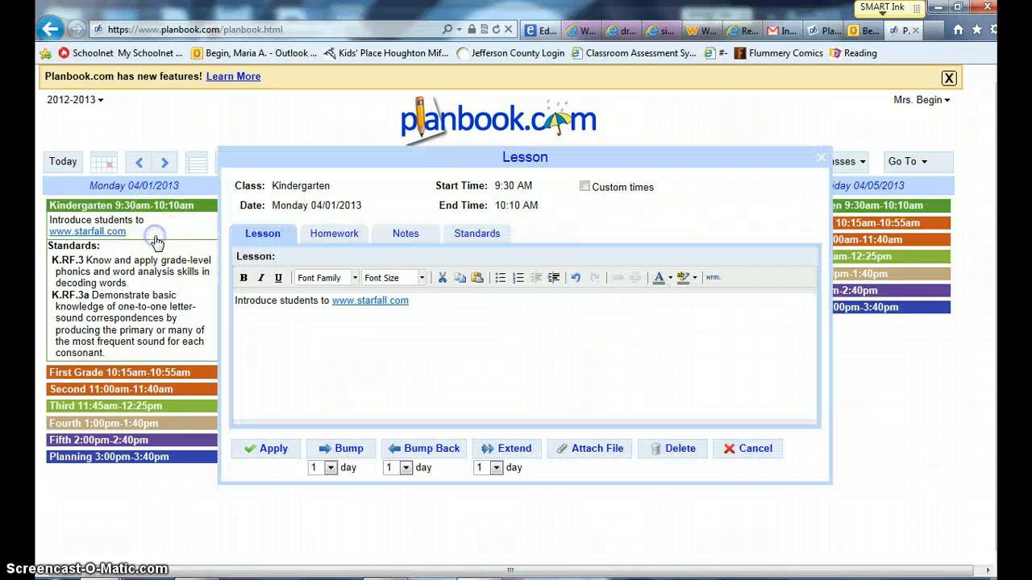
pyautogui.click(496, 468)
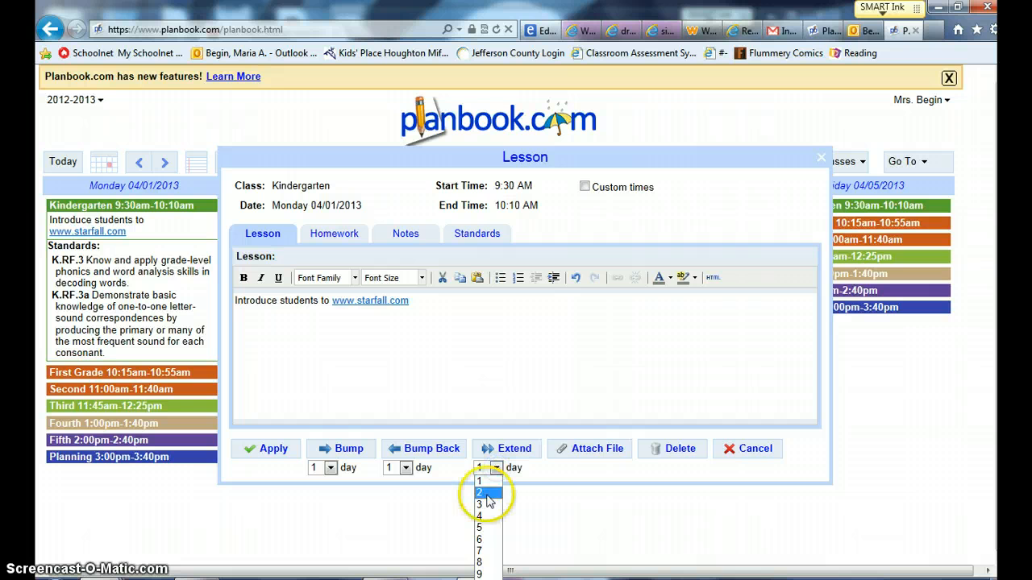
pyautogui.click(486, 494)
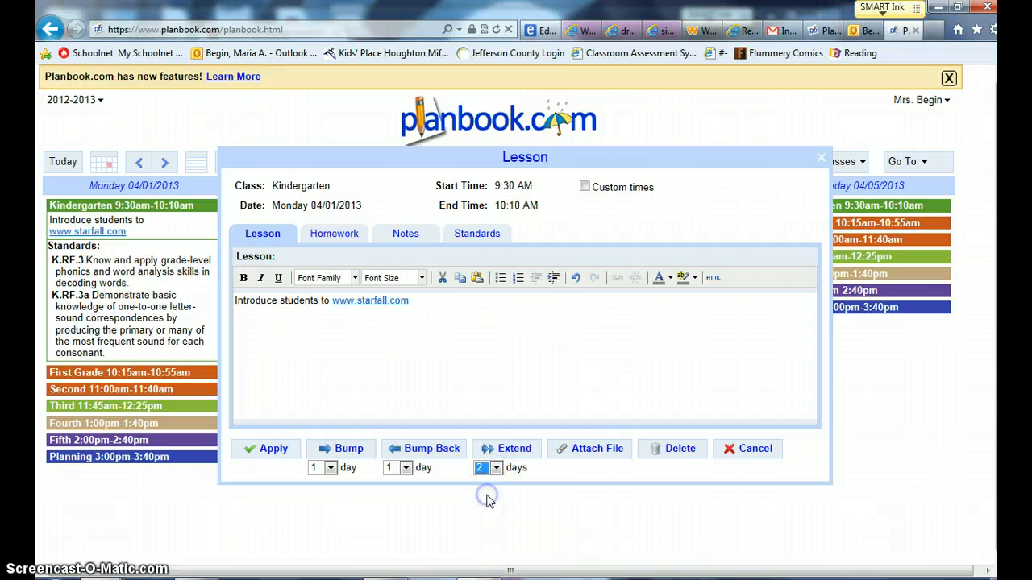
pyautogui.click(274, 449)
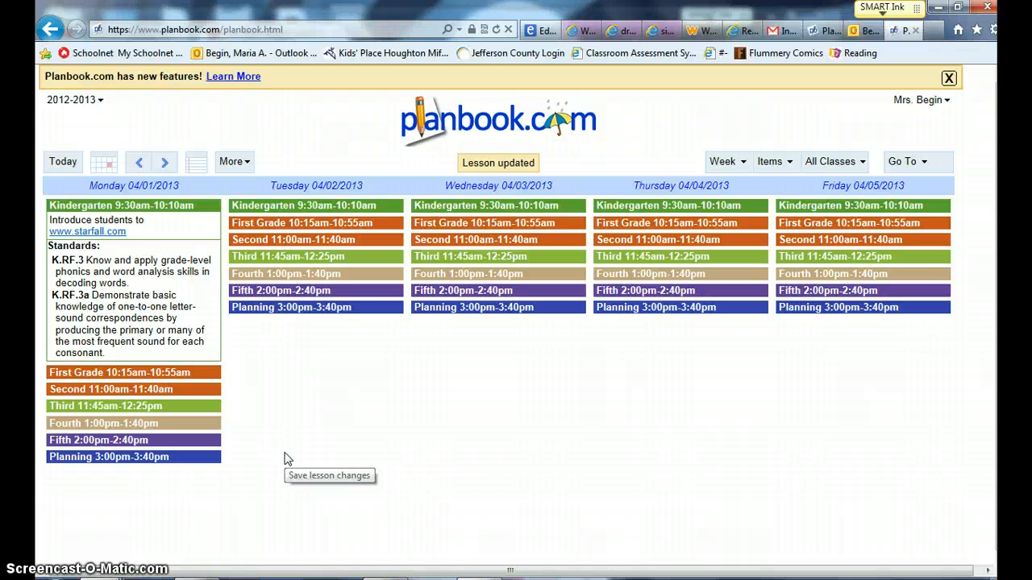
# - Extend the Monday Kindergarten lesson by 2 days
pyautogui.click(141, 224)
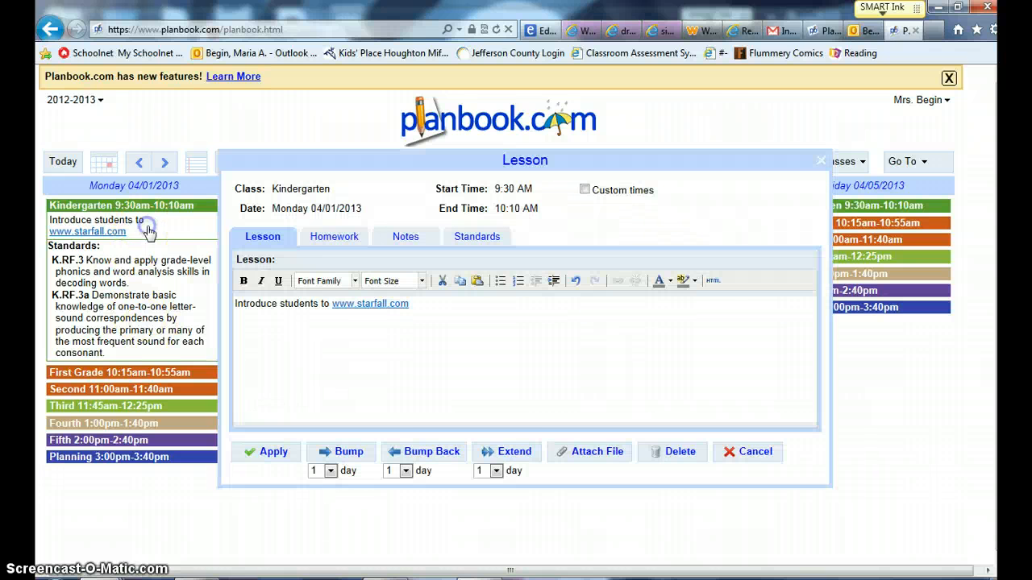
pyautogui.click(495, 471)
pyautogui.click(488, 496)
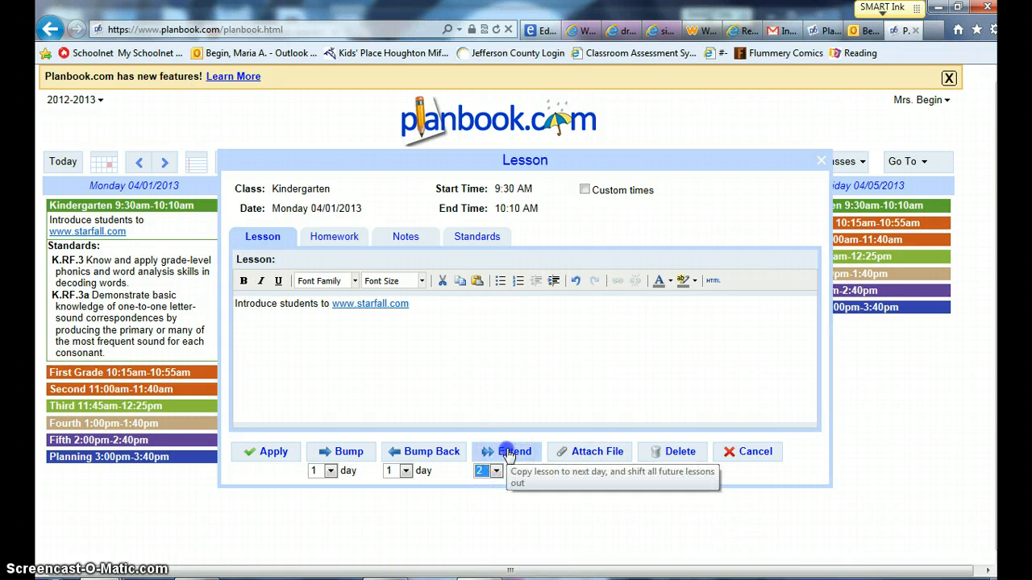
pyautogui.click(508, 453)
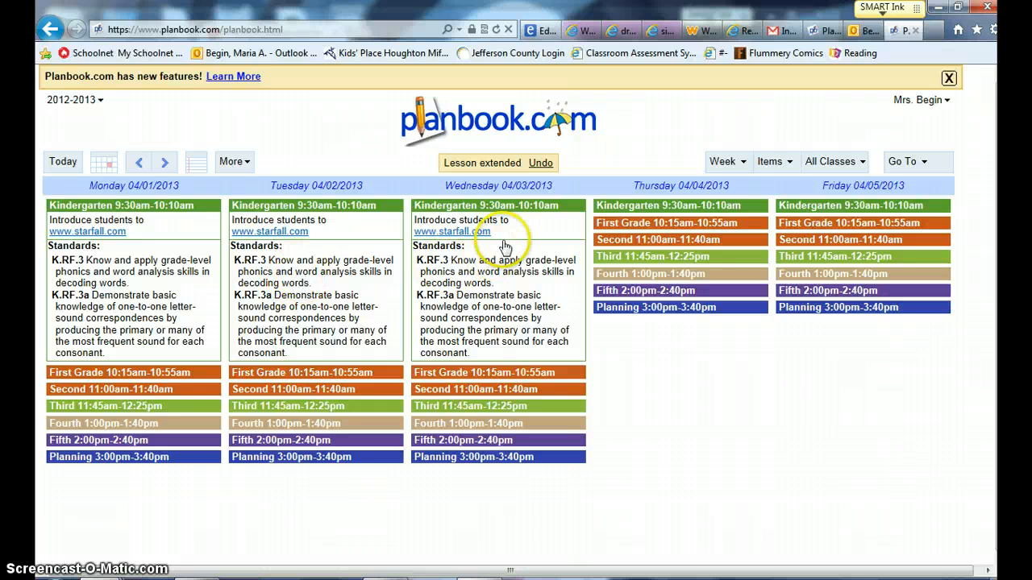
# - Attach the file Thirds partitioning from the Mc Ferran Second Grade Math folder to Monday's Third lesson and save it
pyautogui.click(135, 407)
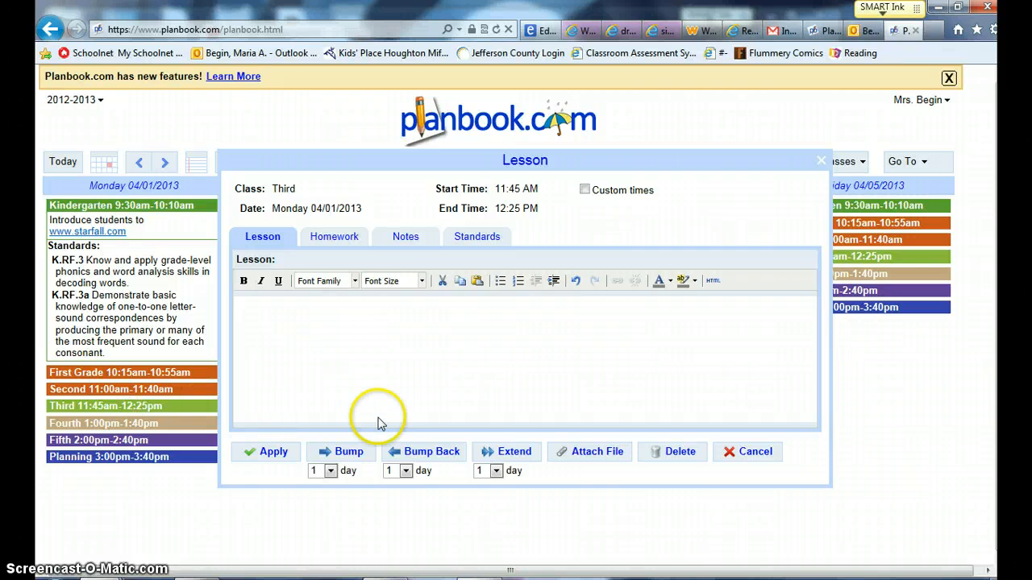
pyautogui.click(598, 456)
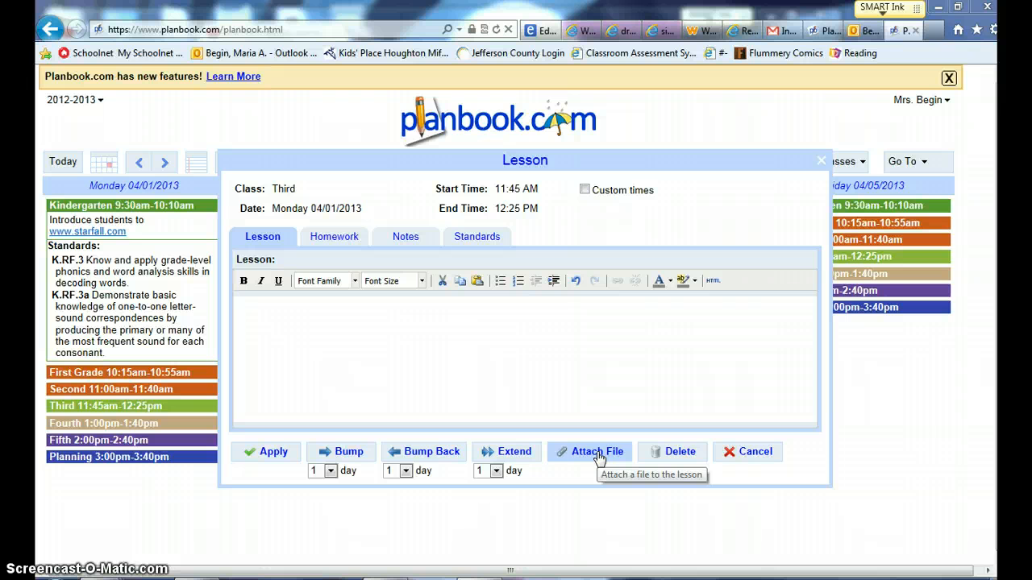
pyautogui.click(472, 372)
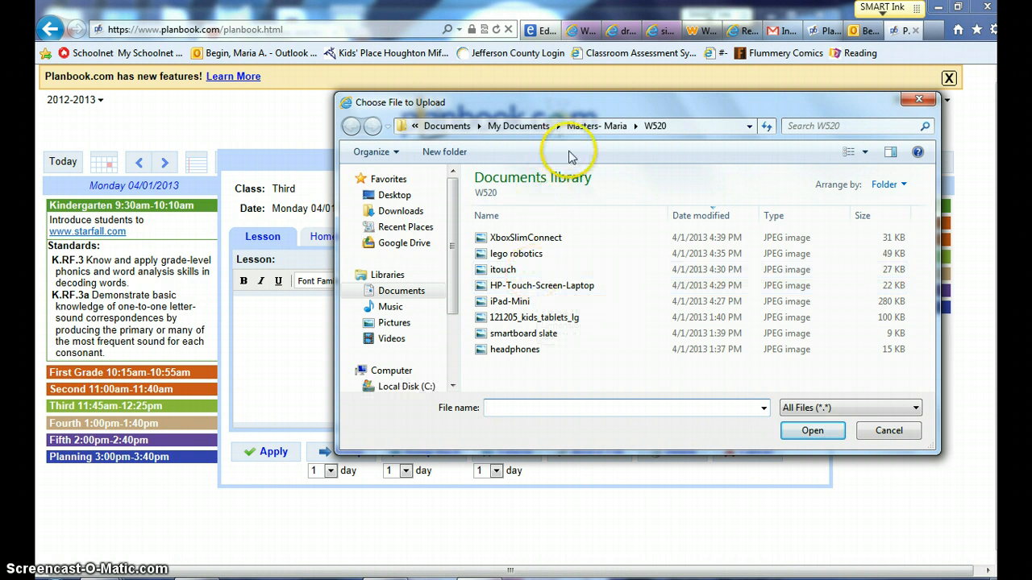
pyautogui.click(520, 127)
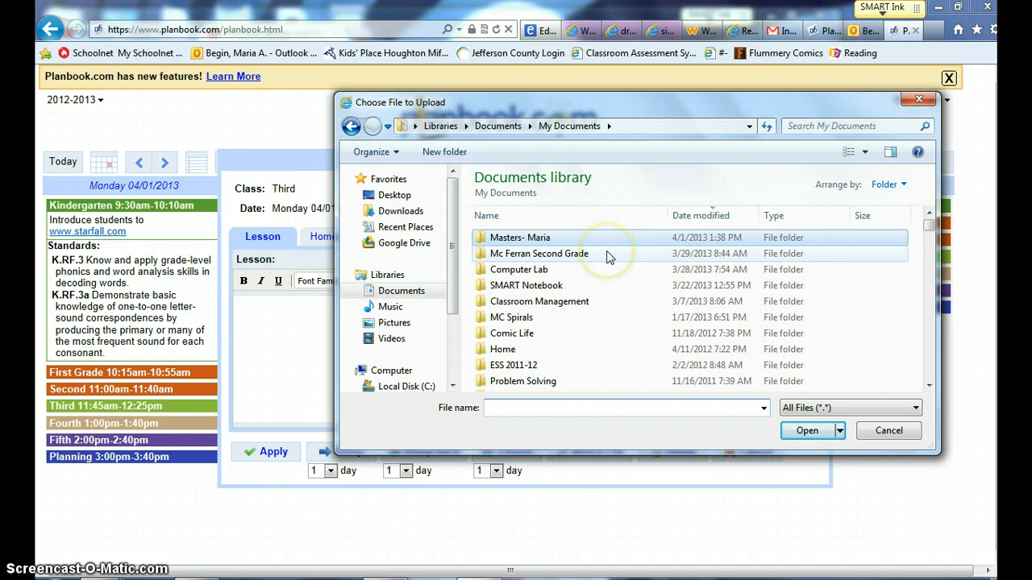
pyautogui.moveTo(621, 103); pyautogui.dragTo(546, 73)
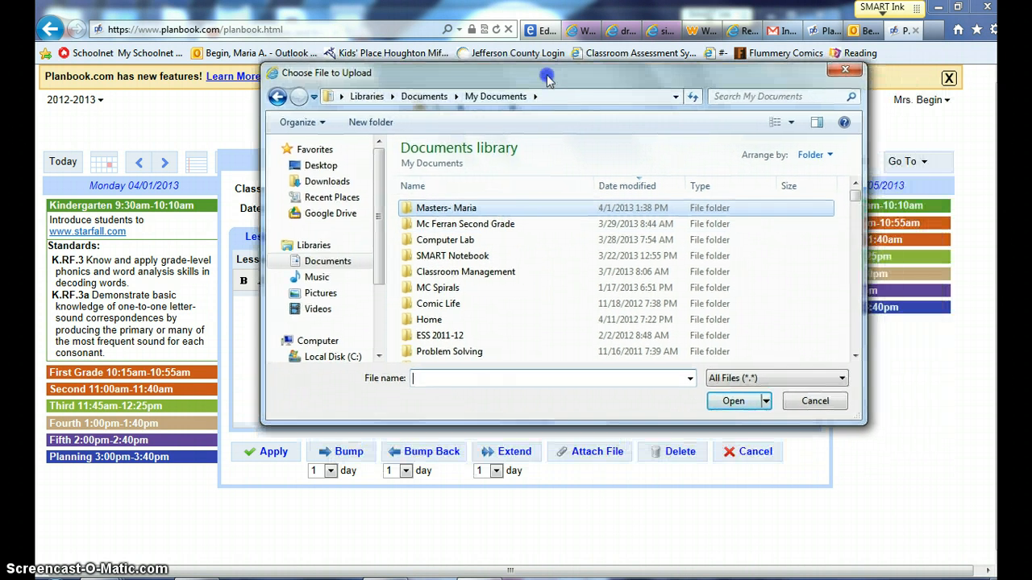
pyautogui.click(515, 232)
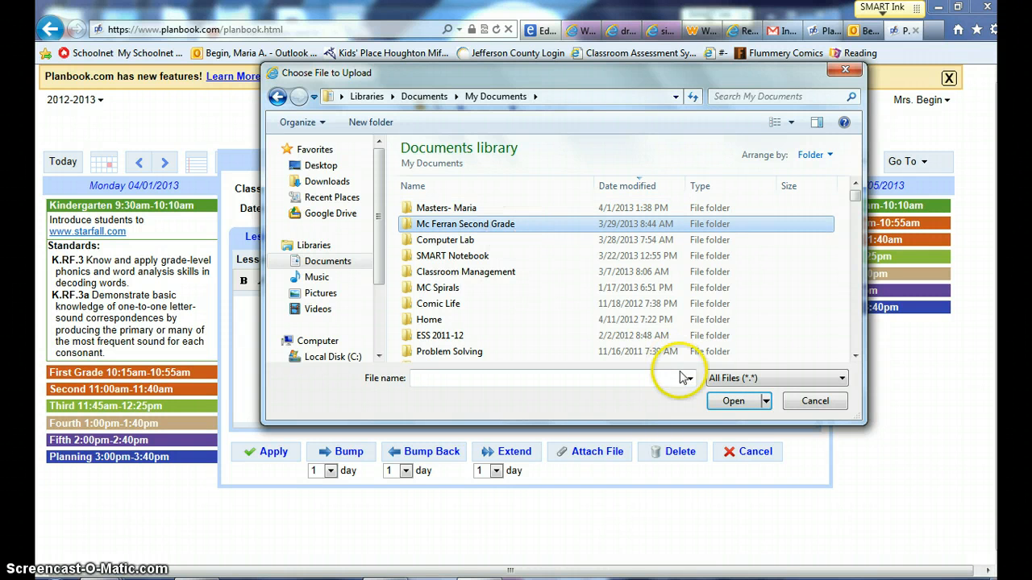
pyautogui.click(733, 403)
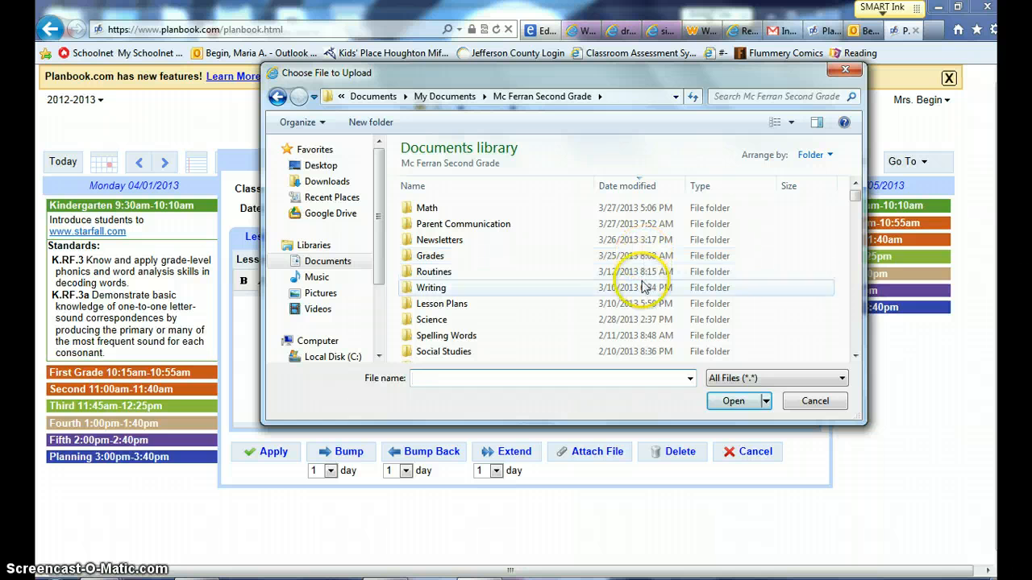
pyautogui.doubleClick(633, 210)
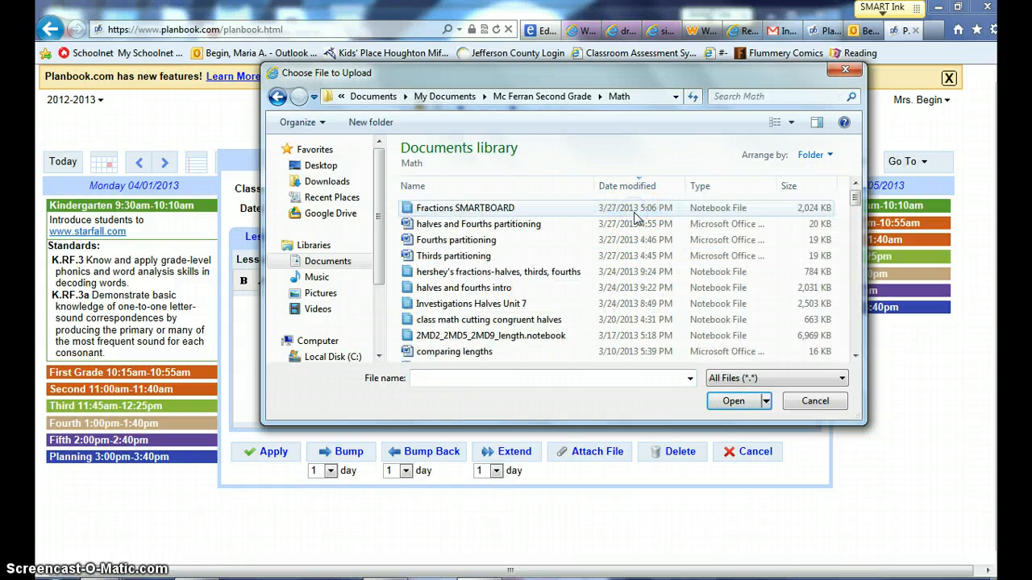
pyautogui.click(625, 256)
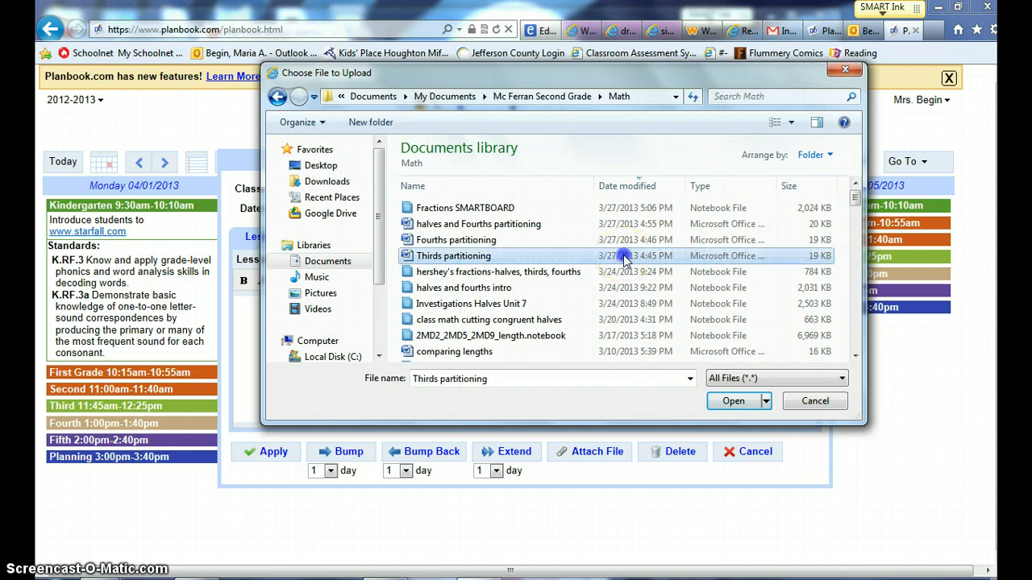
pyautogui.doubleClick(625, 257)
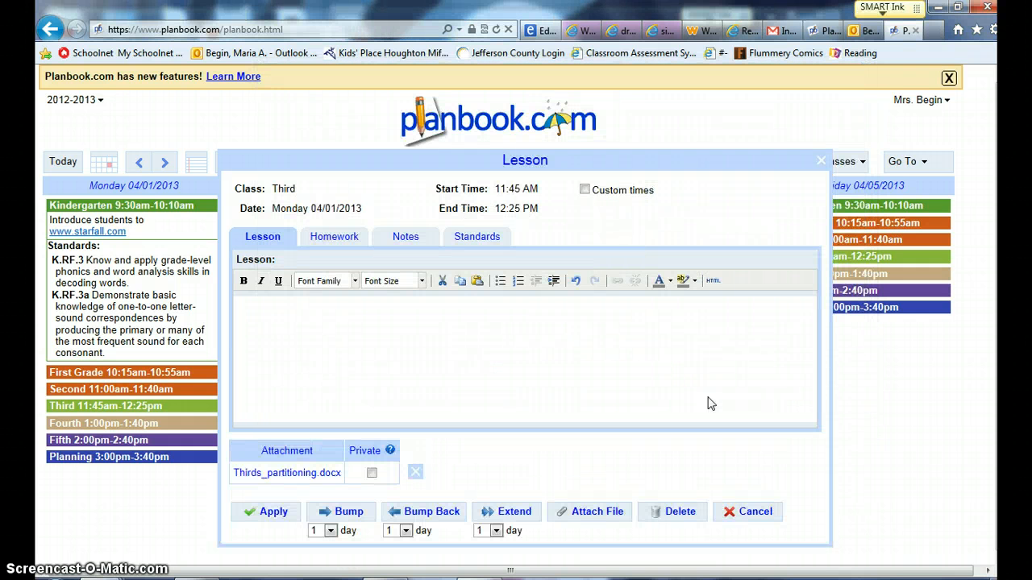
pyautogui.click(273, 518)
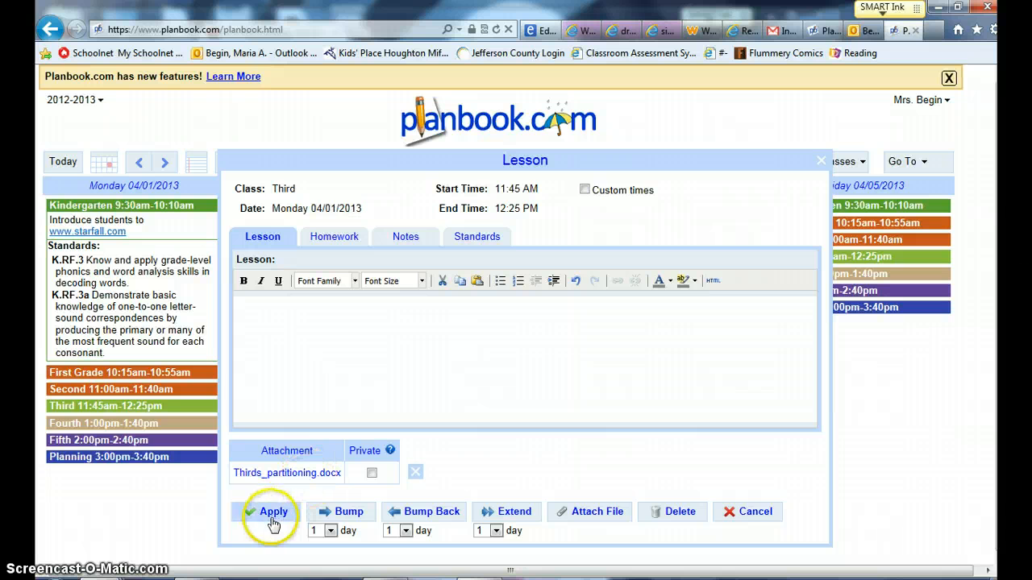
pyautogui.click(273, 519)
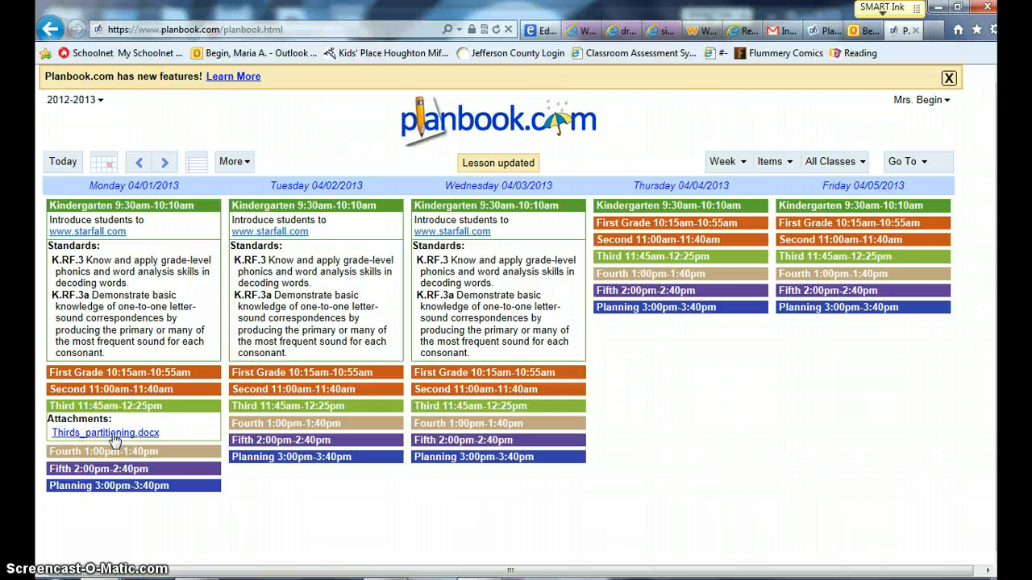
# - Start adding a new event dated 04/02/2013
pyautogui.click(243, 162)
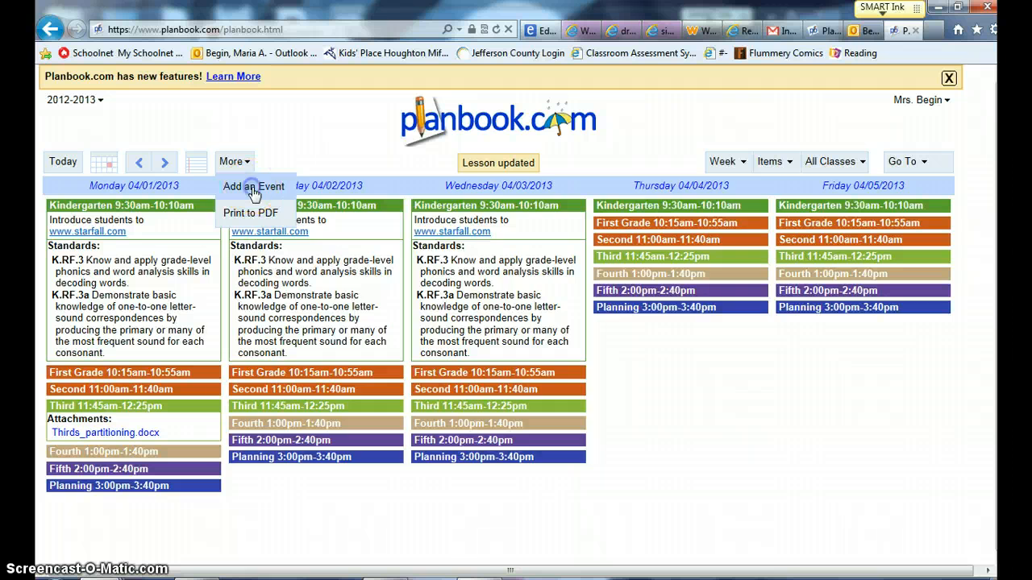
pyautogui.click(254, 187)
pyautogui.click(298, 219)
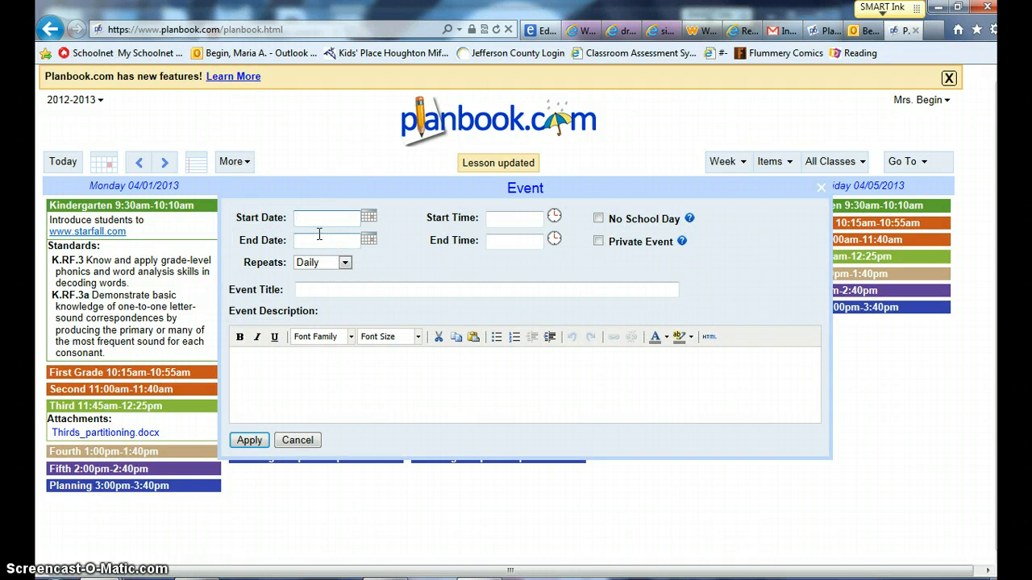
pyautogui.click(369, 216)
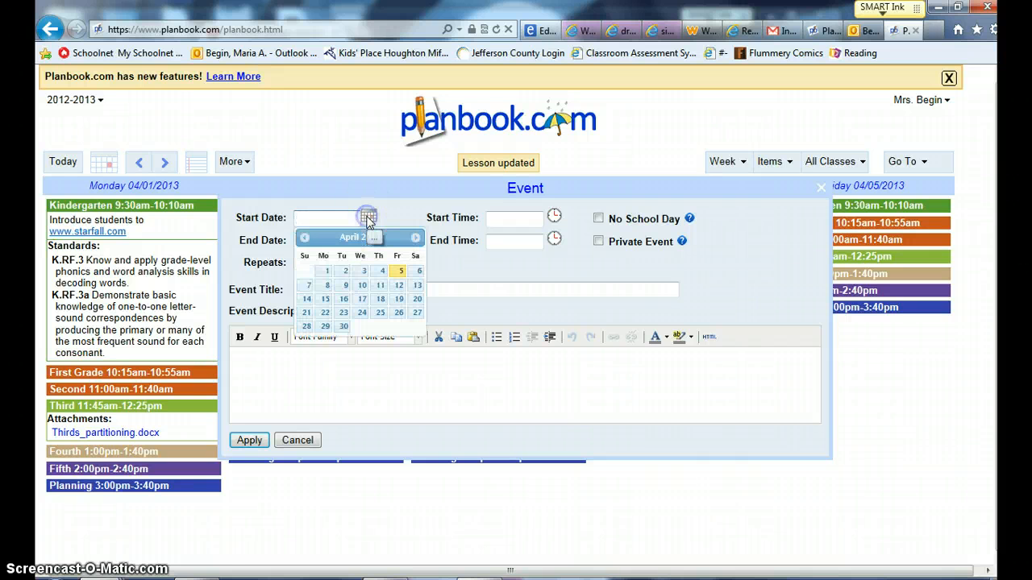
pyautogui.click(344, 274)
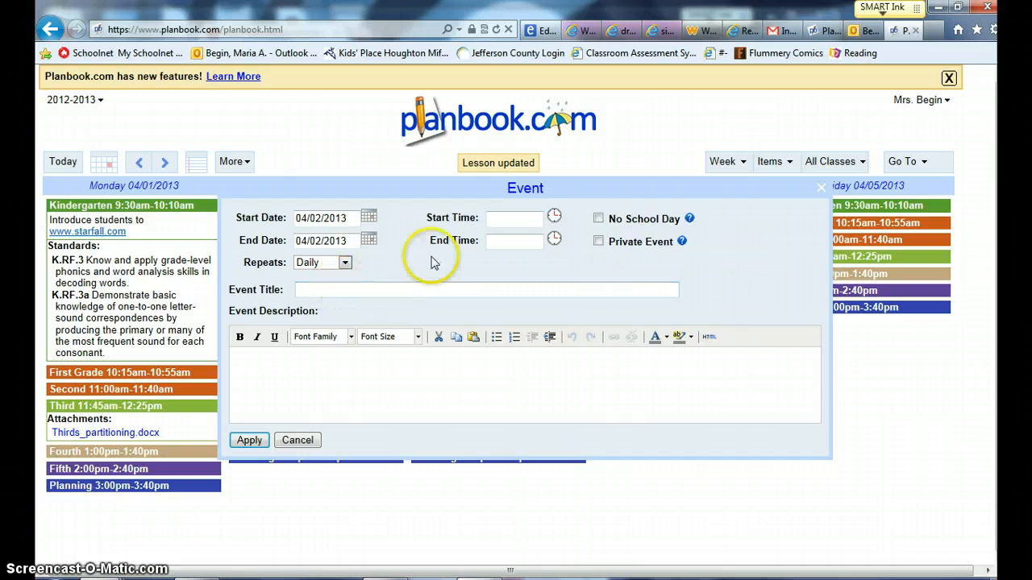
# - Set the event's time from 1:10 AM to 1:50 AM, title it as an IEP meeting for the student, and apply it
pyautogui.click(553, 216)
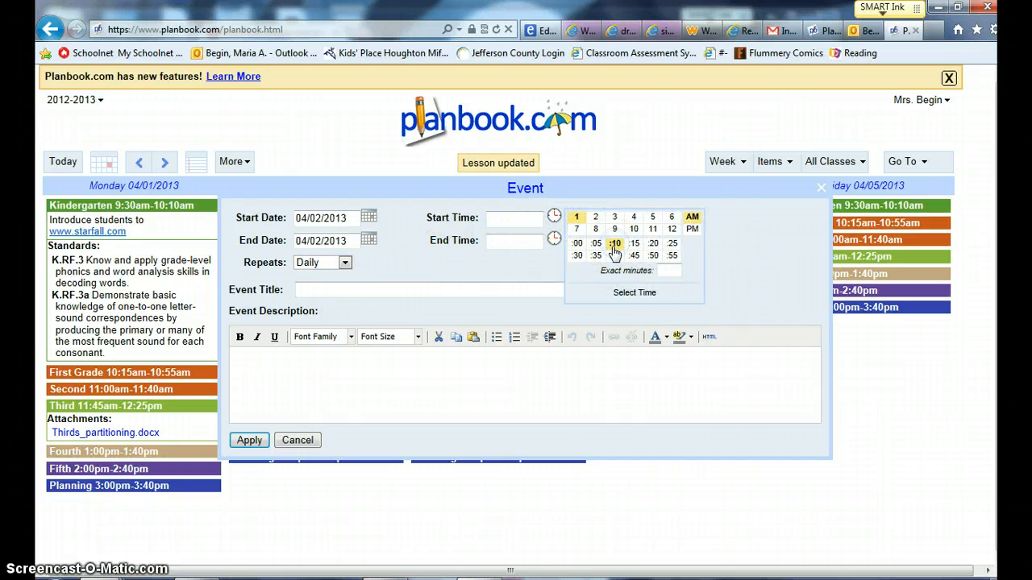
pyautogui.click(626, 293)
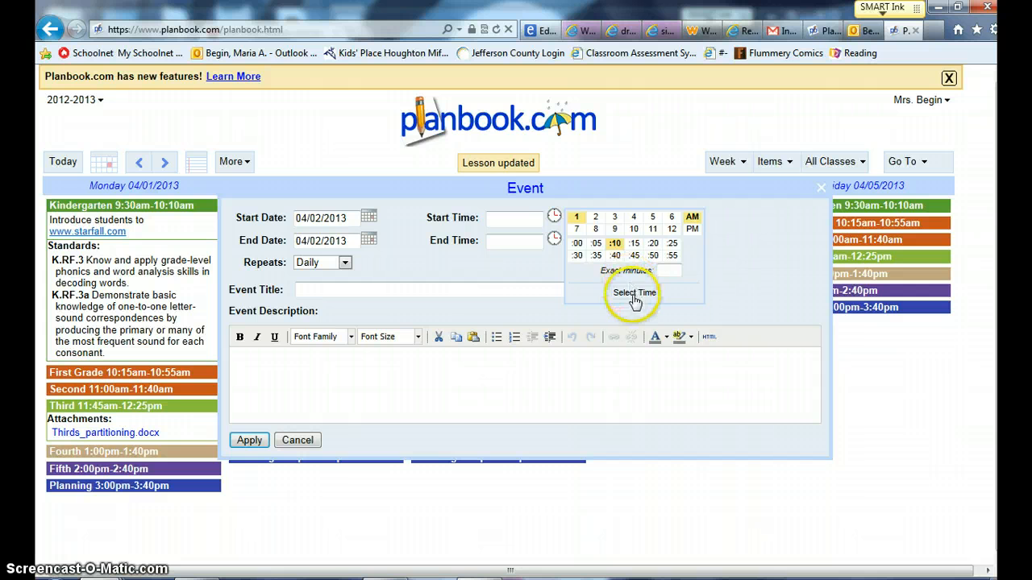
pyautogui.click(554, 240)
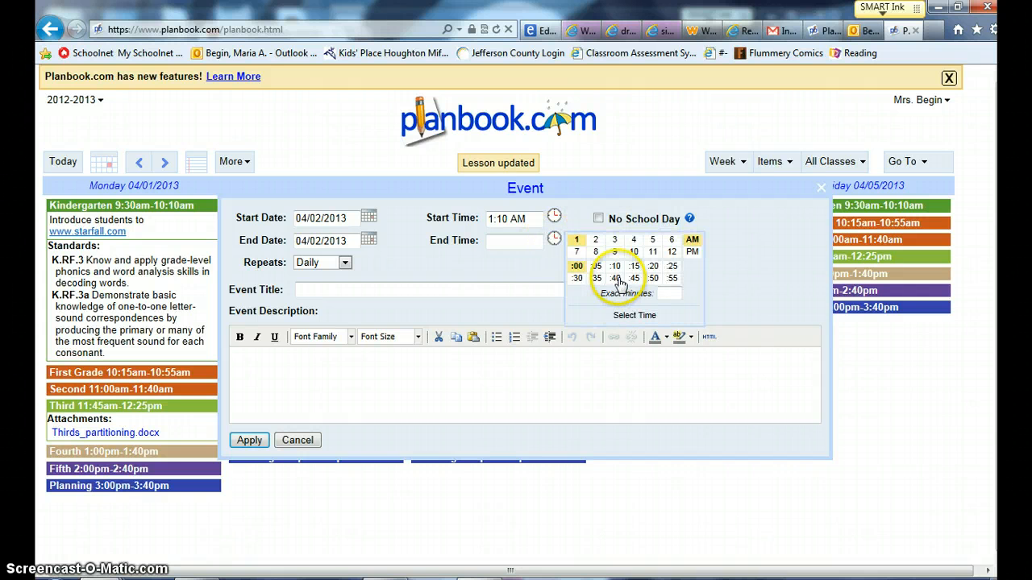
pyautogui.click(649, 316)
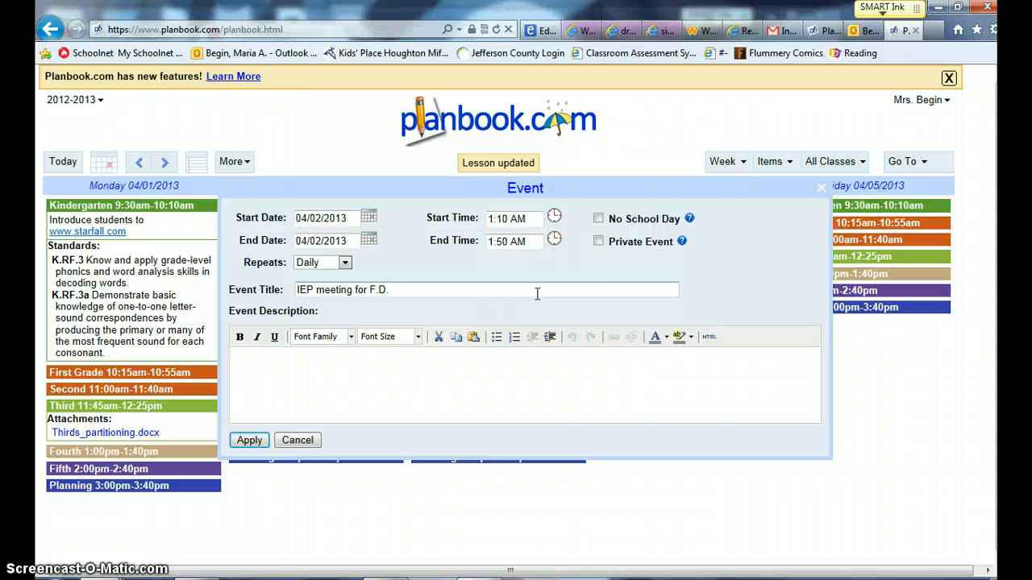
pyautogui.click(392, 291)
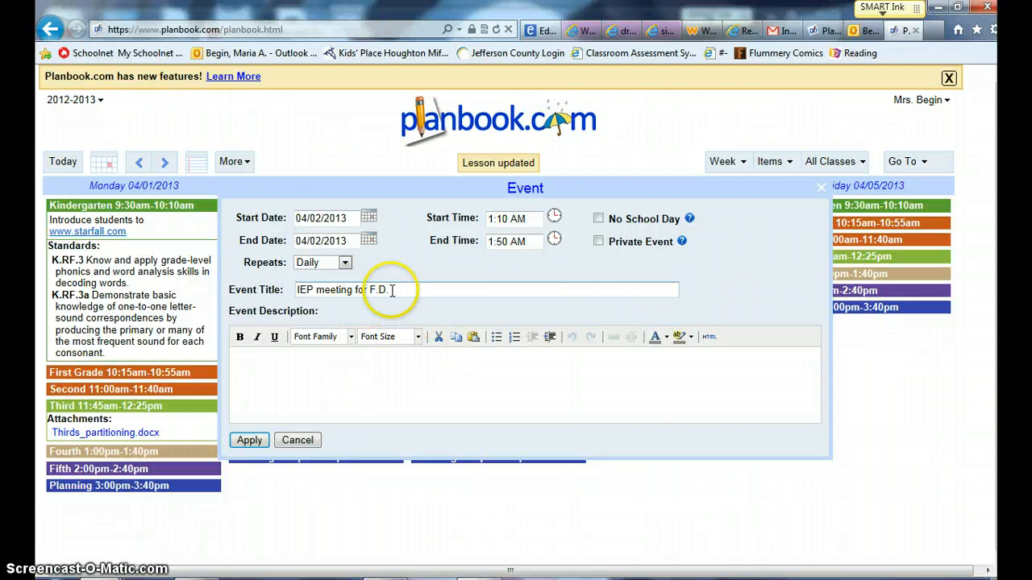
pyautogui.click(252, 442)
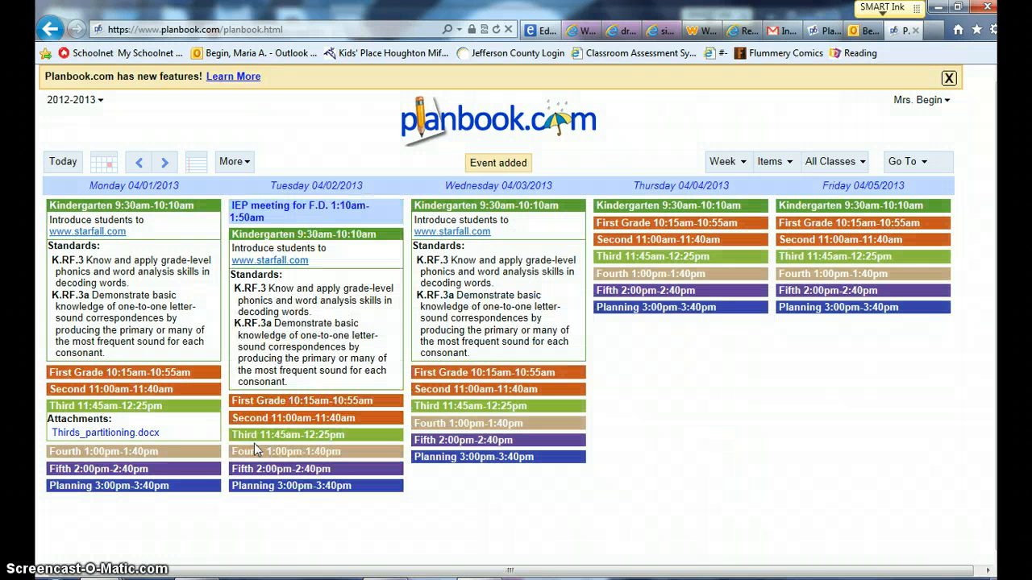
# - Open another new event to read the No School Day and Private Event help notes, then cancel it
pyautogui.click(243, 165)
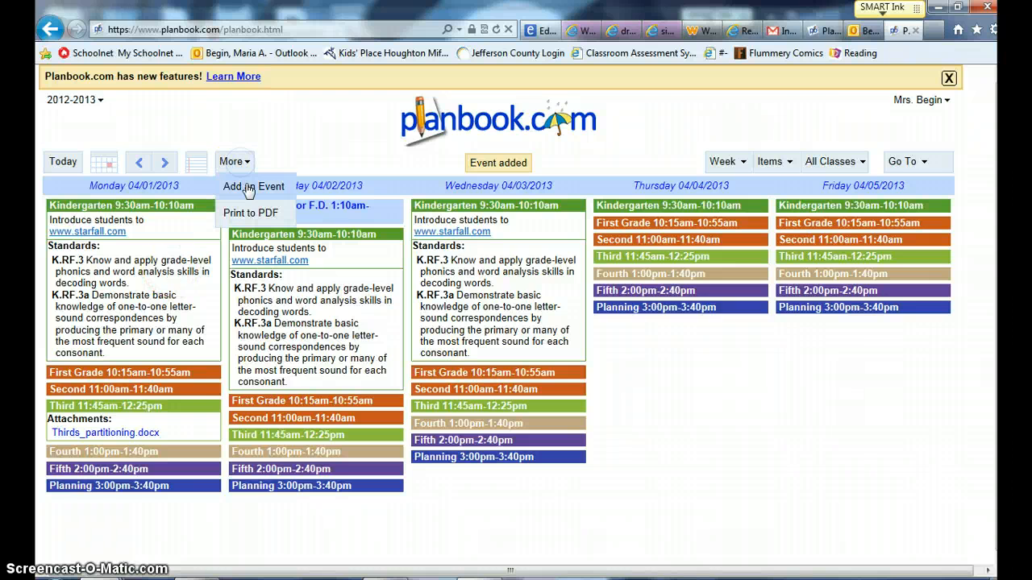
pyautogui.click(246, 186)
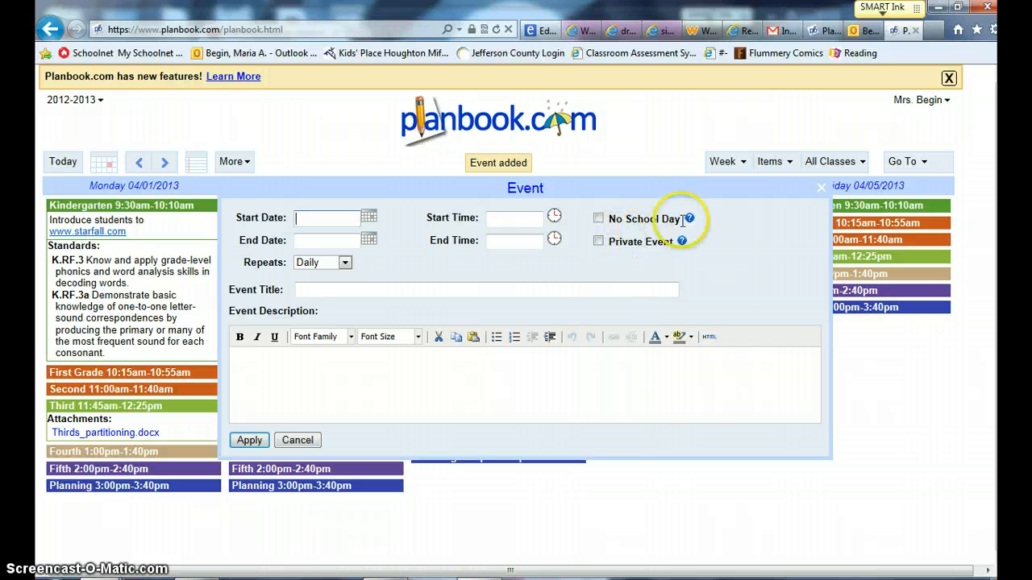
pyautogui.moveTo(691, 222)
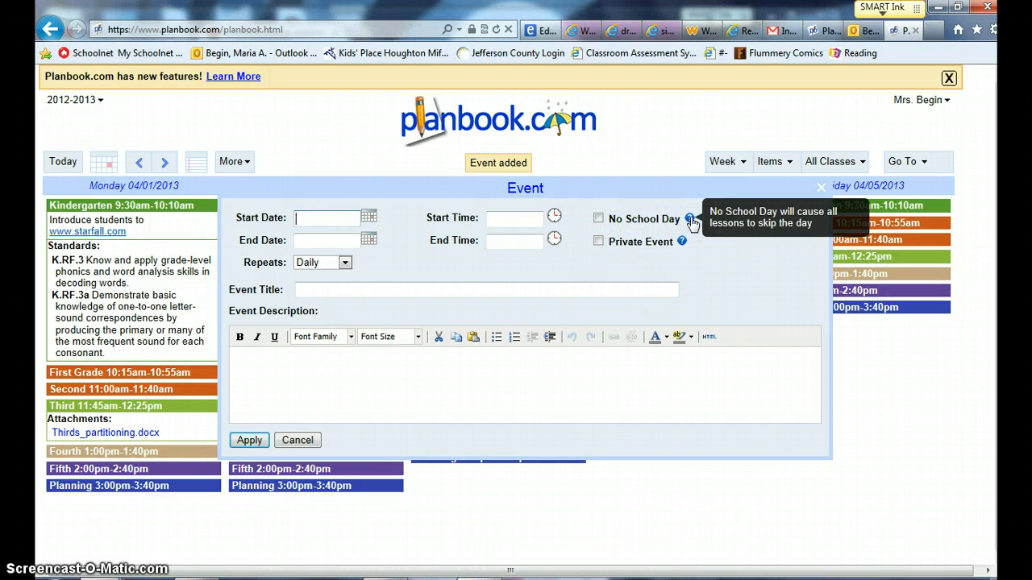
pyautogui.moveTo(682, 246)
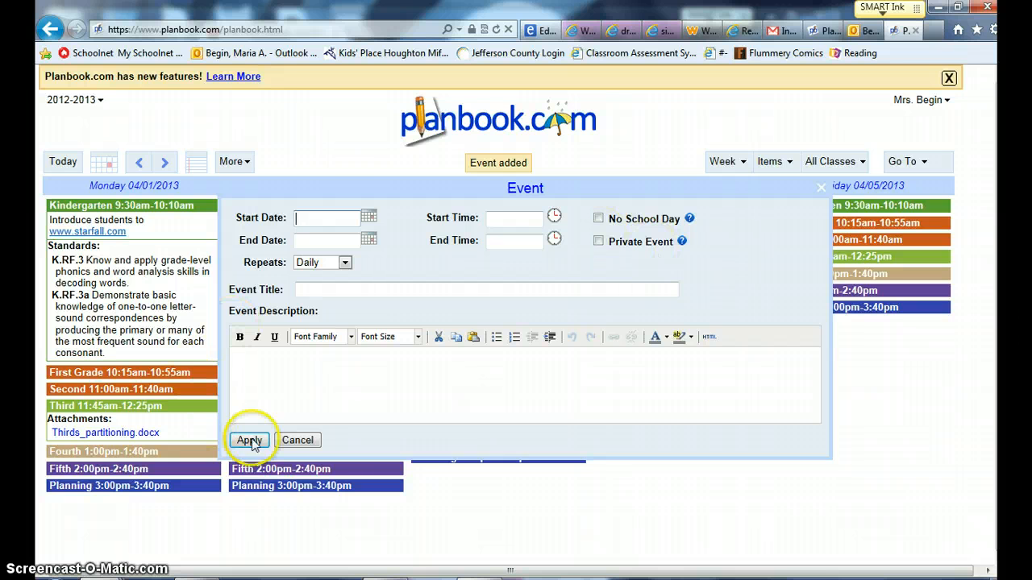
pyautogui.click(297, 441)
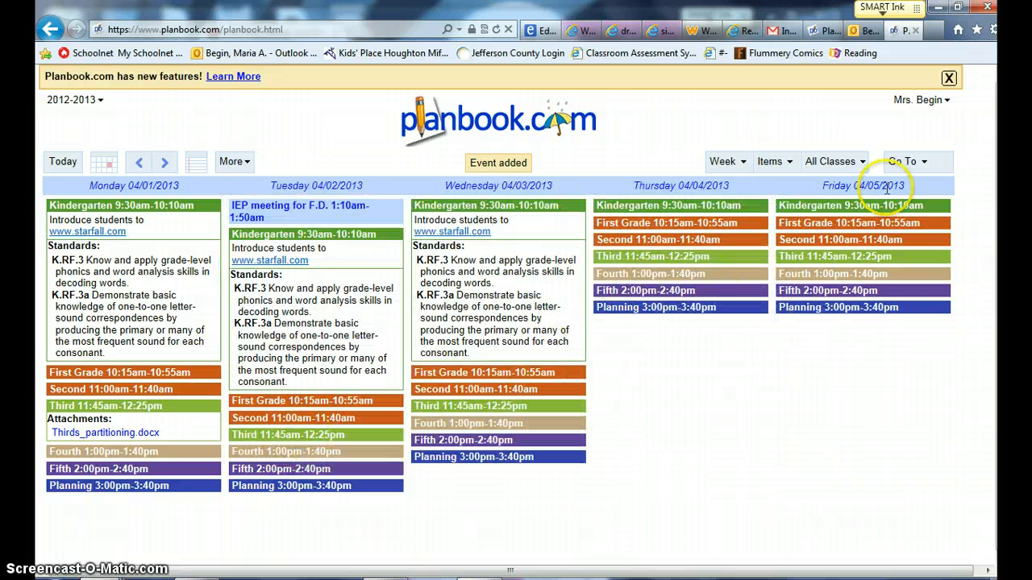
# - Try switching the planbook view to Month and then to List
pyautogui.click(788, 165)
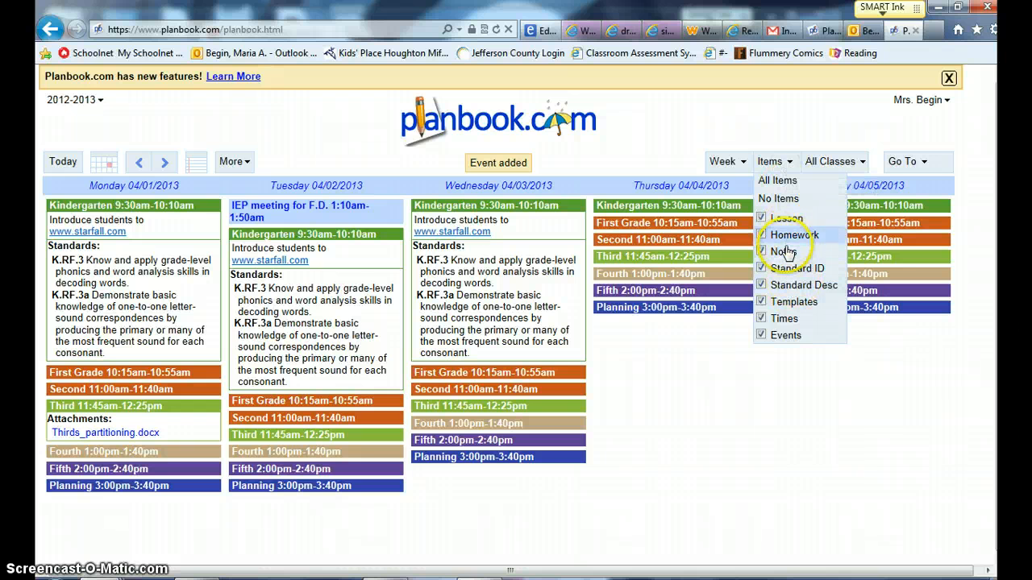
pyautogui.click(739, 164)
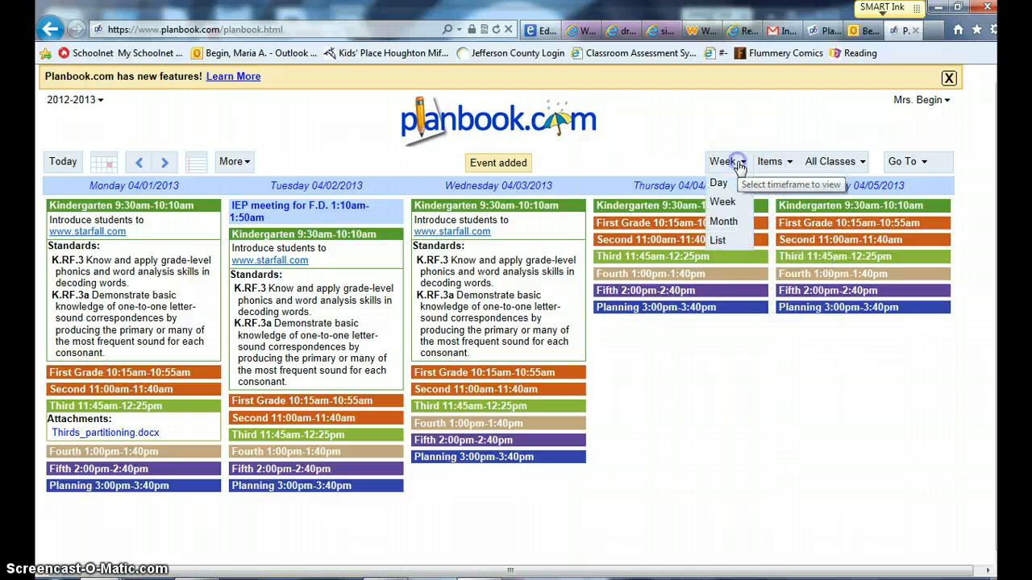
pyautogui.click(728, 222)
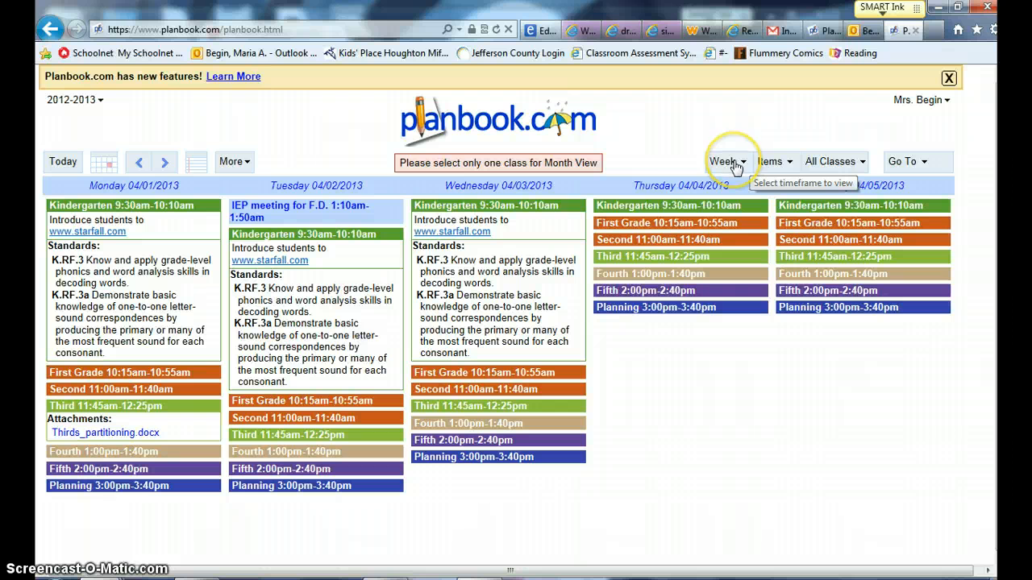
pyautogui.click(736, 163)
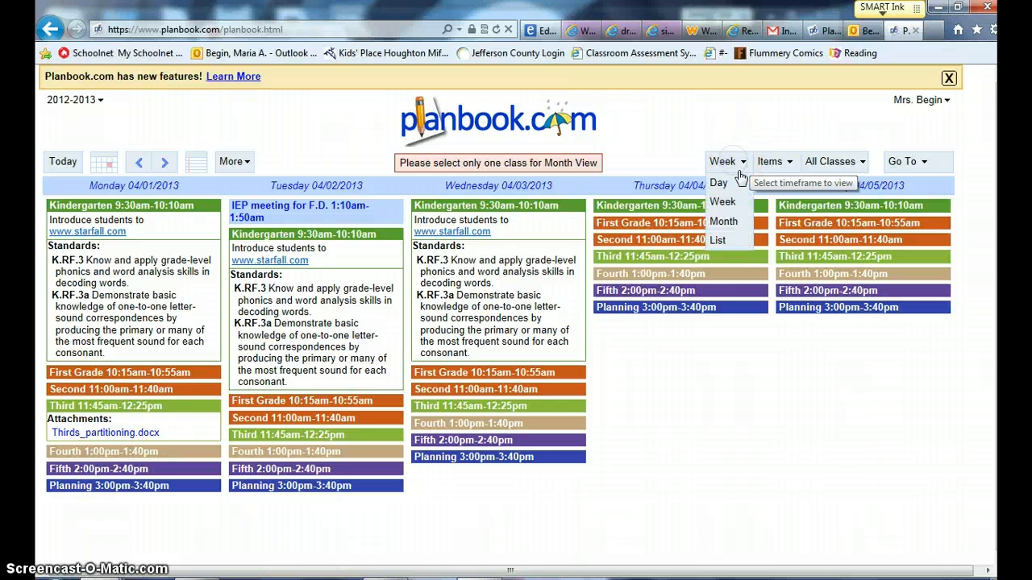
pyautogui.click(719, 241)
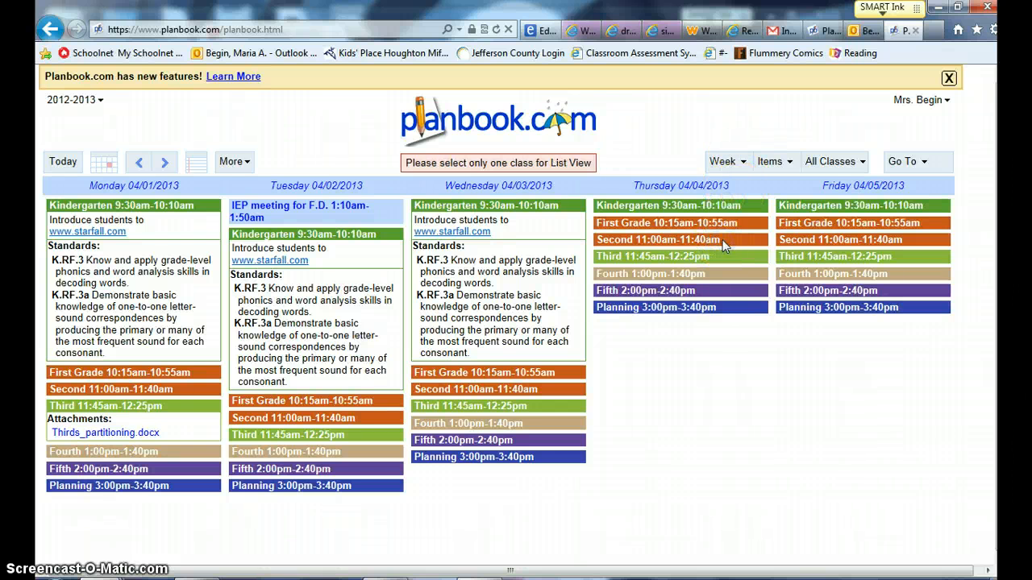
pyautogui.click(677, 241)
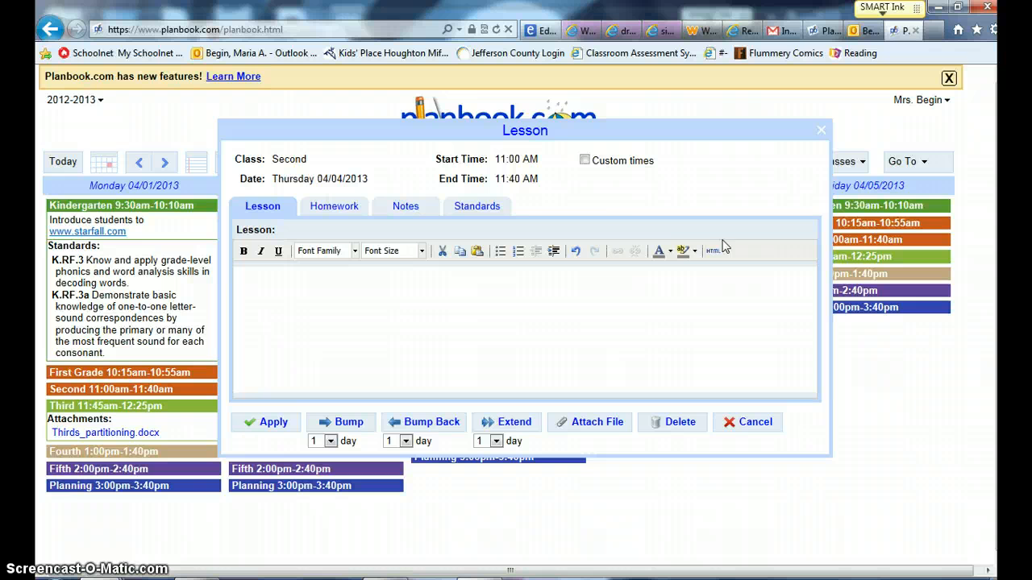
pyautogui.click(820, 131)
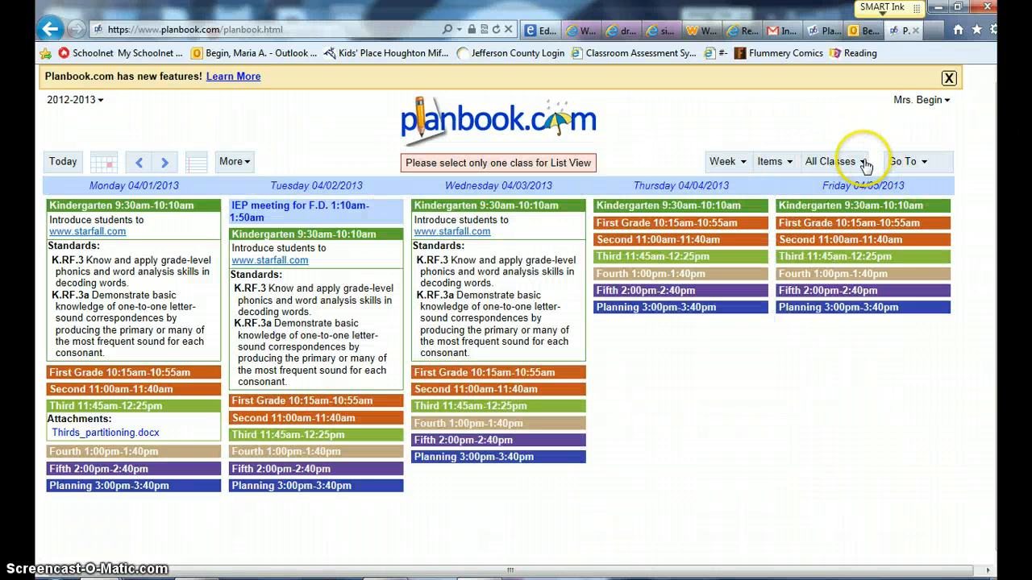
# - Browse the Events, Standards and School Year pages of the planbook
pyautogui.click(916, 164)
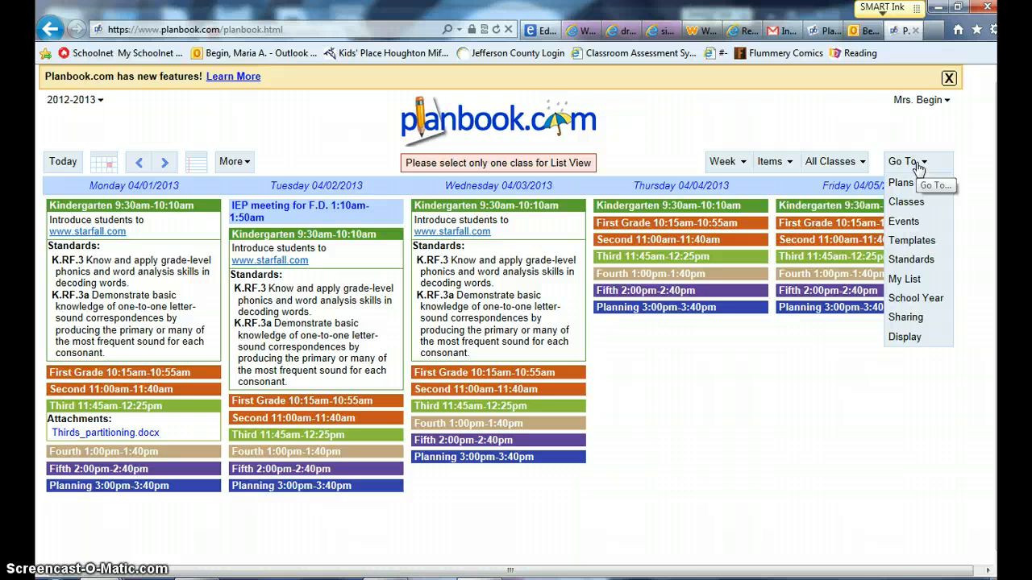
pyautogui.click(904, 222)
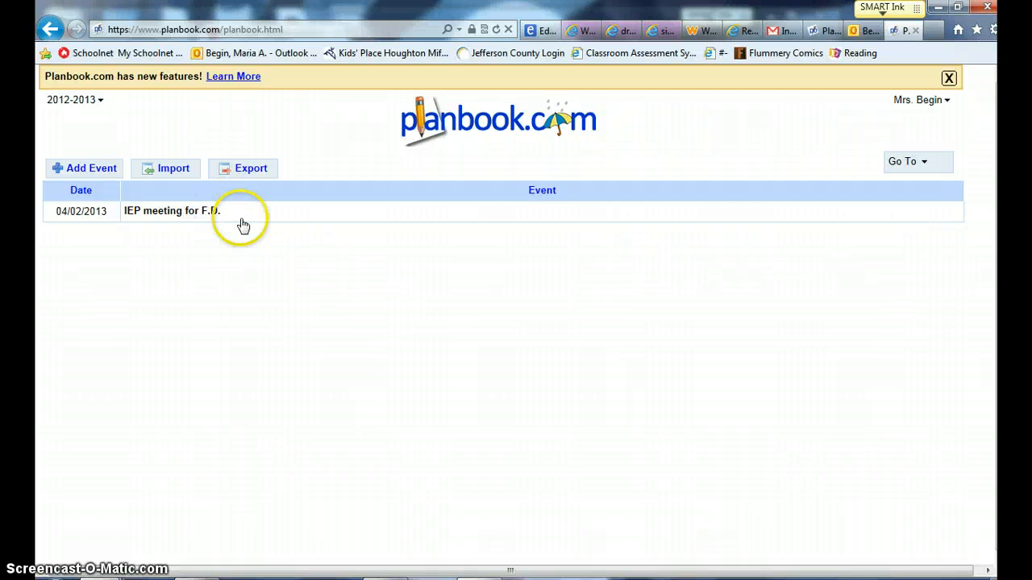
pyautogui.click(915, 162)
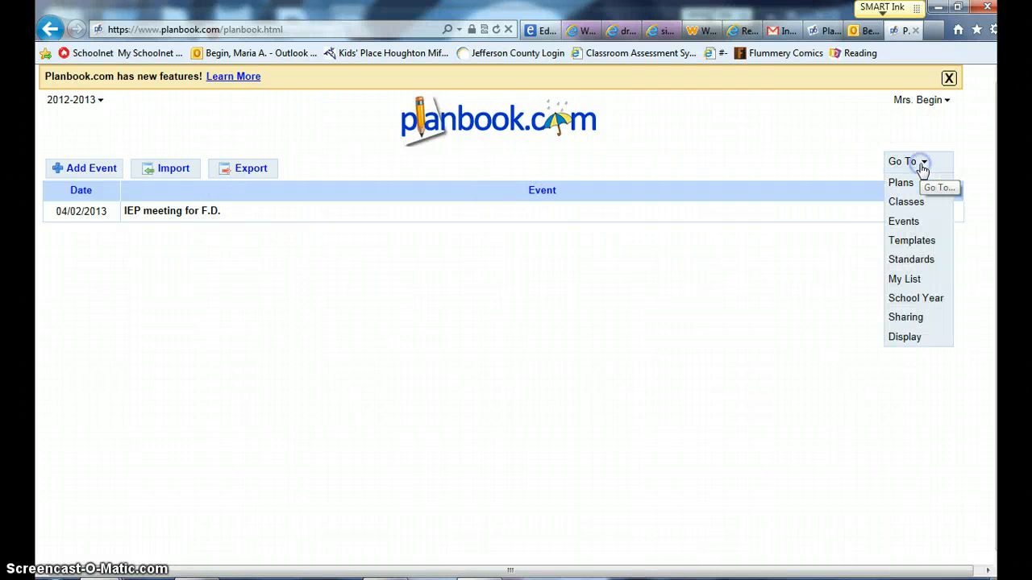
pyautogui.click(921, 260)
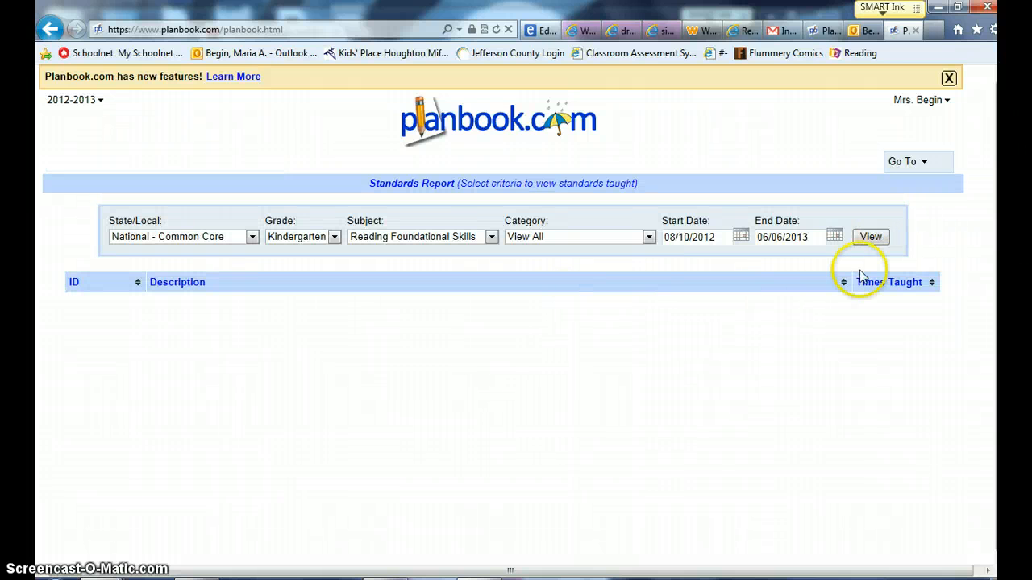
pyautogui.click(925, 163)
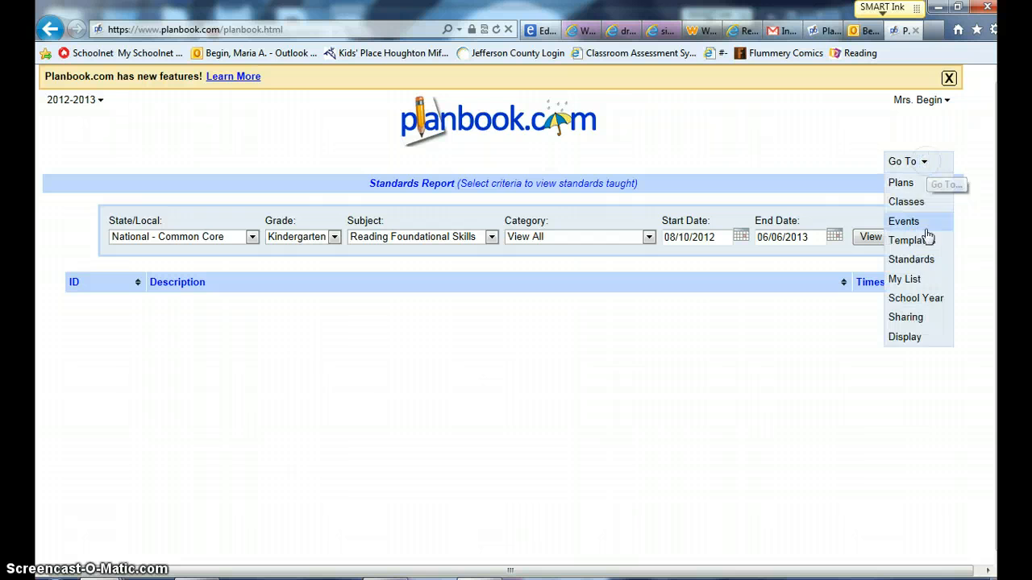
pyautogui.click(926, 298)
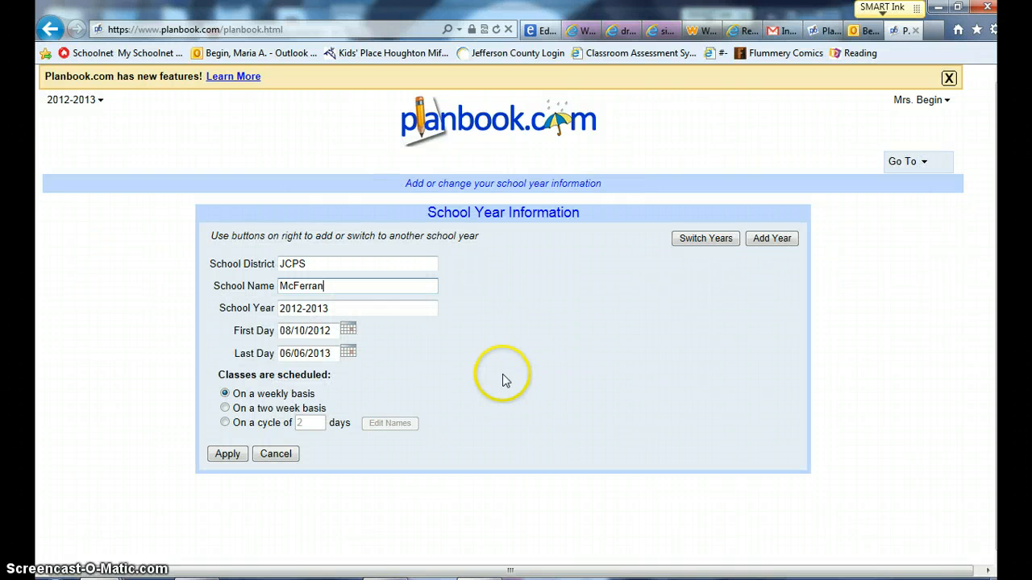
# - On the Sharing page, enter a Student Key, include Standards in the student view, and apply
pyautogui.click(919, 167)
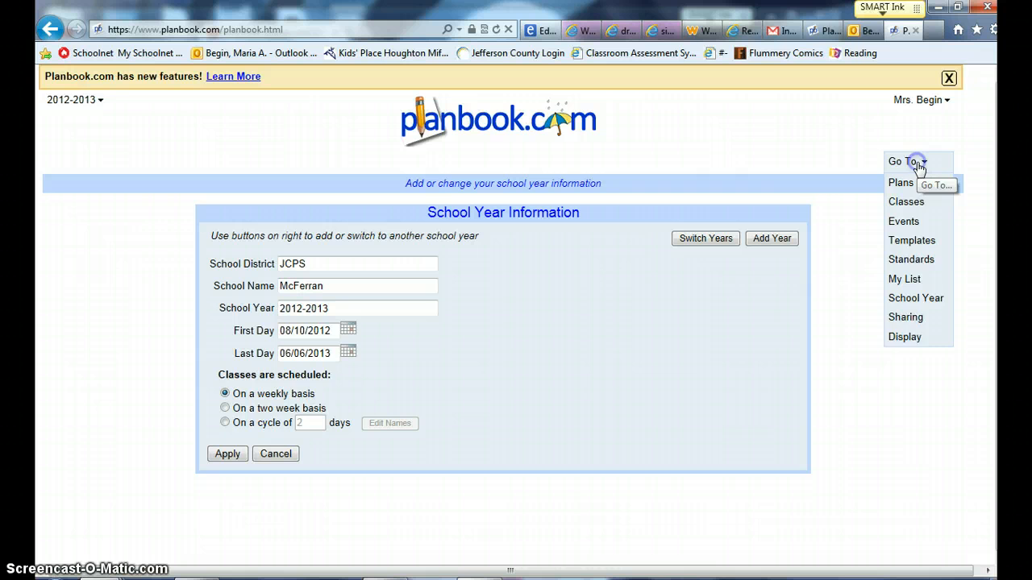
pyautogui.click(904, 317)
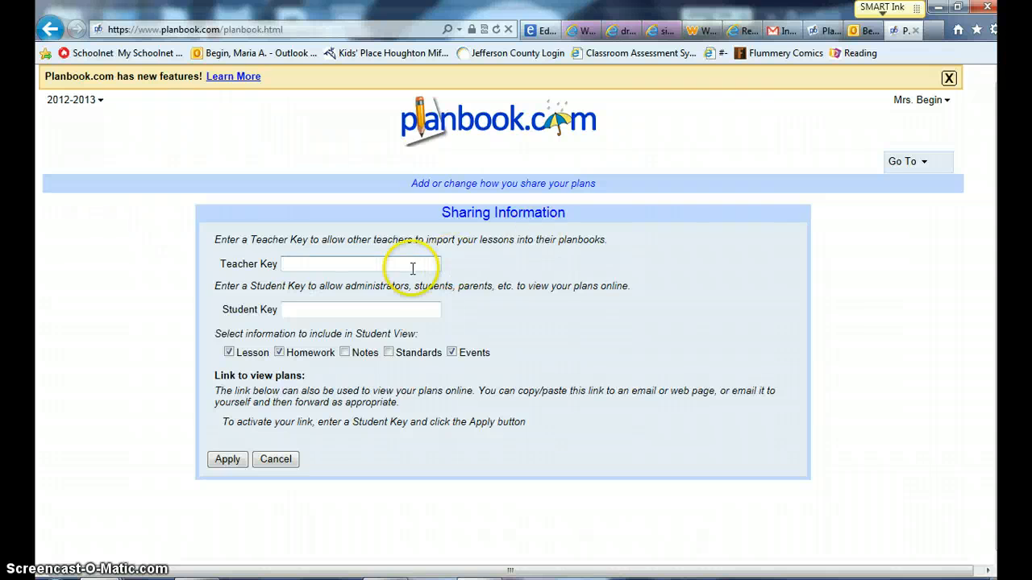
pyautogui.click(327, 307)
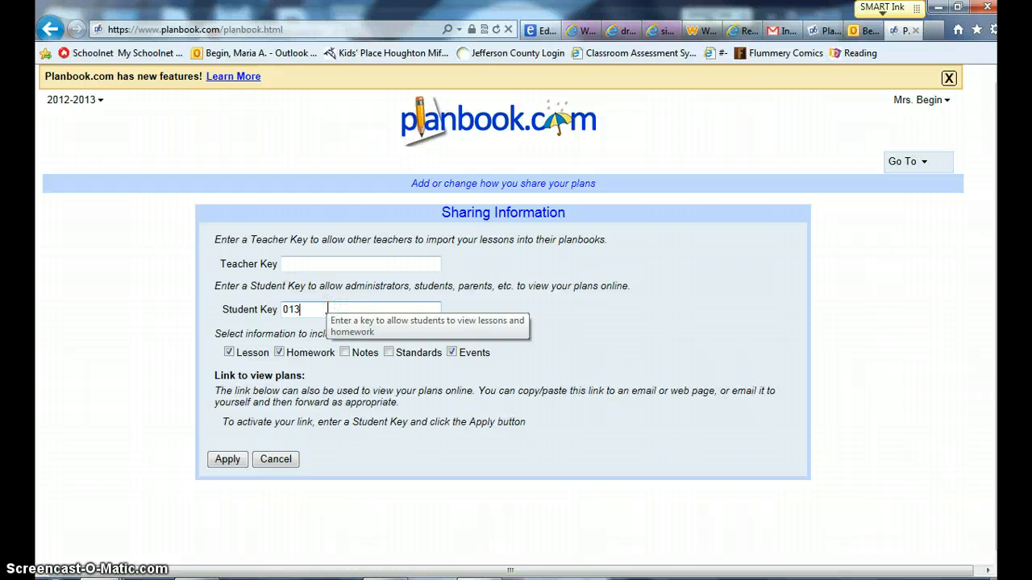
pyautogui.write('013')
pyautogui.press('BackSpace')
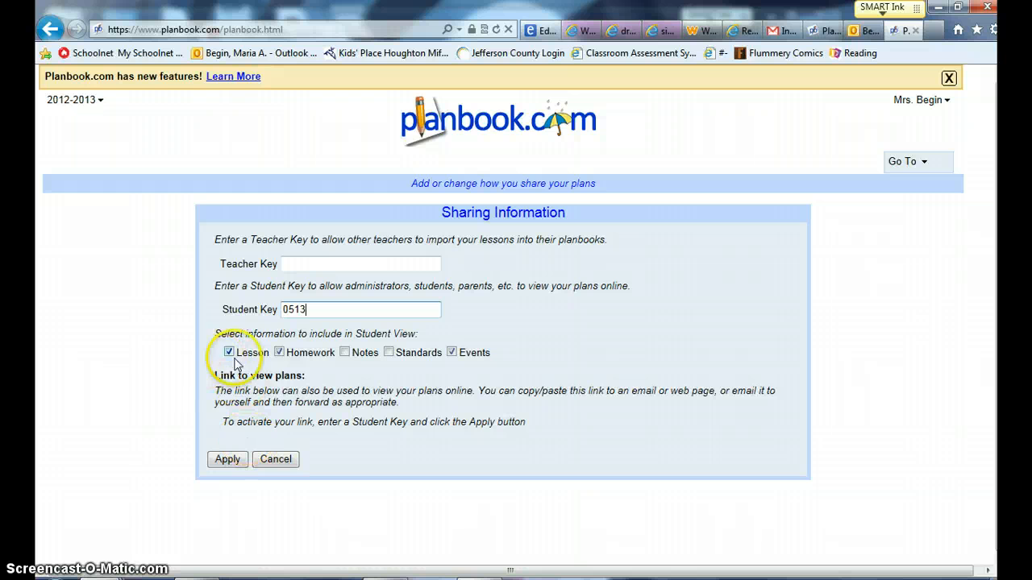
pyautogui.click(388, 353)
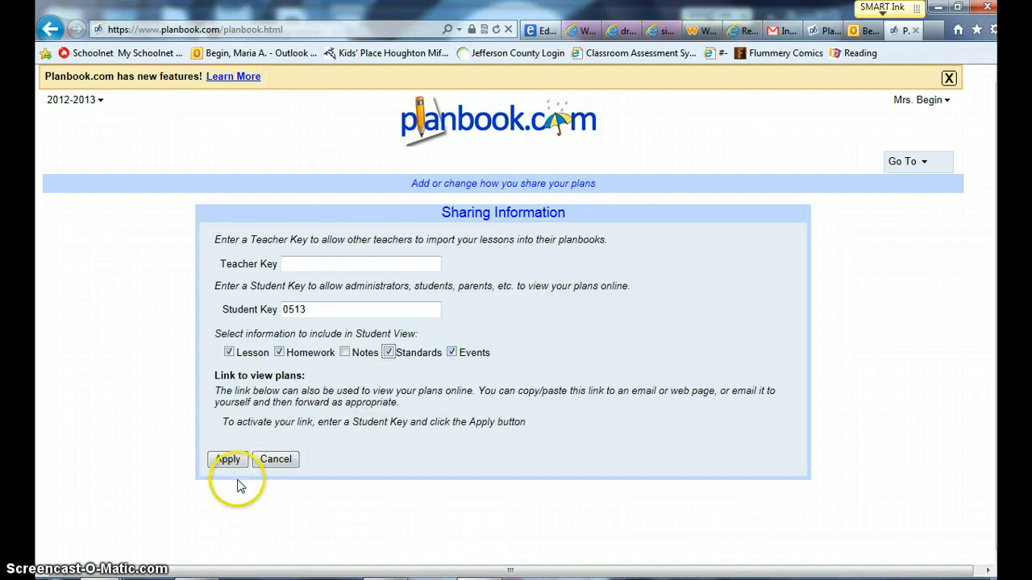
pyautogui.click(452, 352)
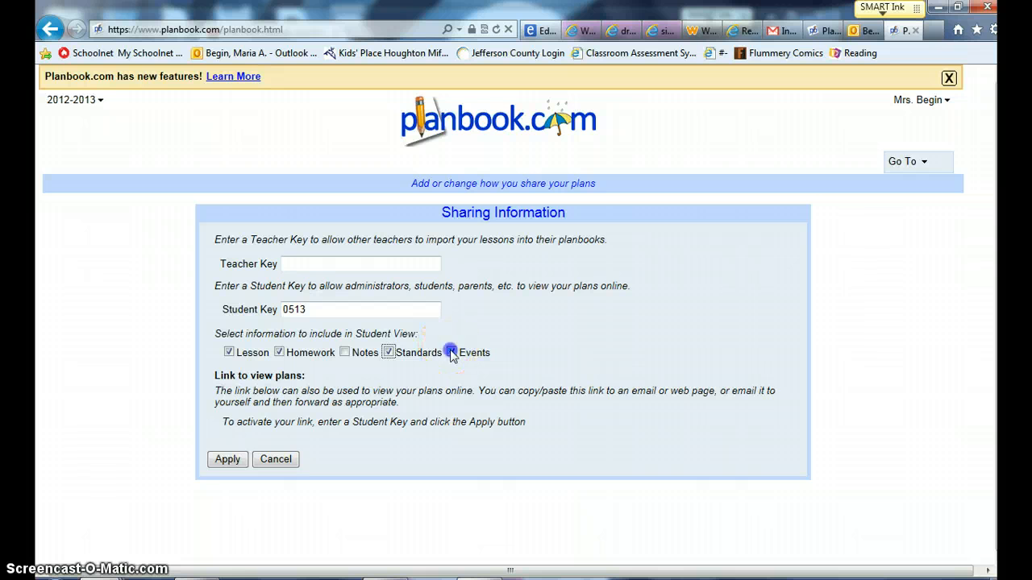
pyautogui.click(229, 461)
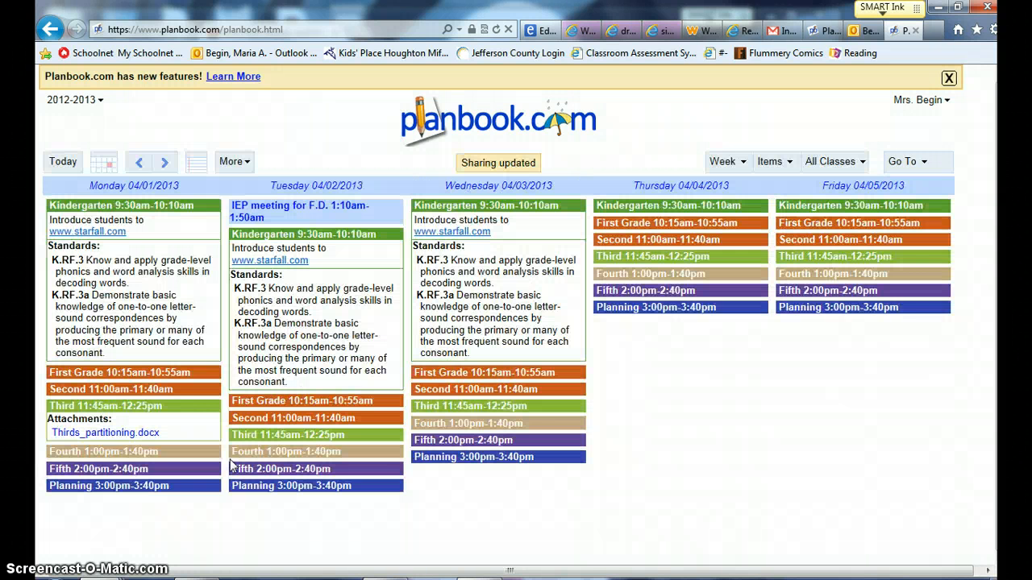
# - Page forward and back between weeks of the planbook
pyautogui.click(935, 141)
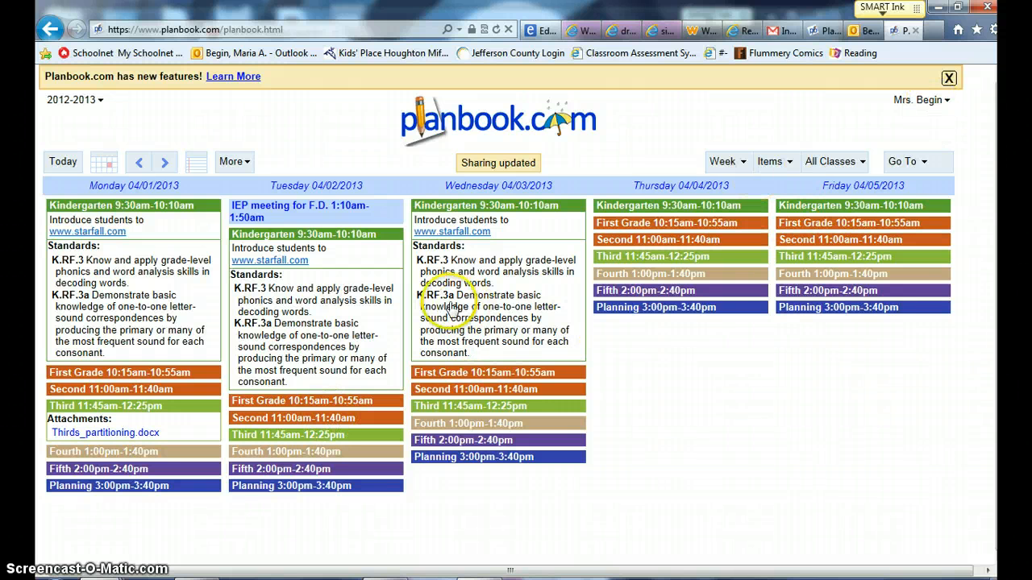
pyautogui.click(166, 164)
pyautogui.click(168, 163)
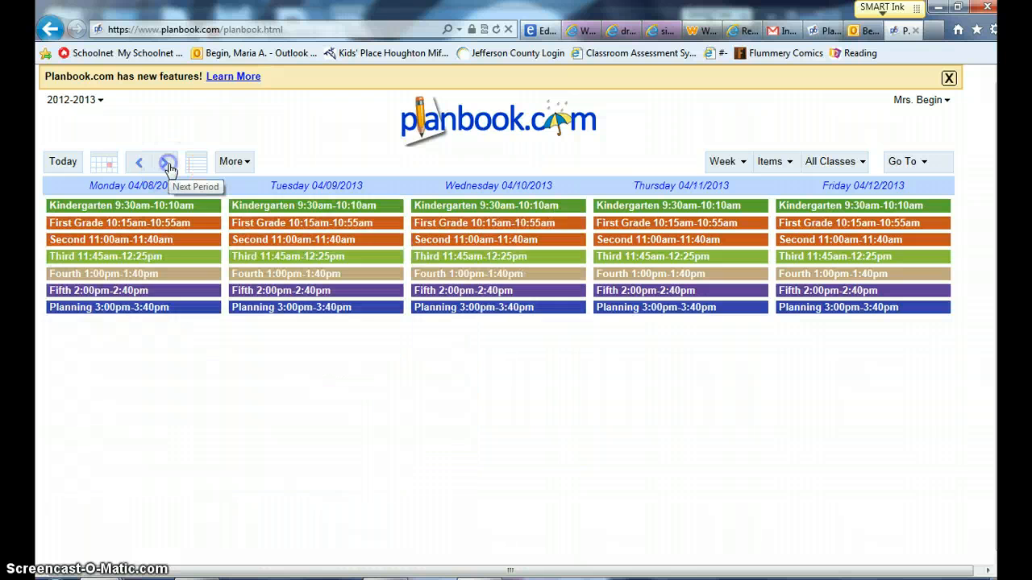
pyautogui.click(141, 166)
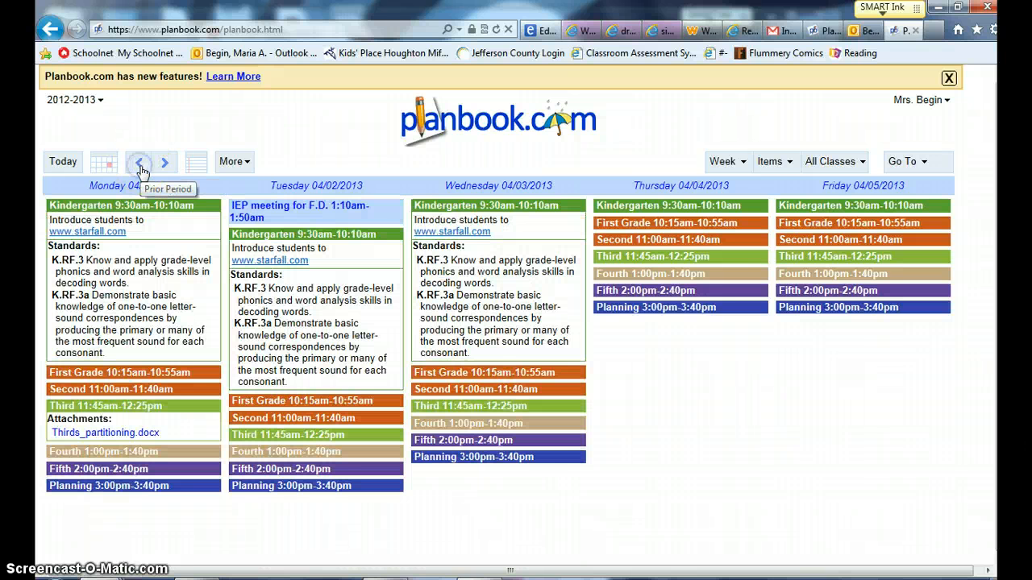
pyautogui.click(168, 164)
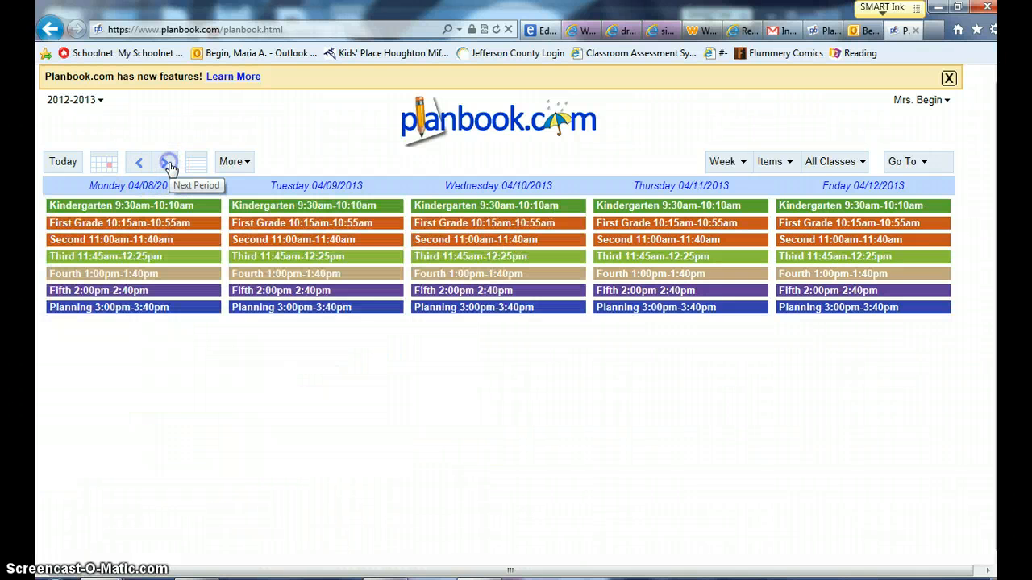
# - Switch to the other planbook tab and step back one week and forward again
pyautogui.click(821, 31)
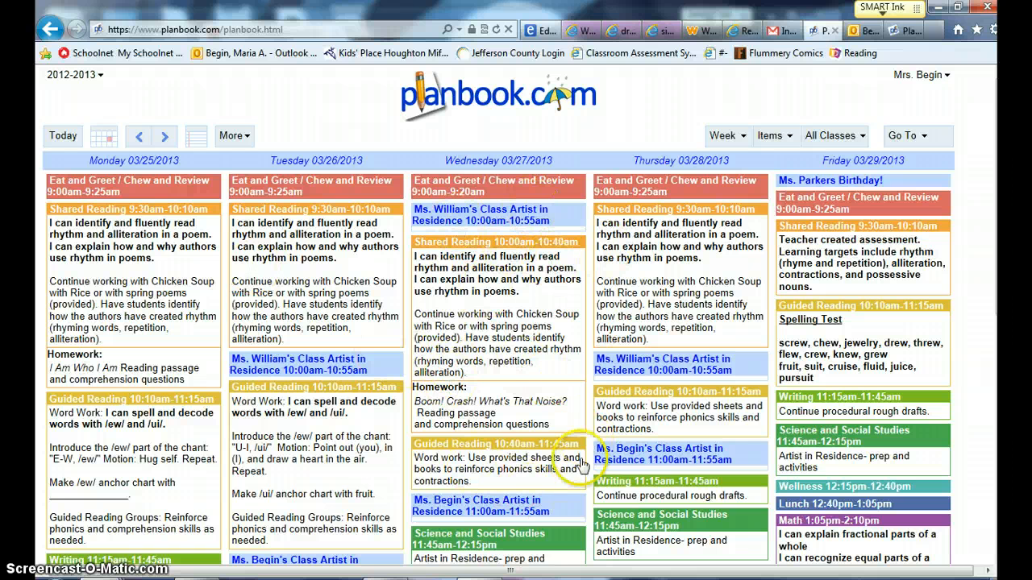
pyautogui.moveTo(1000, 170); pyautogui.dragTo(1001, 170)
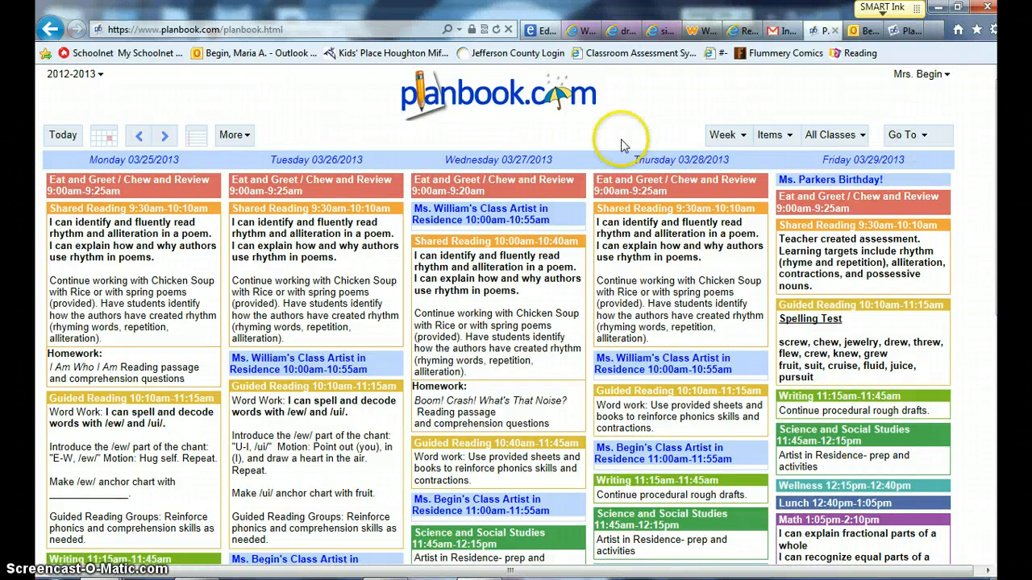
pyautogui.click(138, 138)
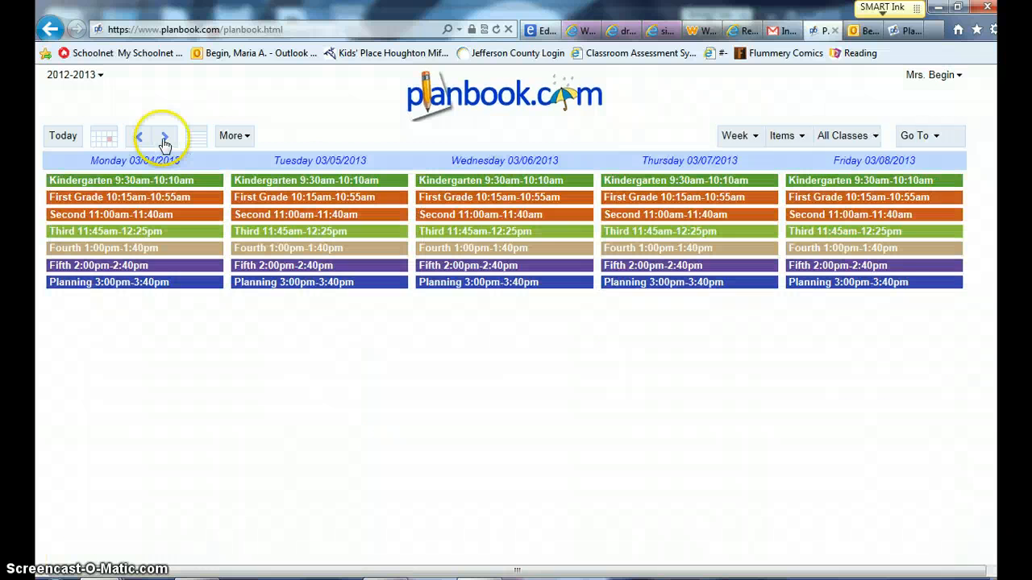
pyautogui.click(164, 139)
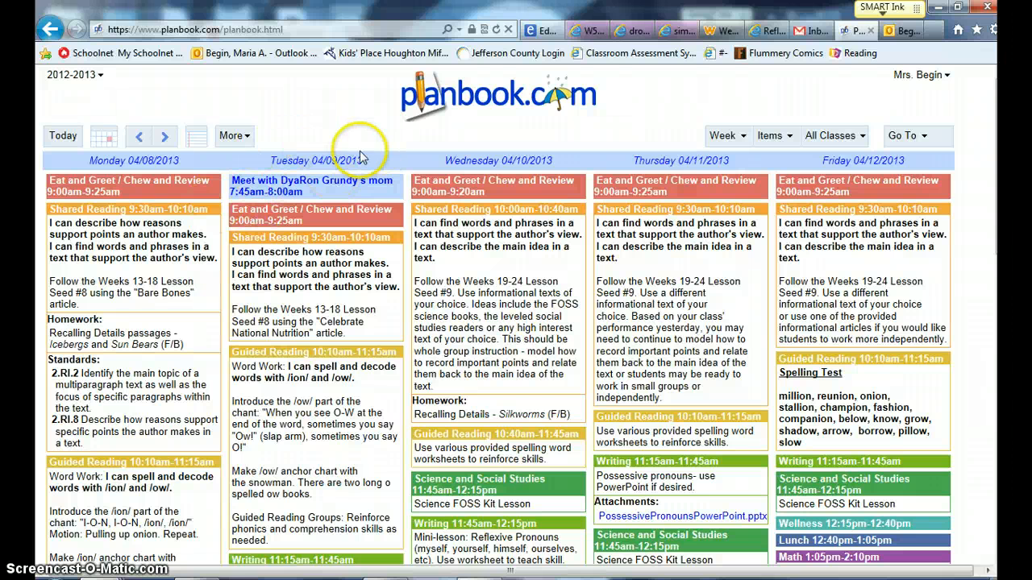
# - Print the week of 04/08/2013–04/12/2013 to PDF with the default options, save the download and open it
pyautogui.click(233, 137)
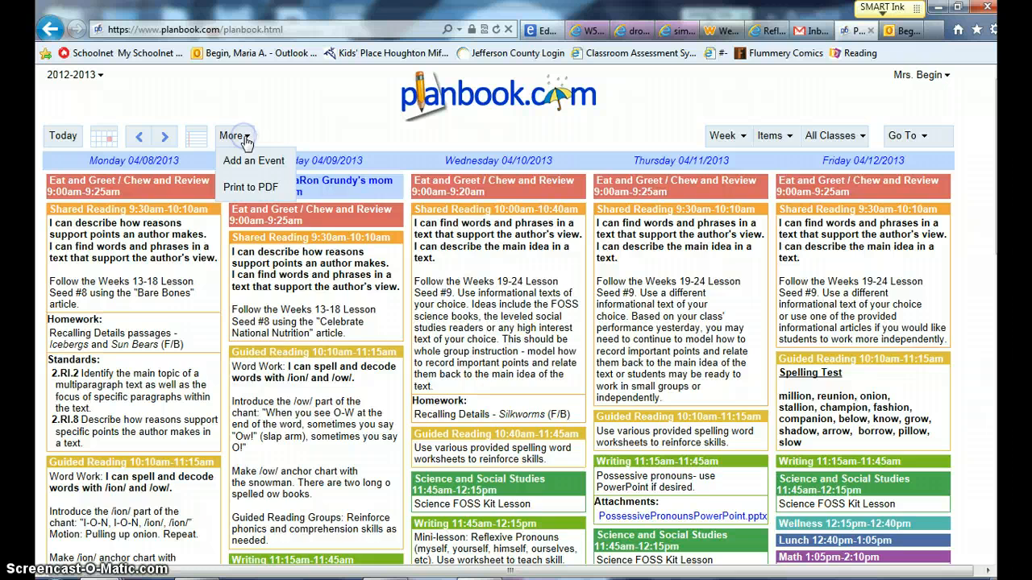
pyautogui.click(252, 188)
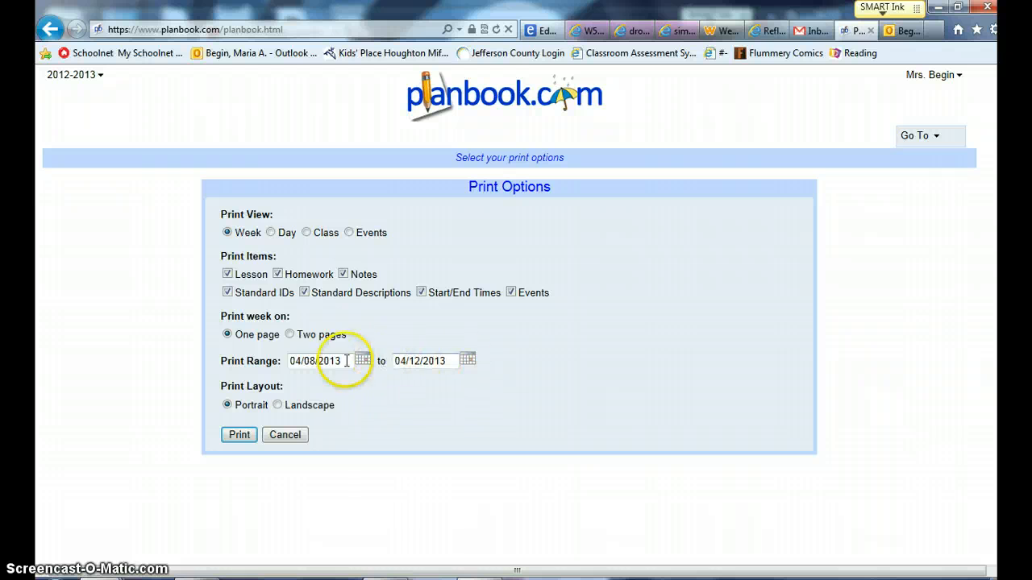
pyautogui.click(238, 433)
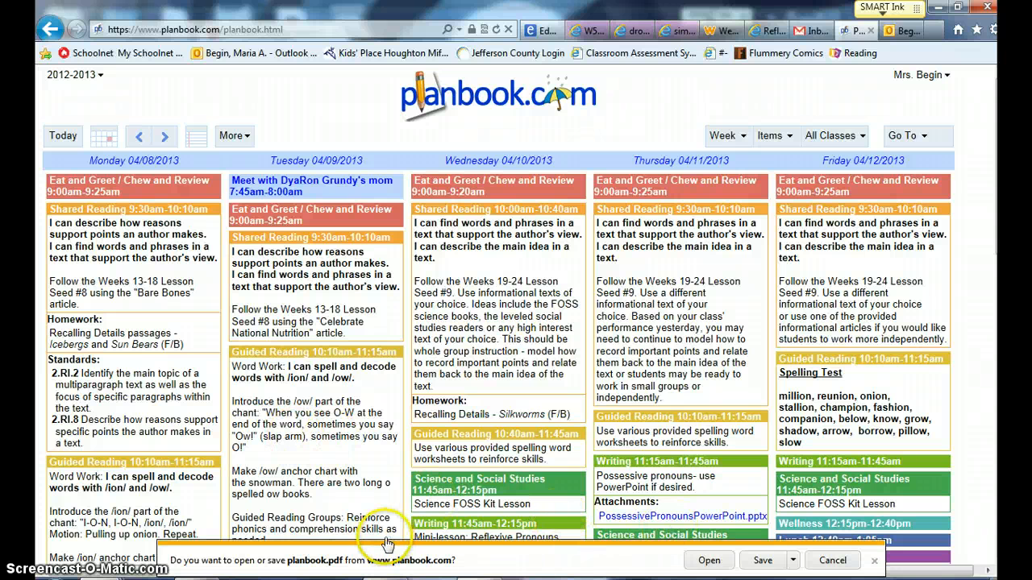
pyautogui.click(763, 561)
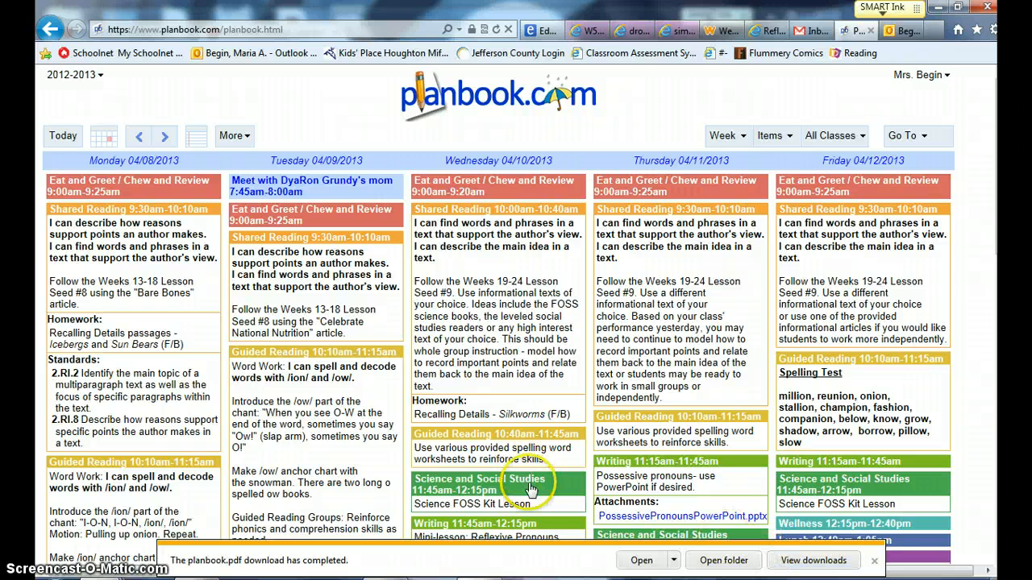
pyautogui.click(652, 562)
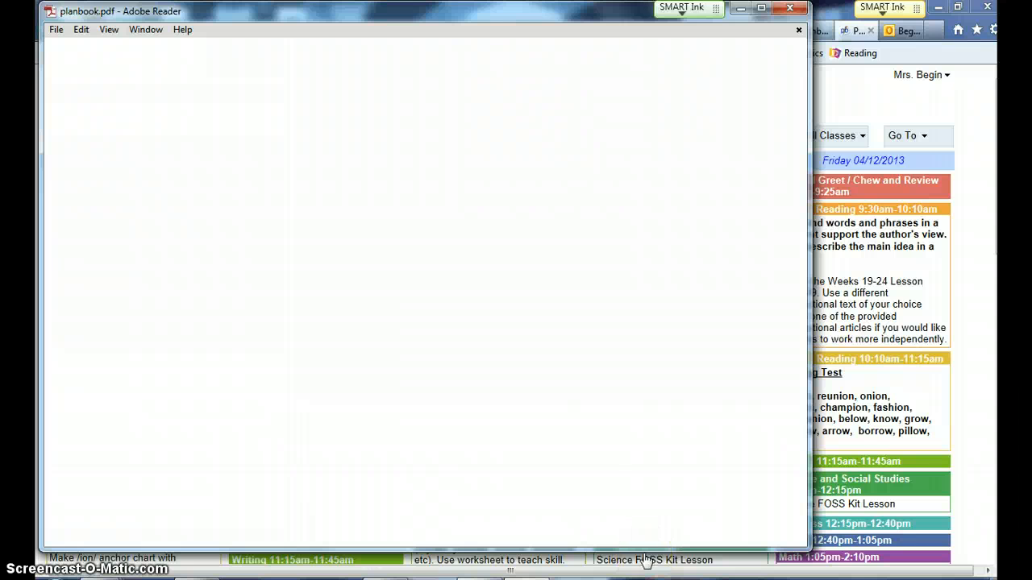
# - Save the PDF as a copy, browsing to the Lesson Plans folder inside Mc Ferran Second Grade in Documents
pyautogui.click(148, 97)
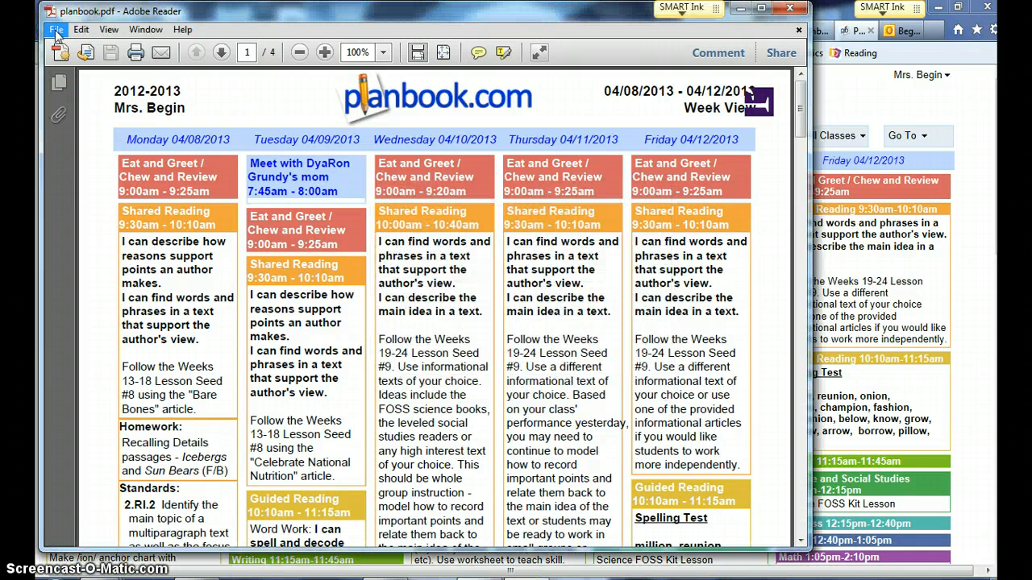
pyautogui.click(56, 31)
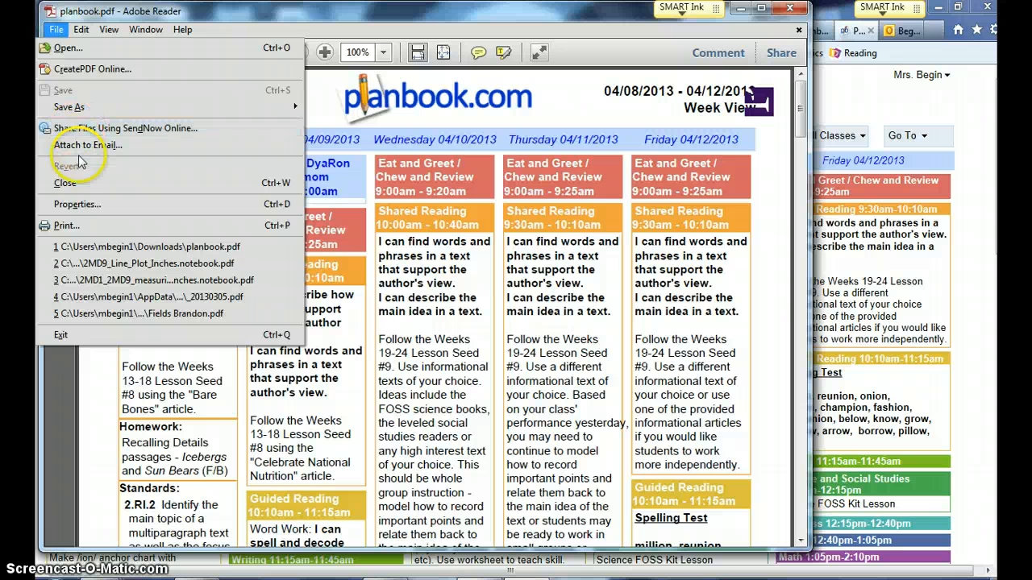
pyautogui.moveTo(97, 107)
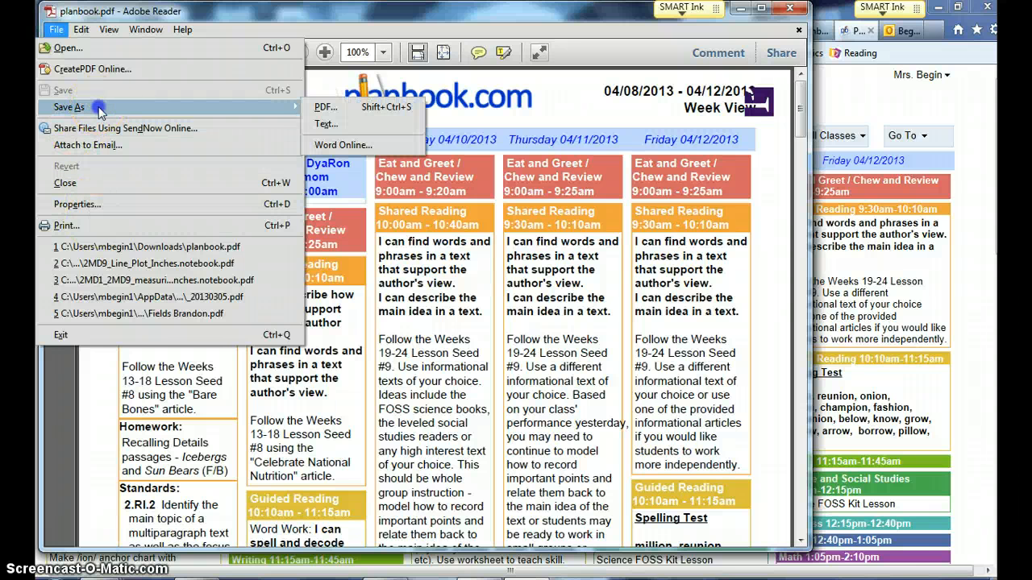
pyautogui.click(326, 106)
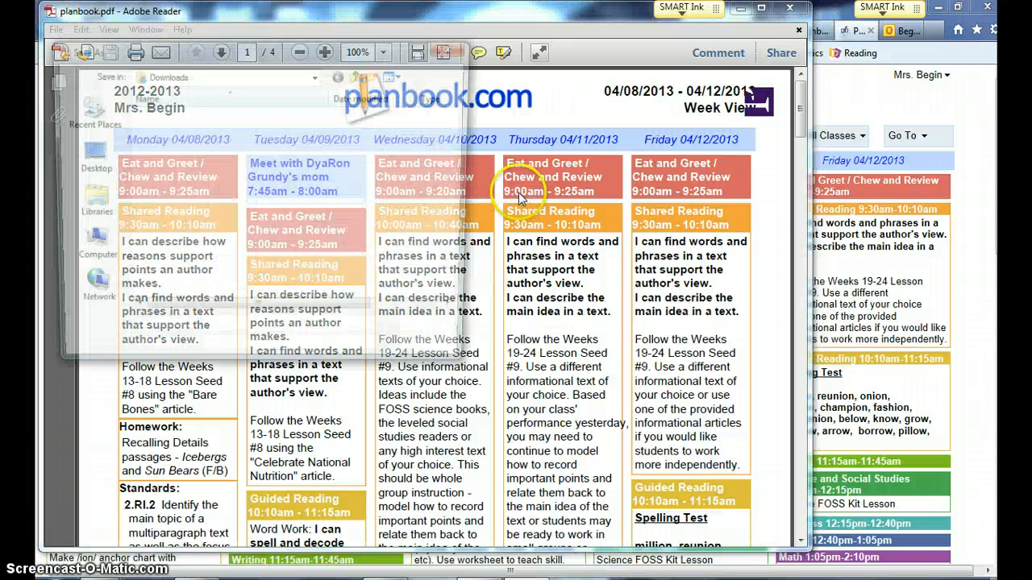
pyautogui.click(87, 200)
pyautogui.doubleClick(219, 115)
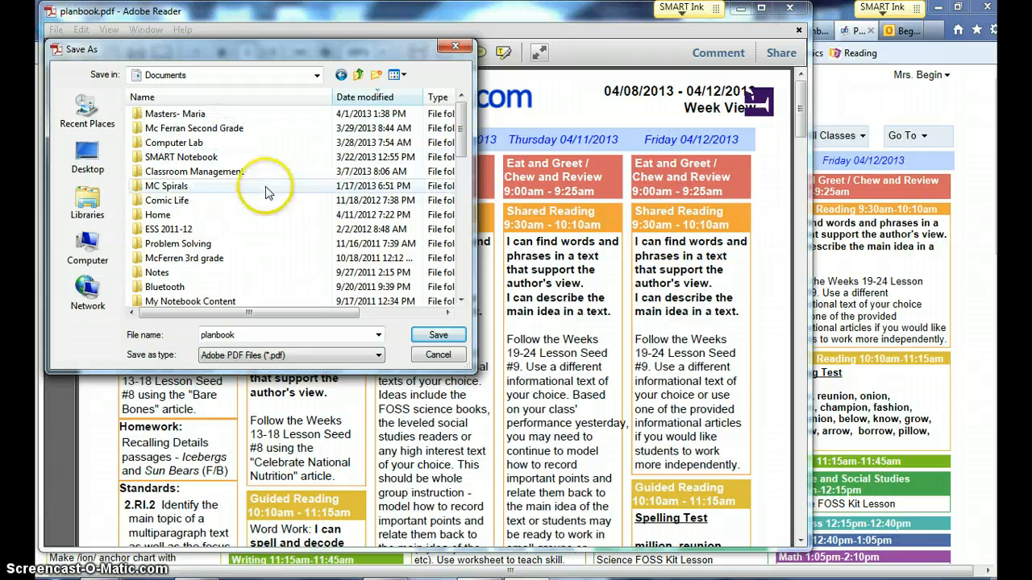
pyautogui.doubleClick(261, 129)
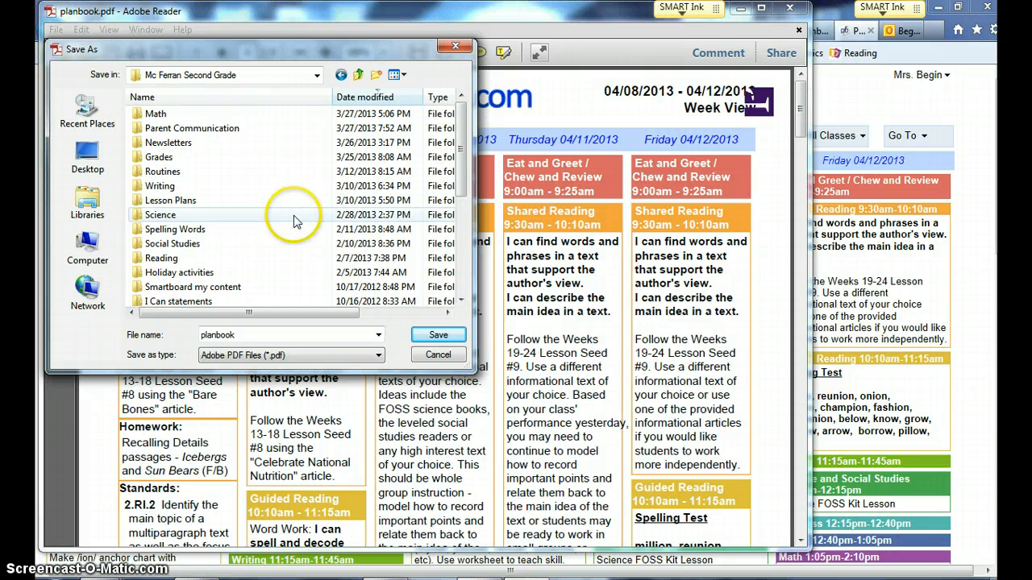
pyautogui.doubleClick(296, 200)
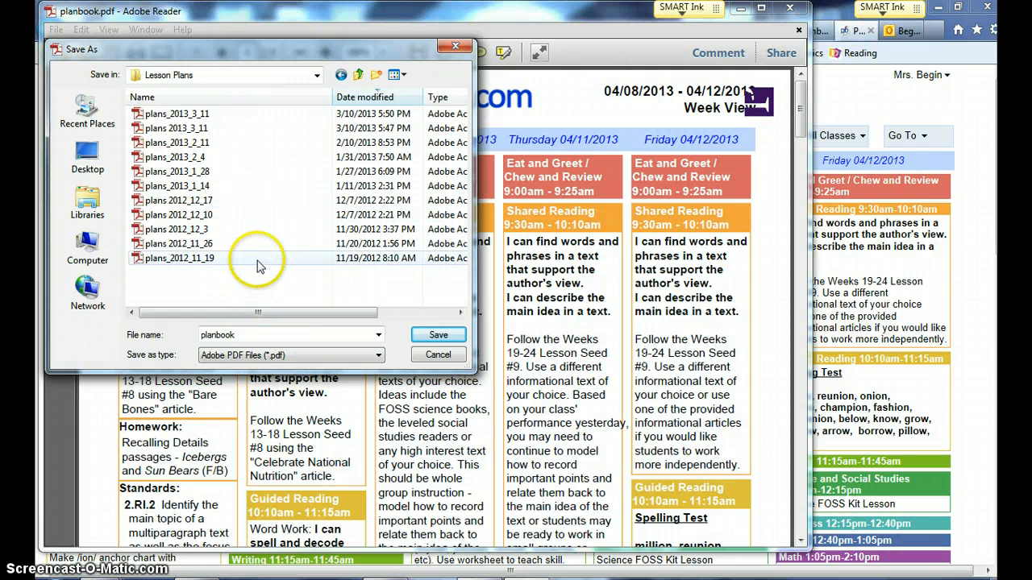
pyautogui.click(265, 130)
# - Name the file plans_2013_4_08 and save it
pyautogui.click(245, 337)
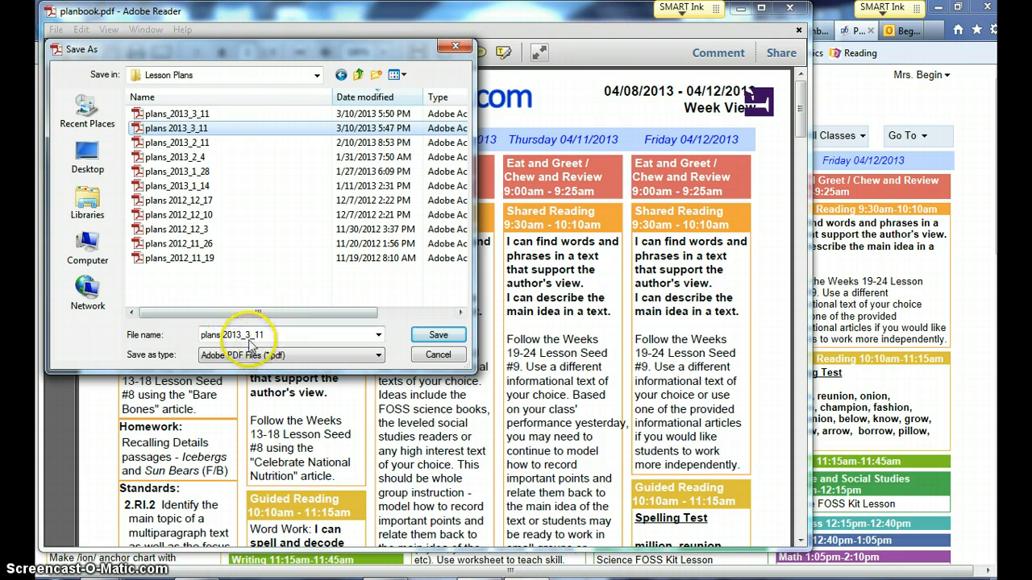
pyautogui.click(249, 334)
pyautogui.click(249, 335)
pyautogui.press('BackSpace')
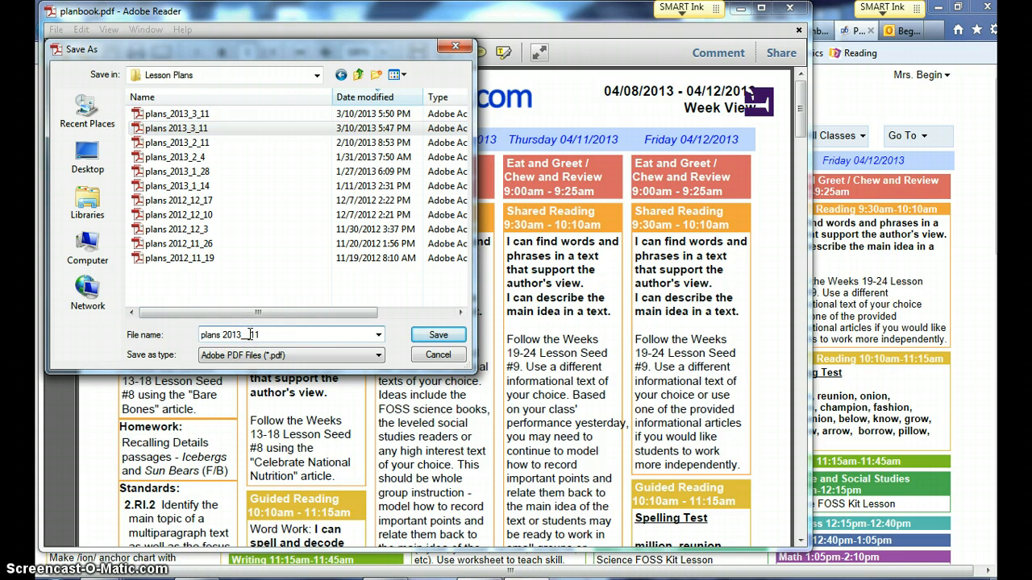
pyautogui.click(268, 335)
pyautogui.write('08')
pyautogui.click(438, 335)
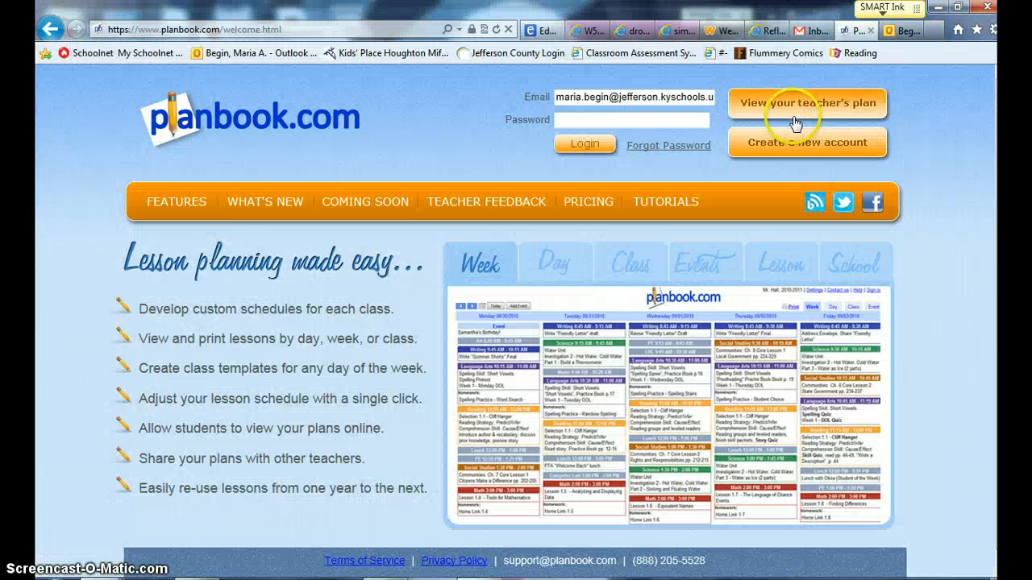
# - On the student login page, enter the teacher's e-mail address and a student key and try to log in
pyautogui.click(806, 111)
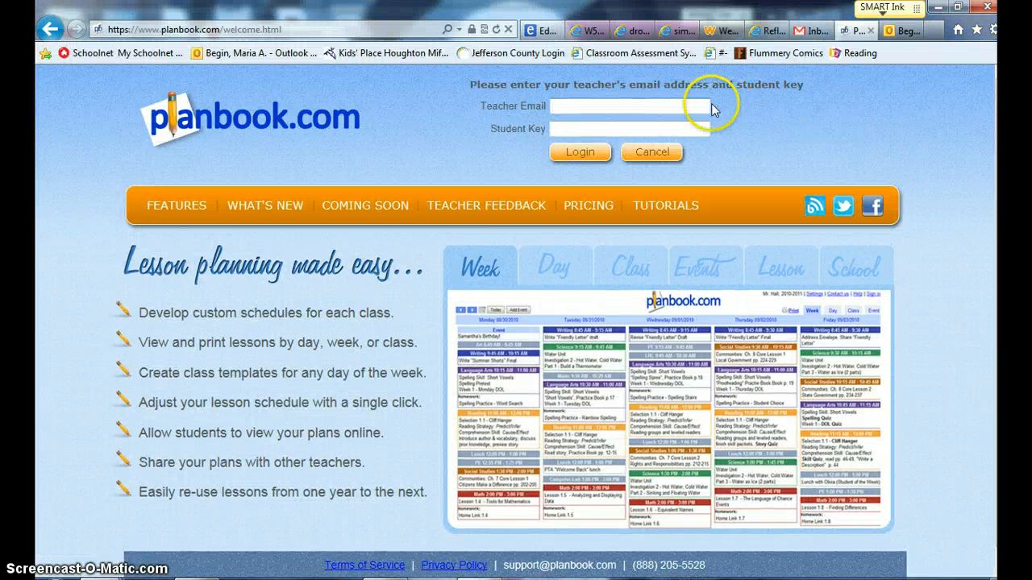
pyautogui.click(678, 105)
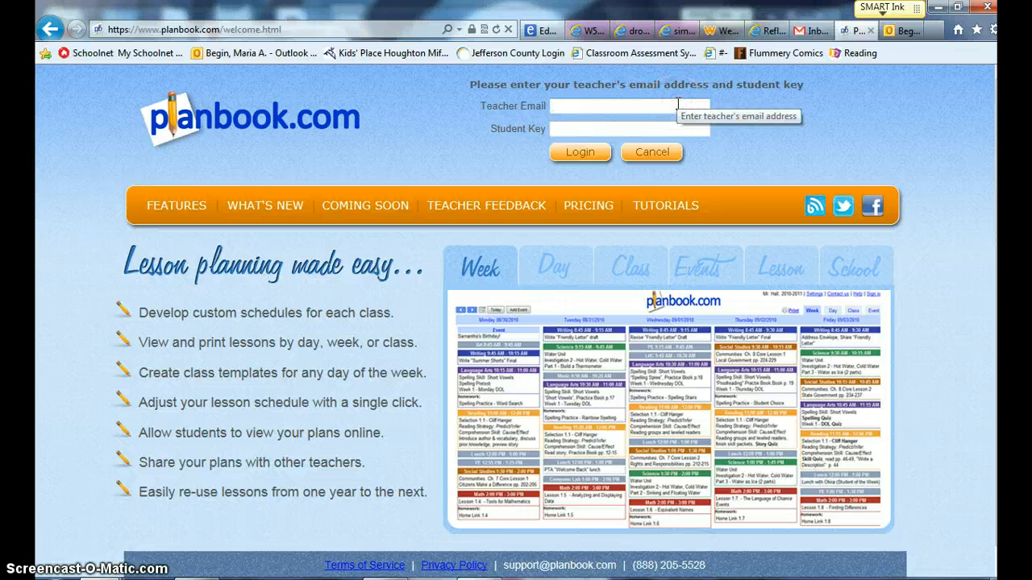
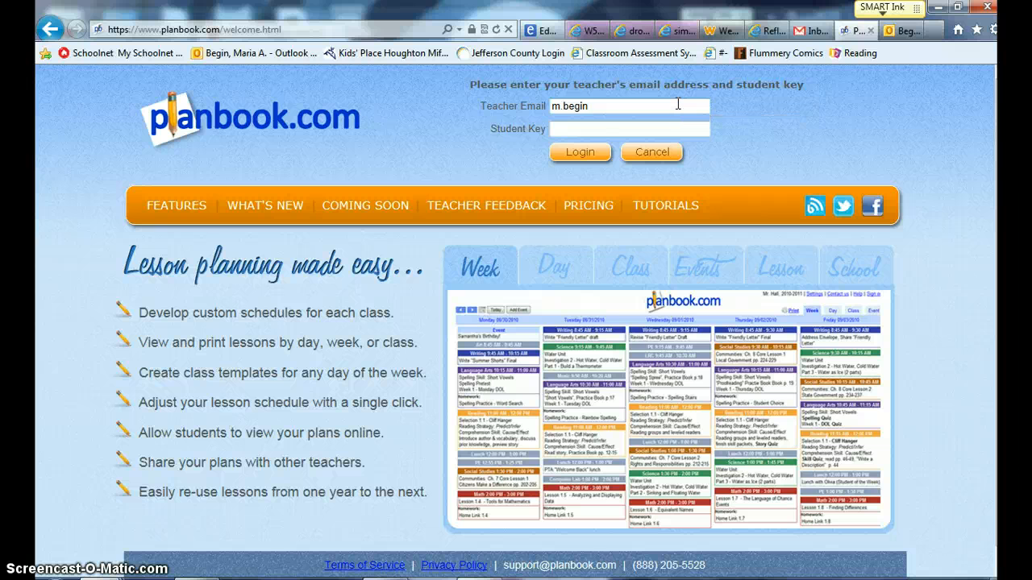
pyautogui.press('Tab')
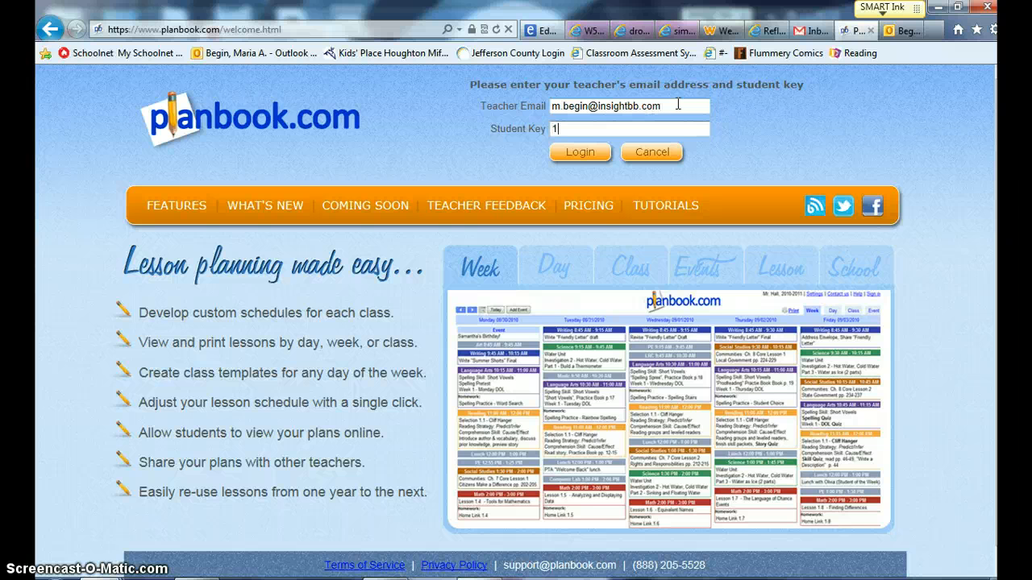
pyautogui.press('Return')
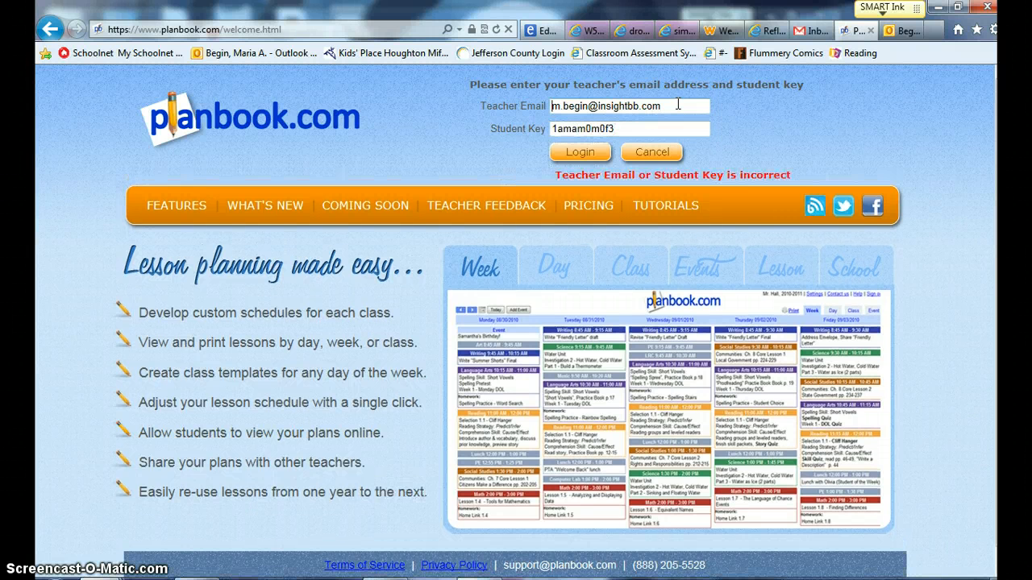
# - Replace the student key with the correct one and log in again
pyautogui.moveTo(626, 131); pyautogui.dragTo(492, 125)
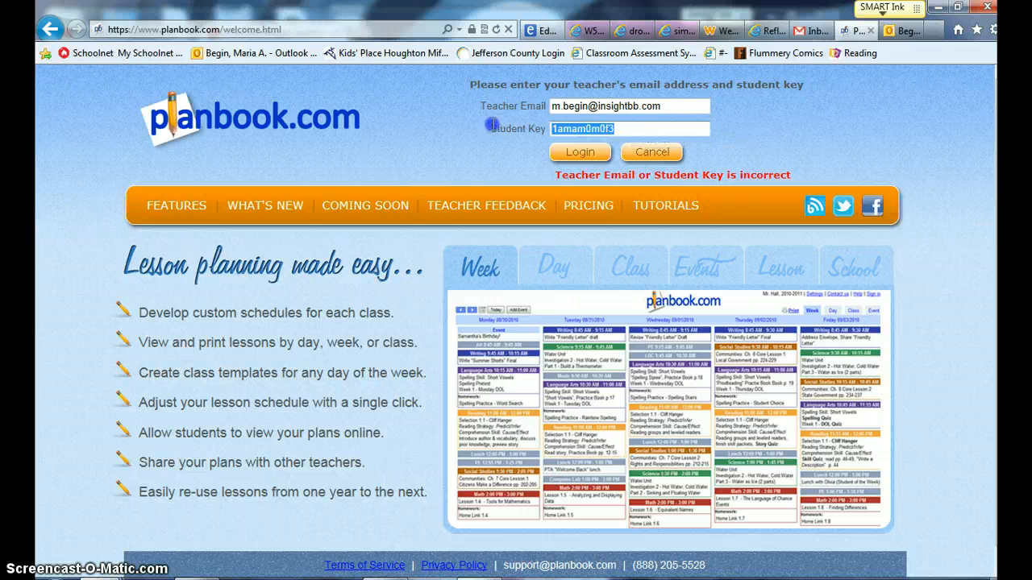
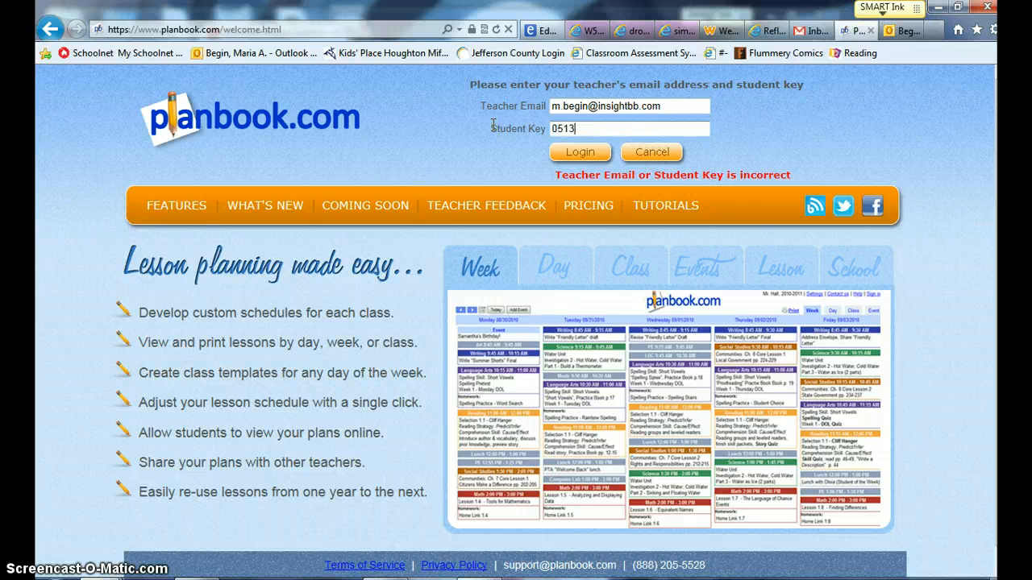
pyautogui.click(566, 166)
pyautogui.click(580, 153)
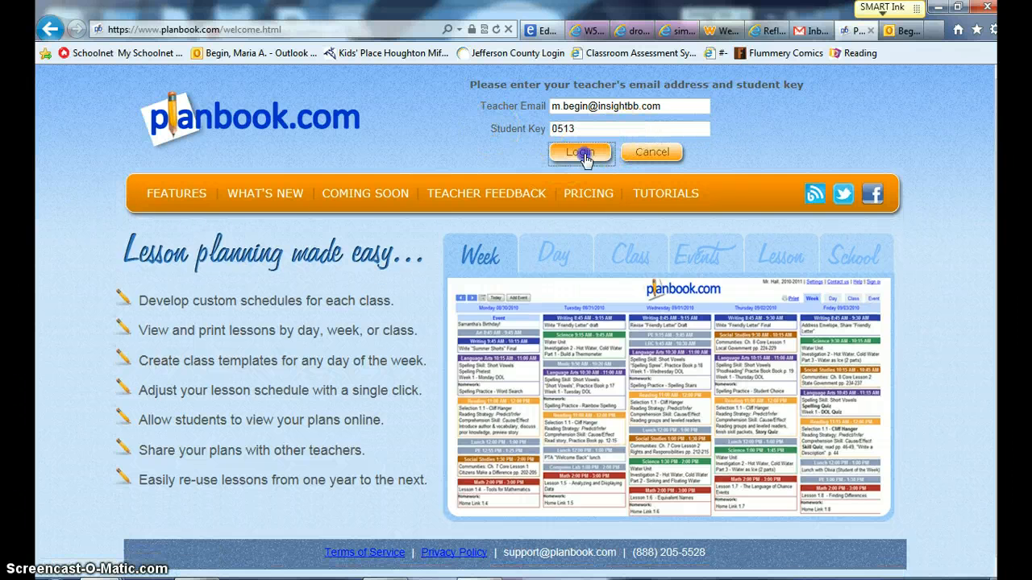